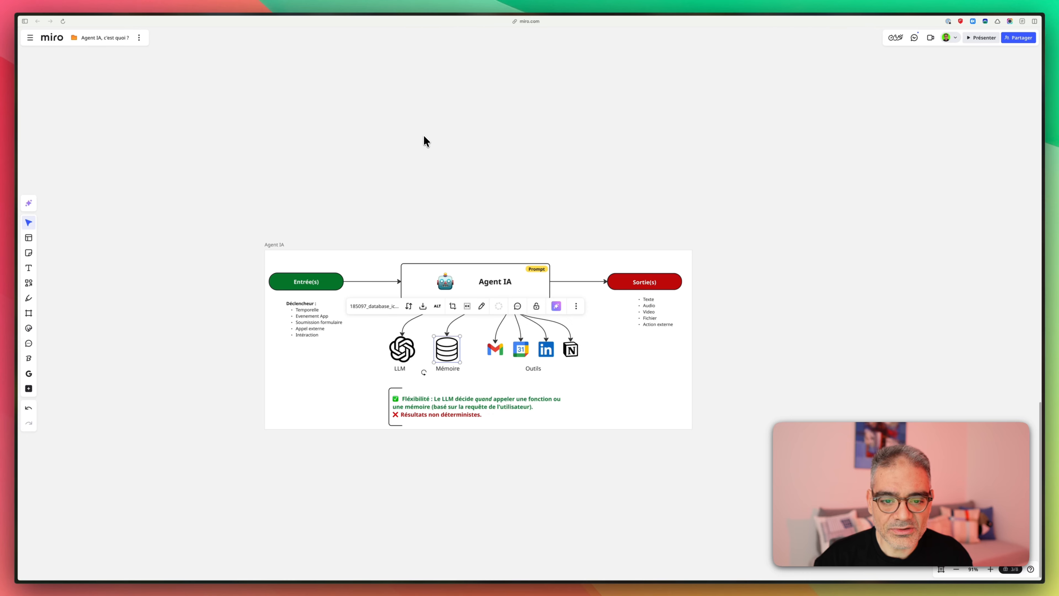
- Leave the Miro board and switch to the Integration Gumroad scenario in Make
scroll(424, 135, "down", 2)
scroll(416, 113, "up", 5)
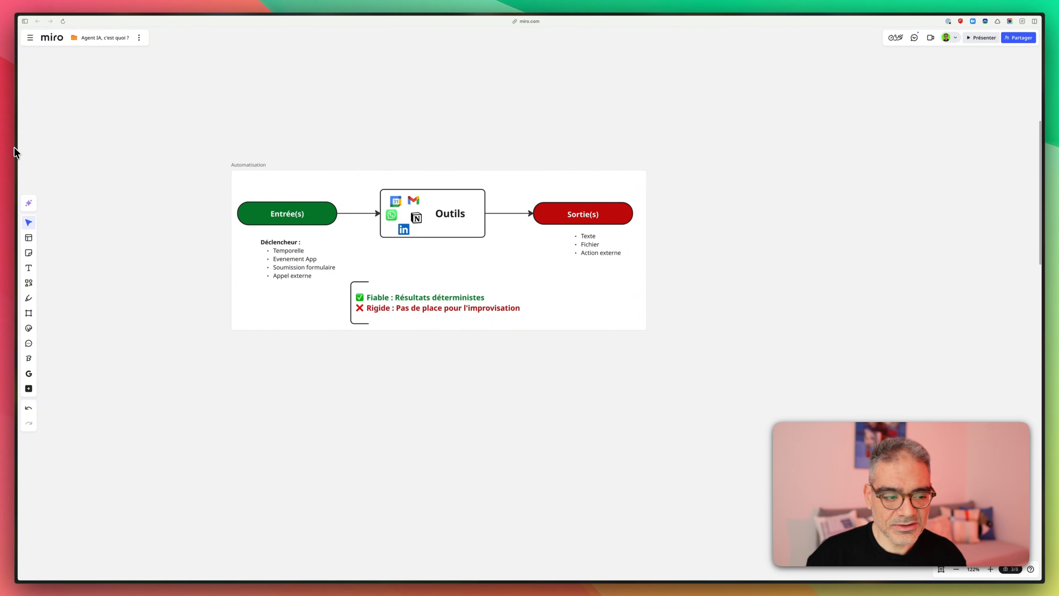
mouse_move(18, 142)
left_click(50, 103)
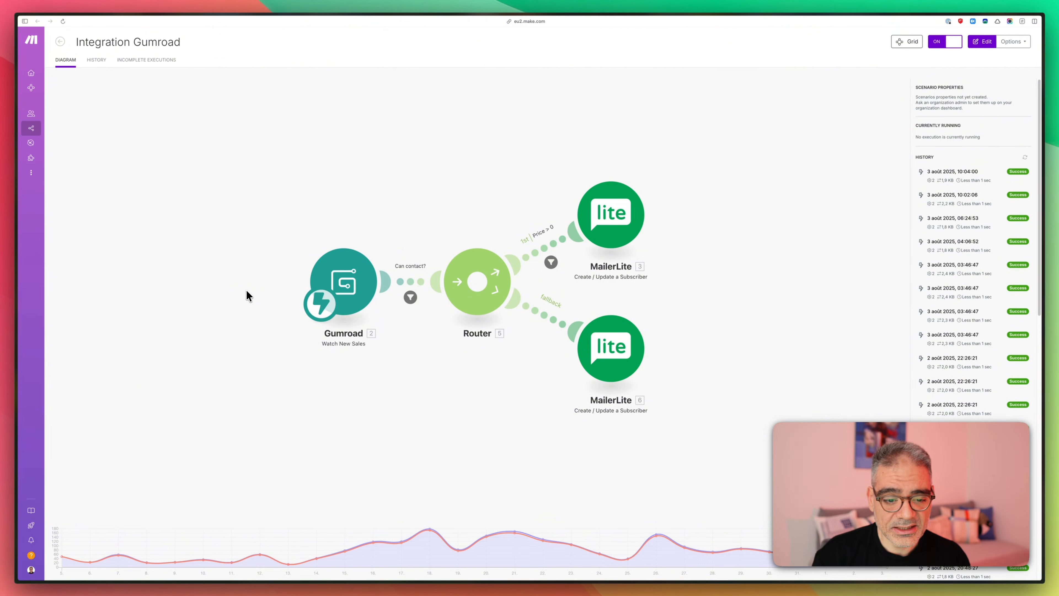
- Open the Integration Gumroad scenario in the Make editor to show the Gumroad, Router and MailerLite modules
left_click(411, 287)
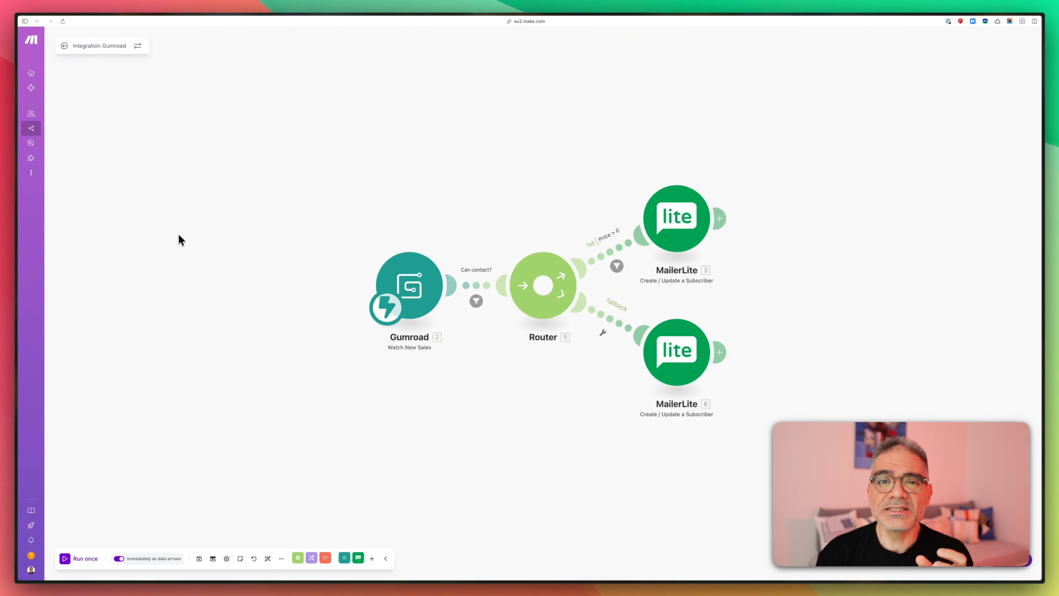
- Switch to the n8n Propal Commercial Version 1 workflow
mouse_move(12, 135)
left_click(63, 125)
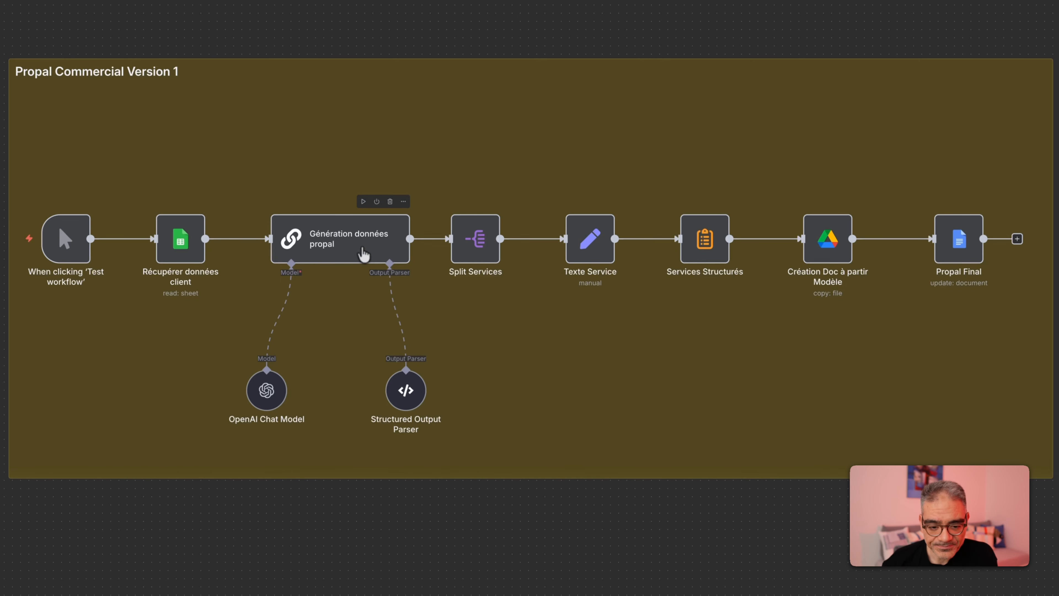
double_click(337, 244)
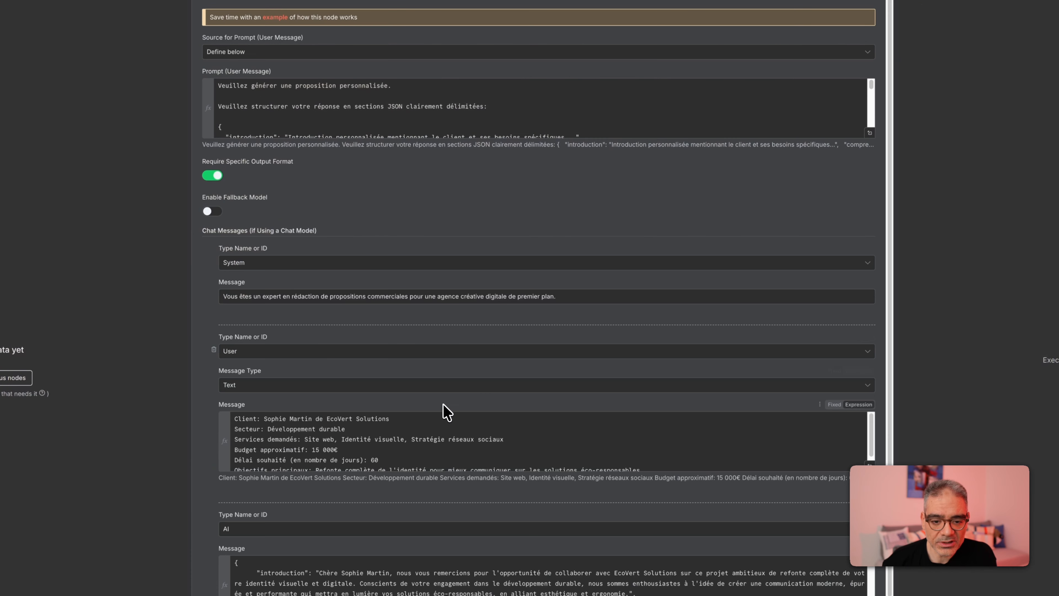
scroll(261, 117, "down", 5)
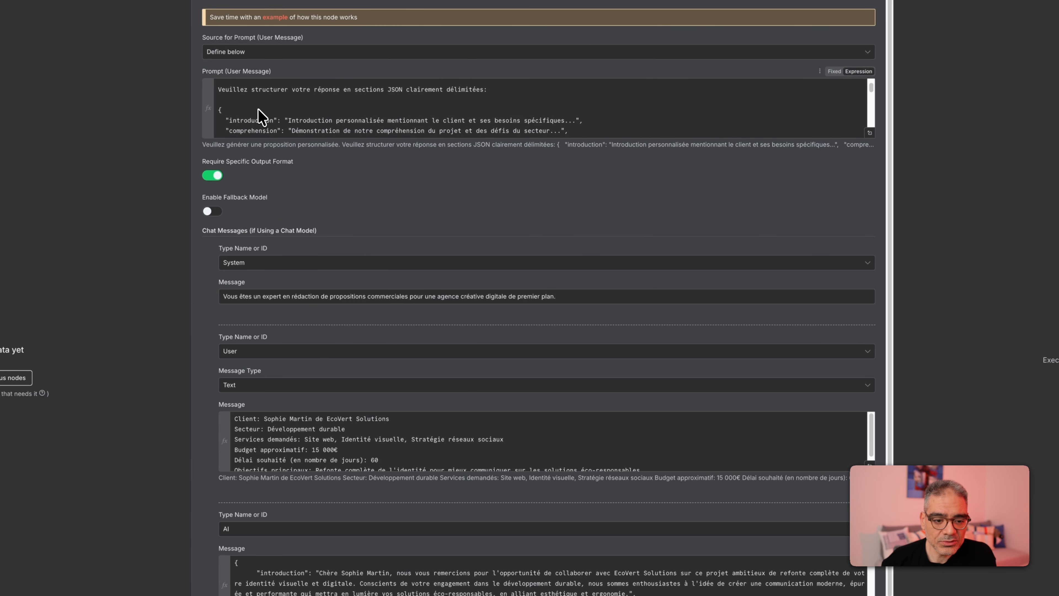
scroll(284, 113, "down", 10)
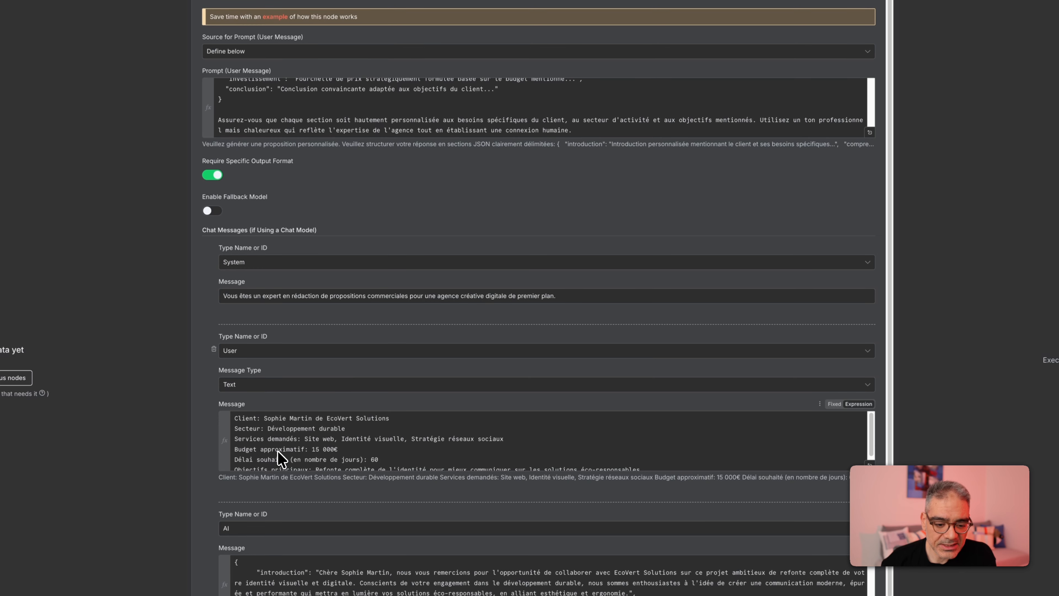
scroll(283, 434, "down", 5)
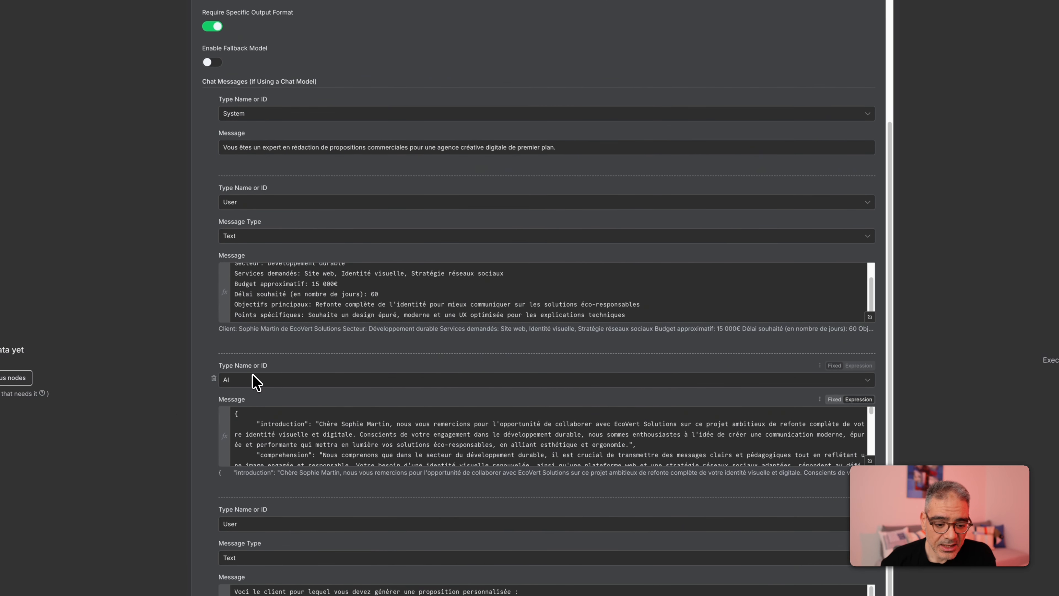
scroll(251, 442, "down", 2)
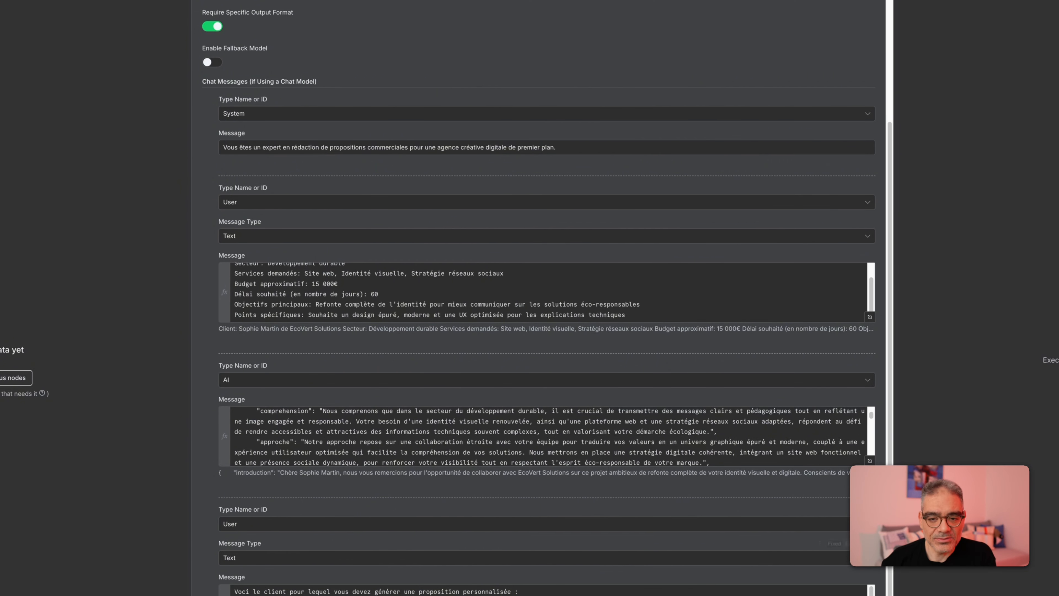
key("Escape")
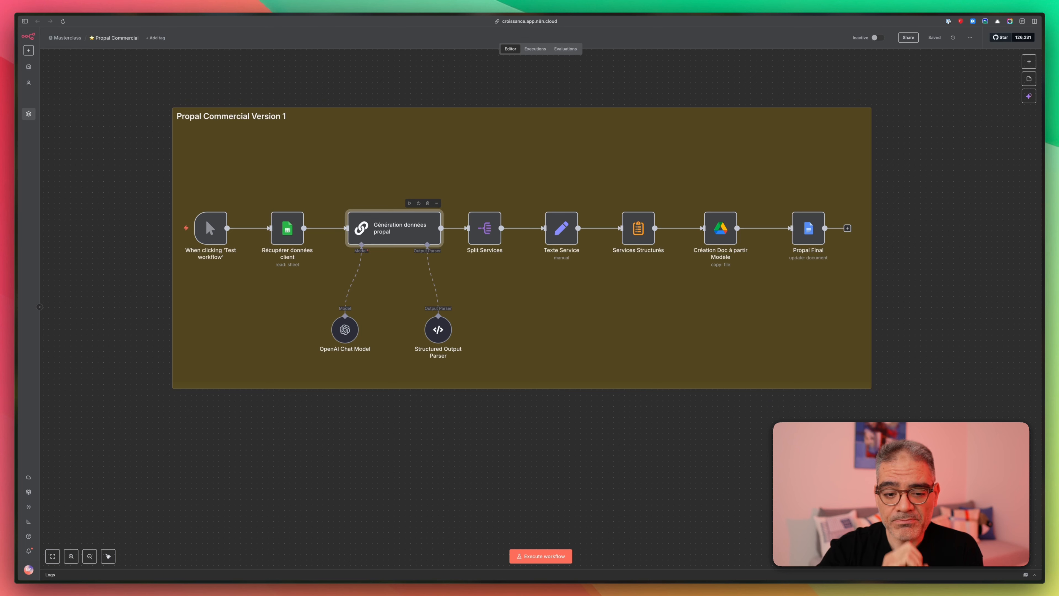
- Point out the Mémoire icon in Miro's Agent IA frame, then return to the blank My workflow 6 in n8n
mouse_move(16, 77)
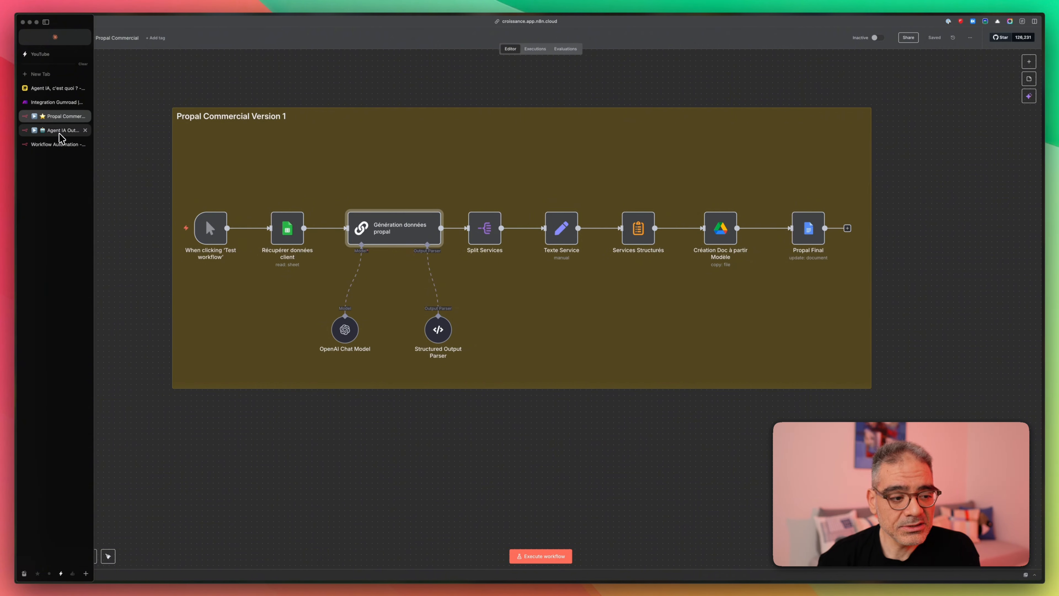
left_click(50, 90)
scroll(365, 402, "down", 5)
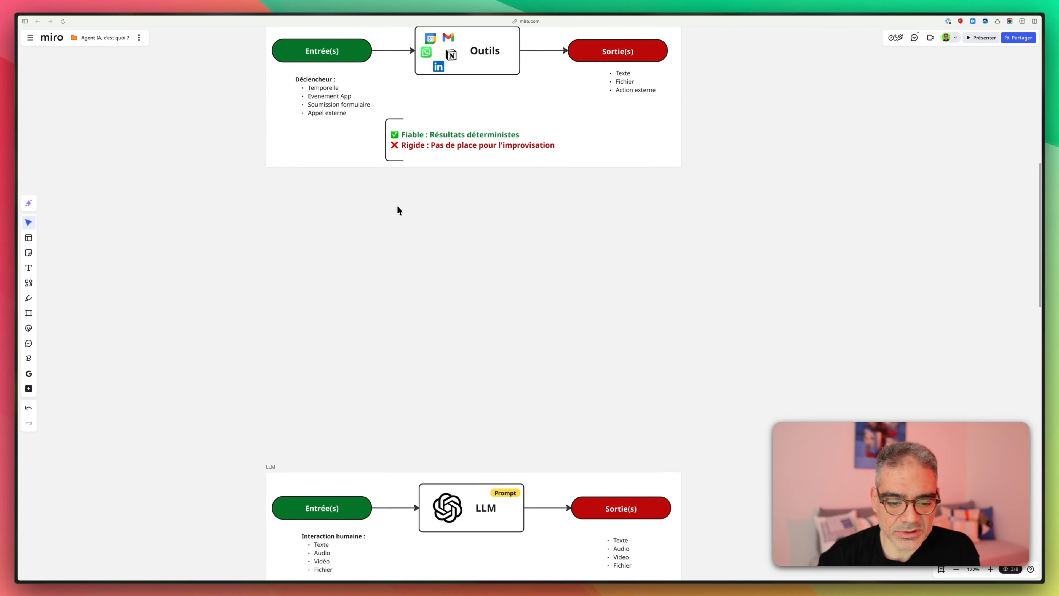
scroll(481, 400, "down", 15)
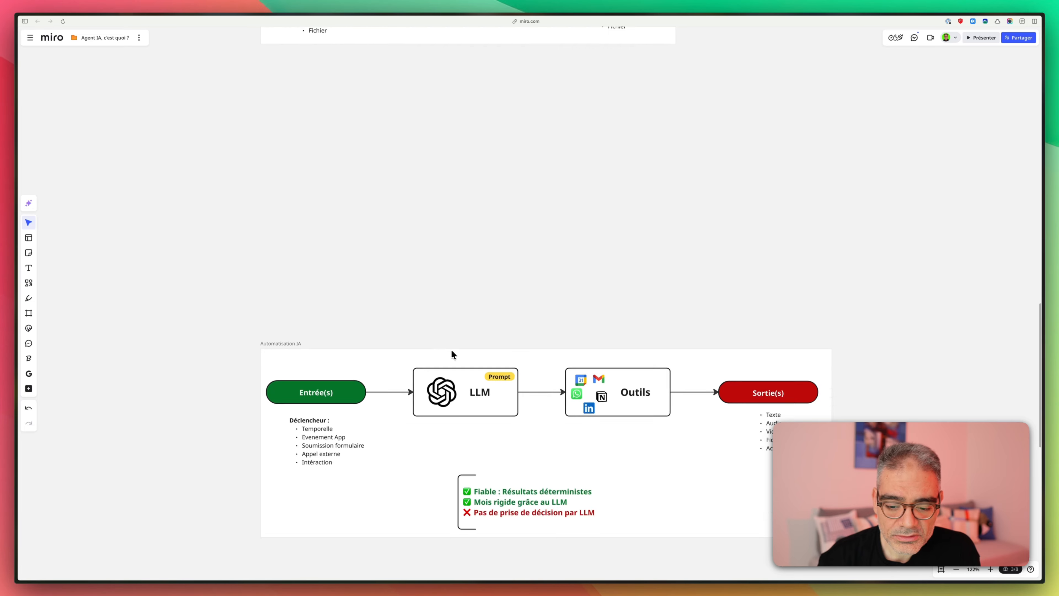
scroll(448, 367, "down", 10)
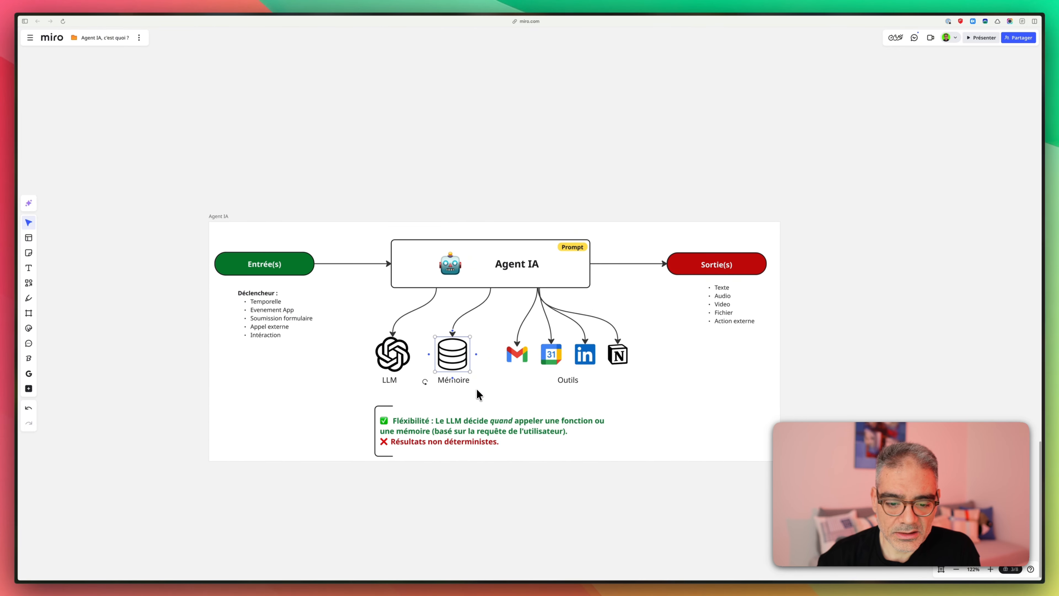
left_click(450, 355)
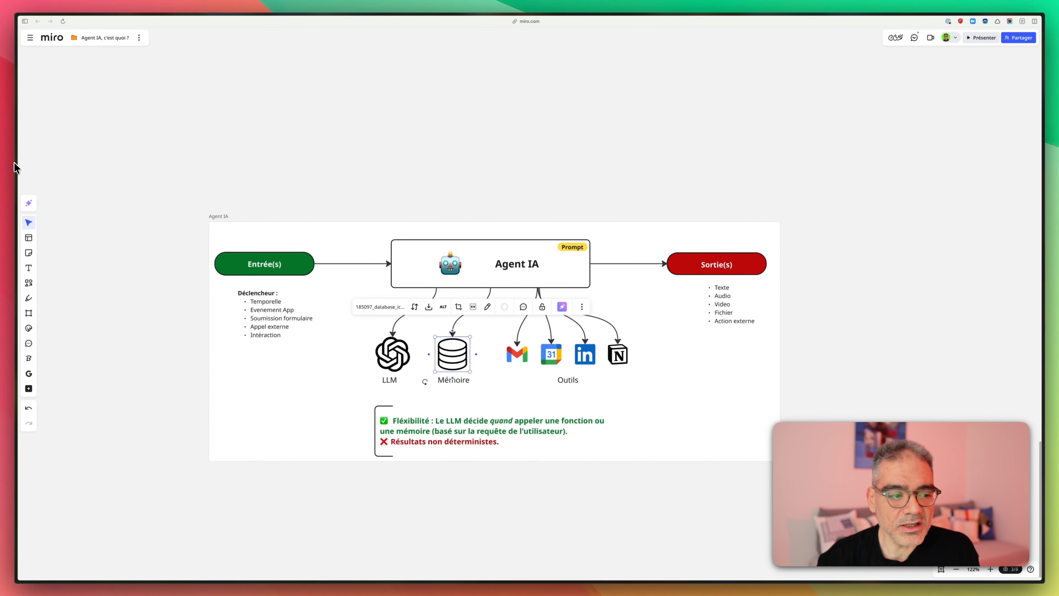
mouse_move(15, 166)
left_click(47, 147)
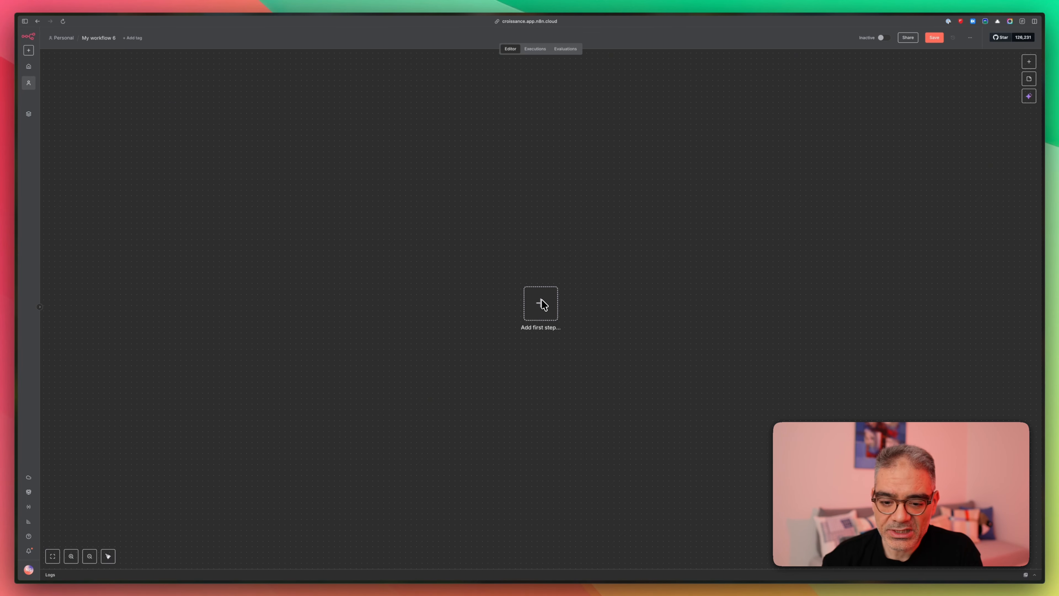
- Add a 'When chat message received' trigger as the first step of My workflow 6
left_click(542, 309)
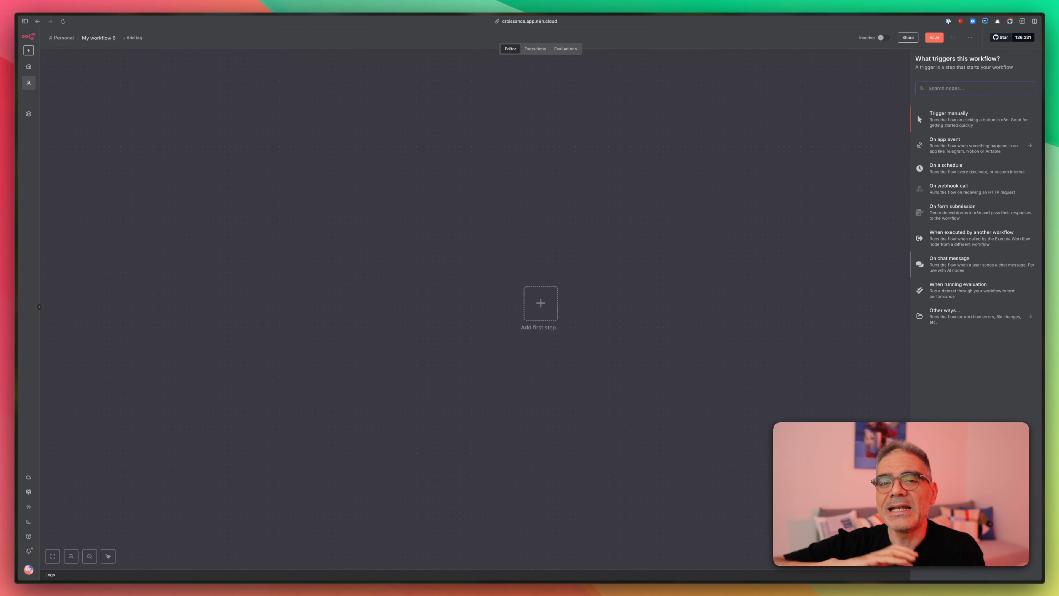
left_click(944, 262)
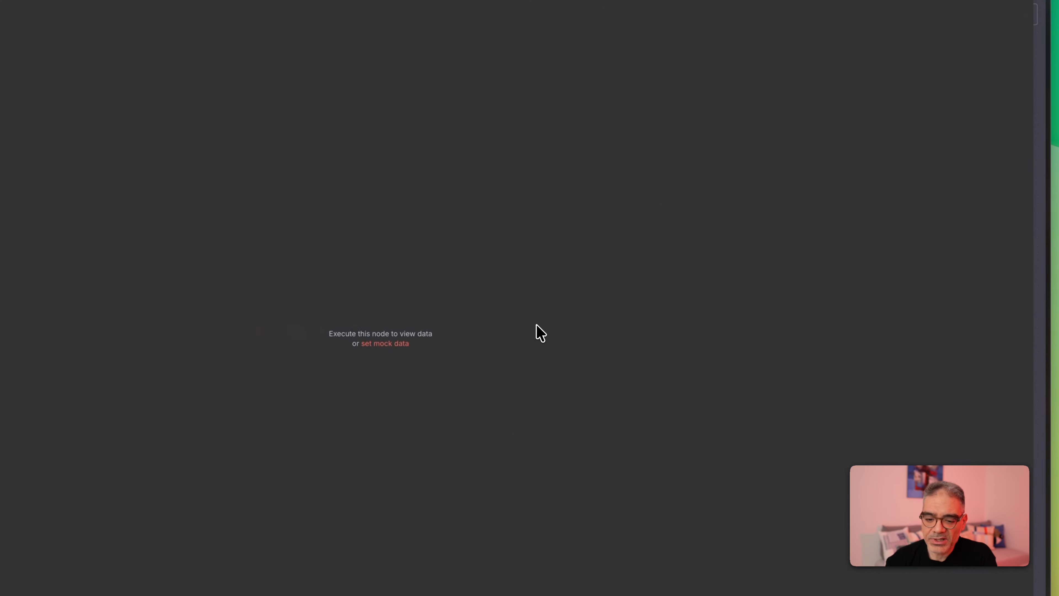
key("Escape")
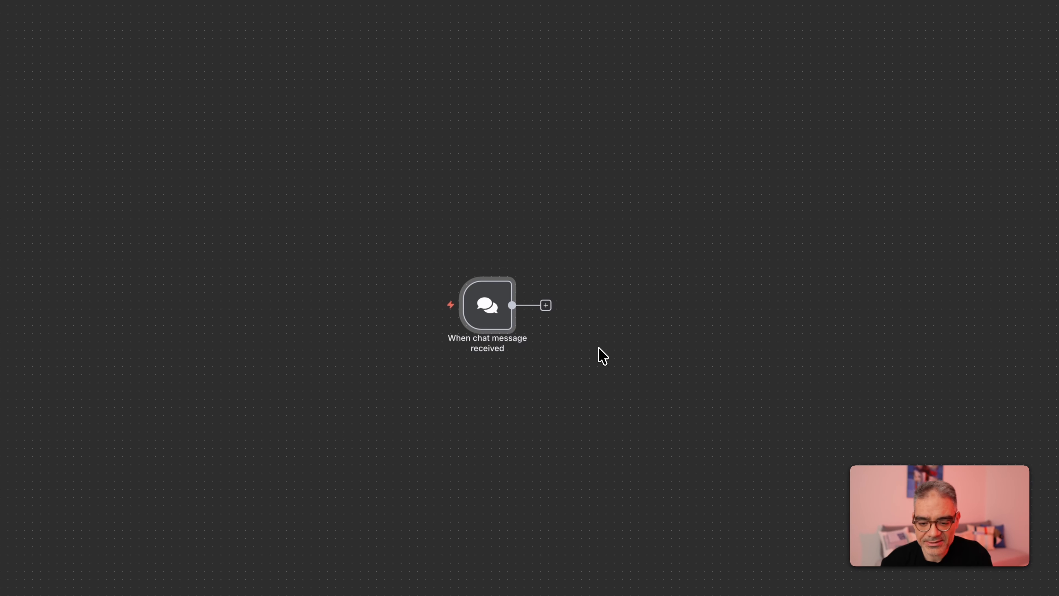
- Connect an AI Agent node after the chat message trigger
left_click(368, 210)
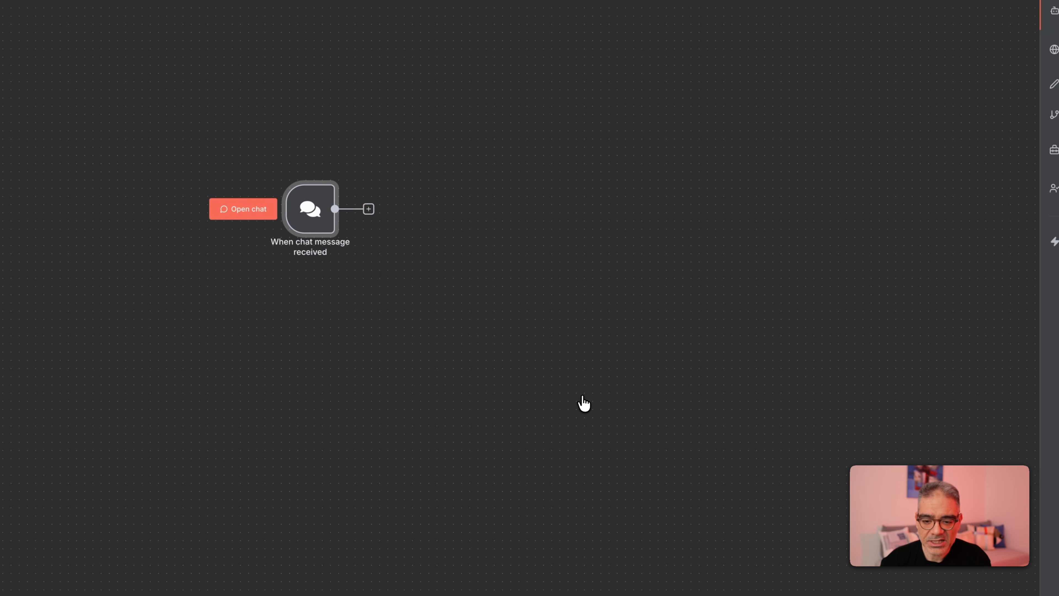
left_click(886, 97)
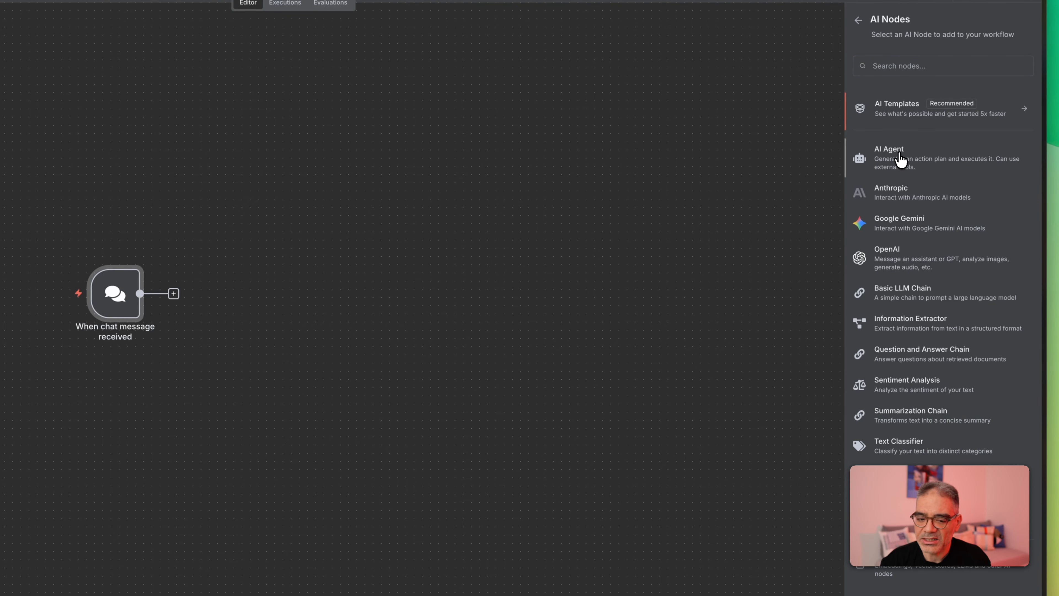
left_click(913, 162)
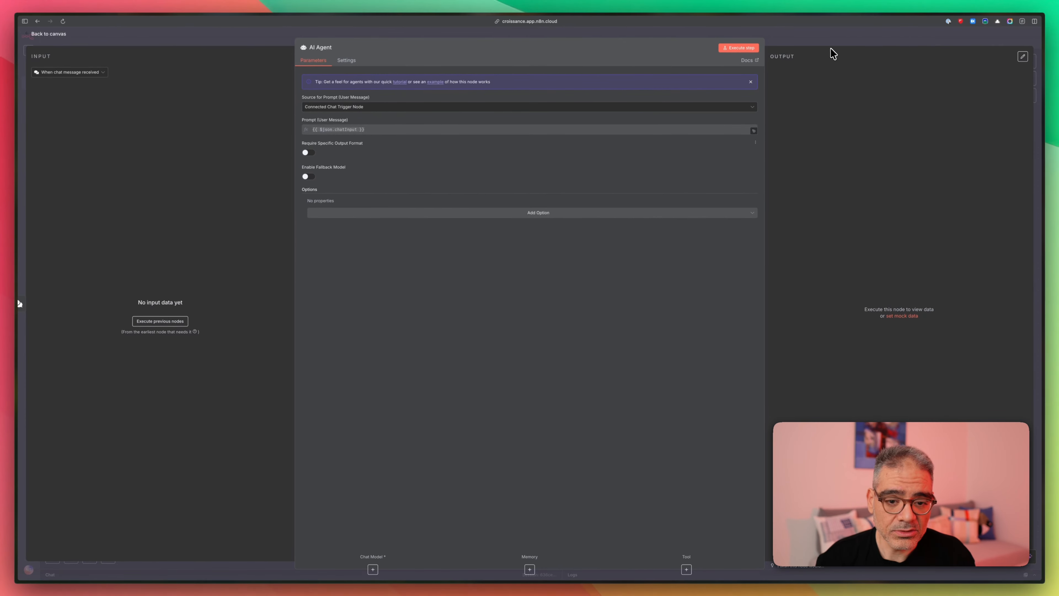
left_click(996, 31)
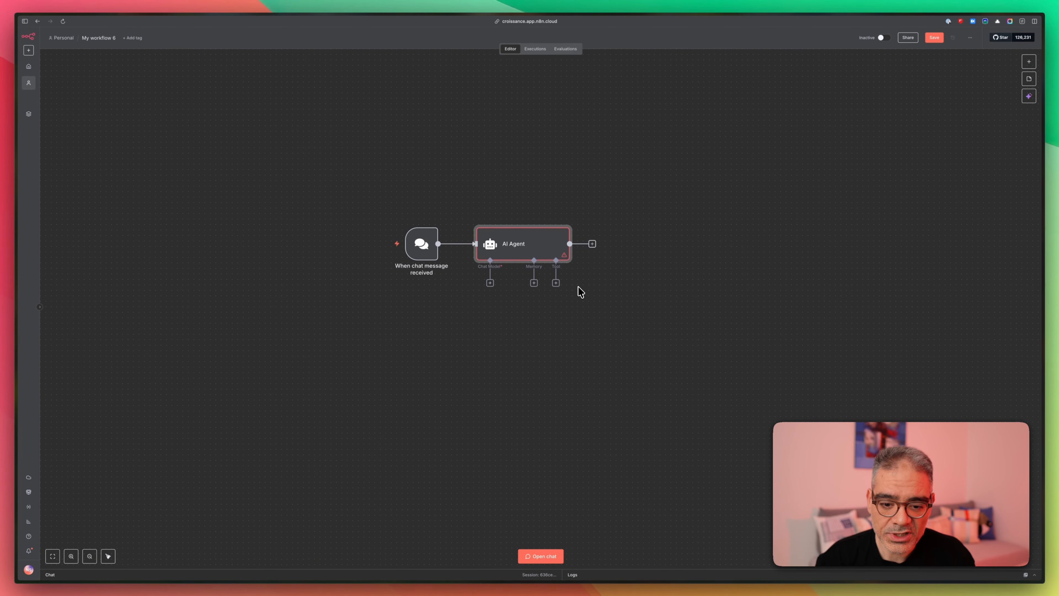
scroll(578, 290, "up", 3)
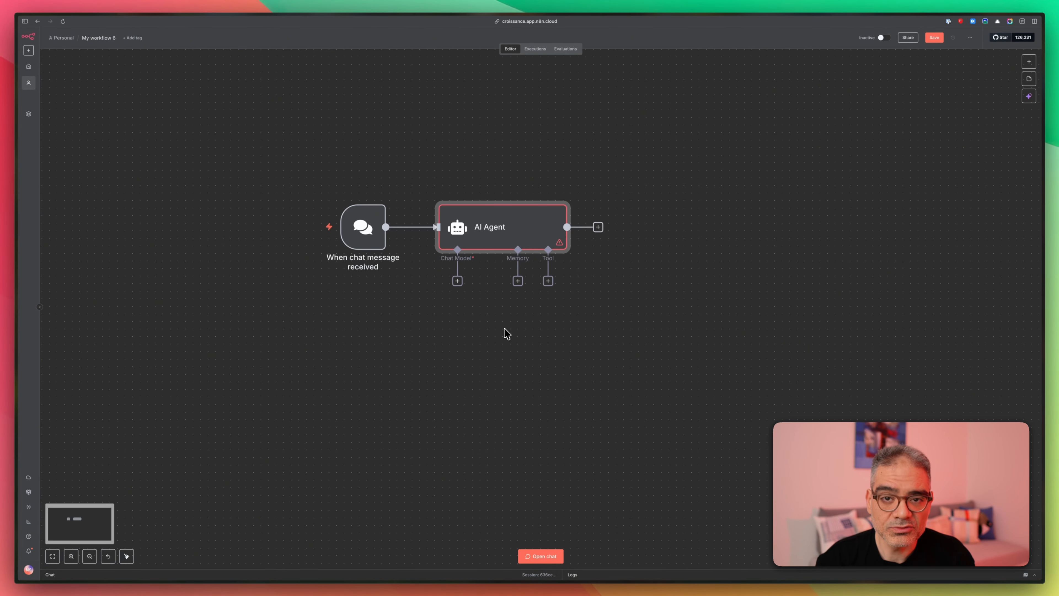
- Attach an OpenAI Chat Model on gpt-4.1-mini to the agent, check its credential, and view its docs
left_click(458, 281)
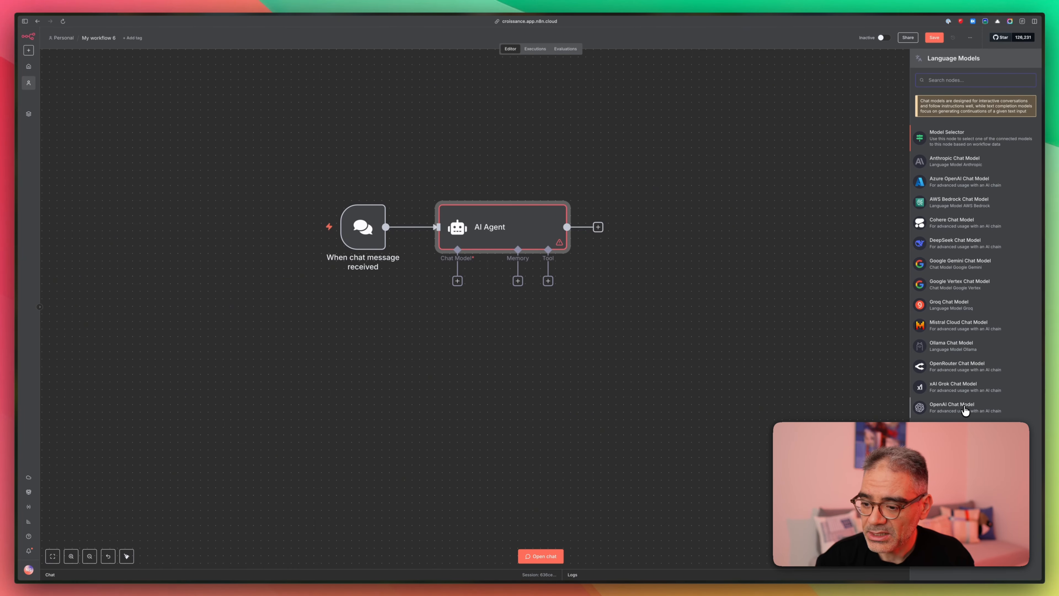
left_click(952, 412)
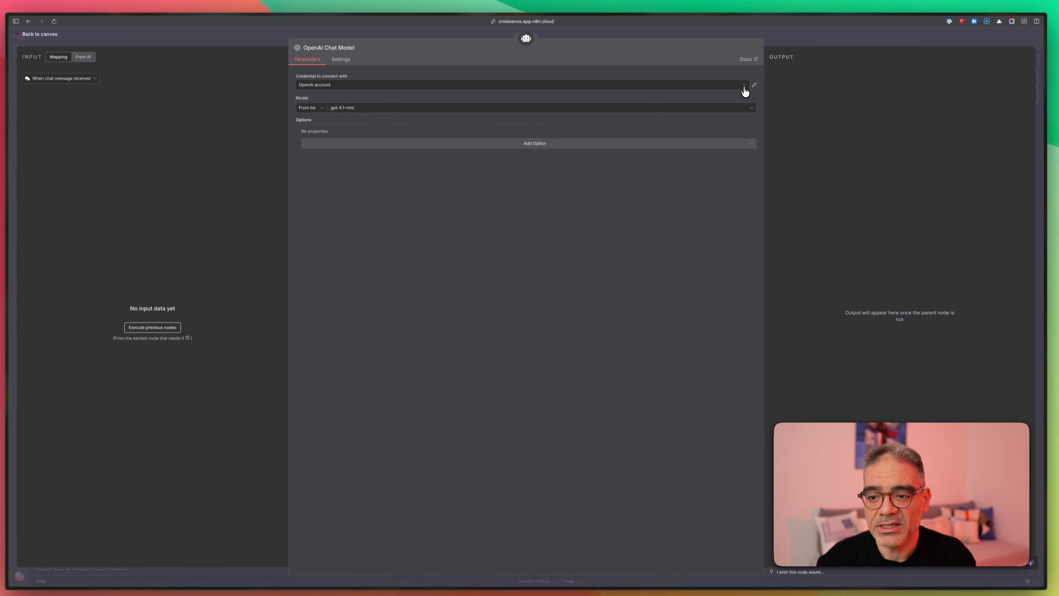
left_click(1058, 159)
left_click(724, 73)
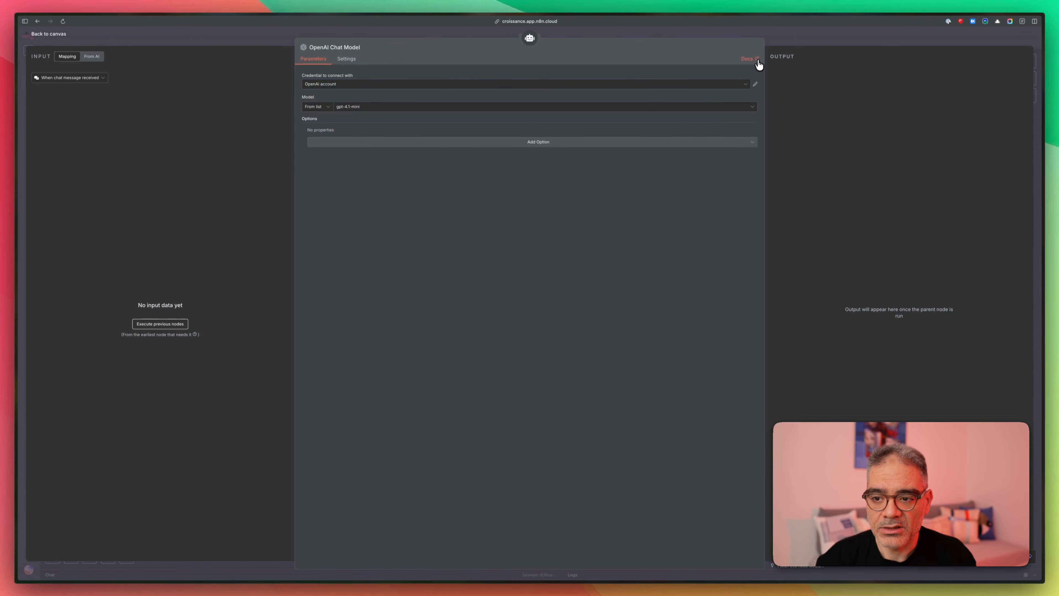
left_click(747, 59)
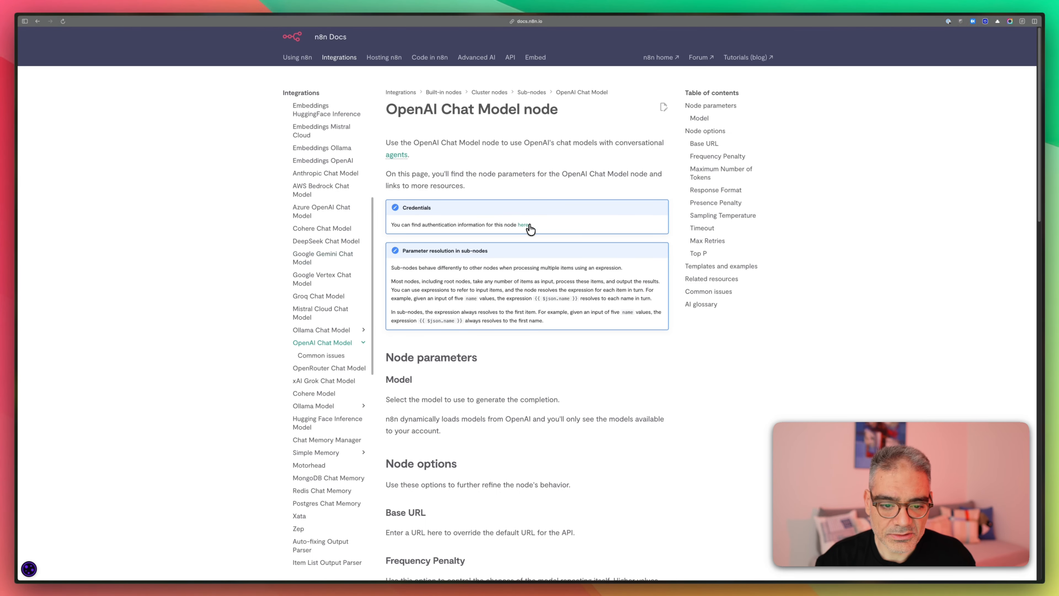
- Read the OpenAI Chat Model docs to the bottom, then return to the node's settings in n8n
scroll(532, 229, "down", 3)
scroll(532, 234, "down", 15)
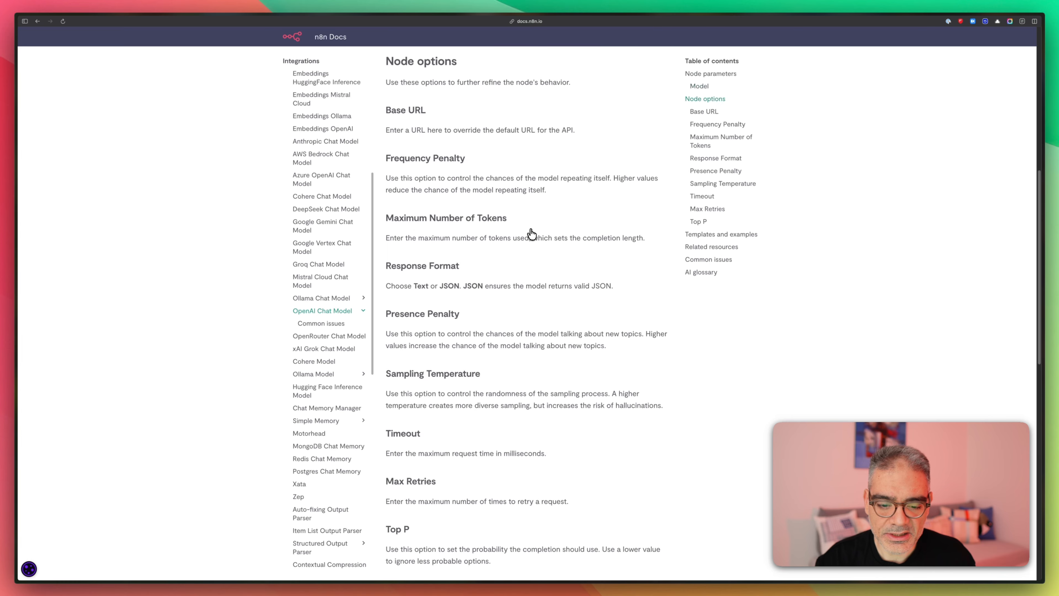
scroll(532, 233, "down", 7)
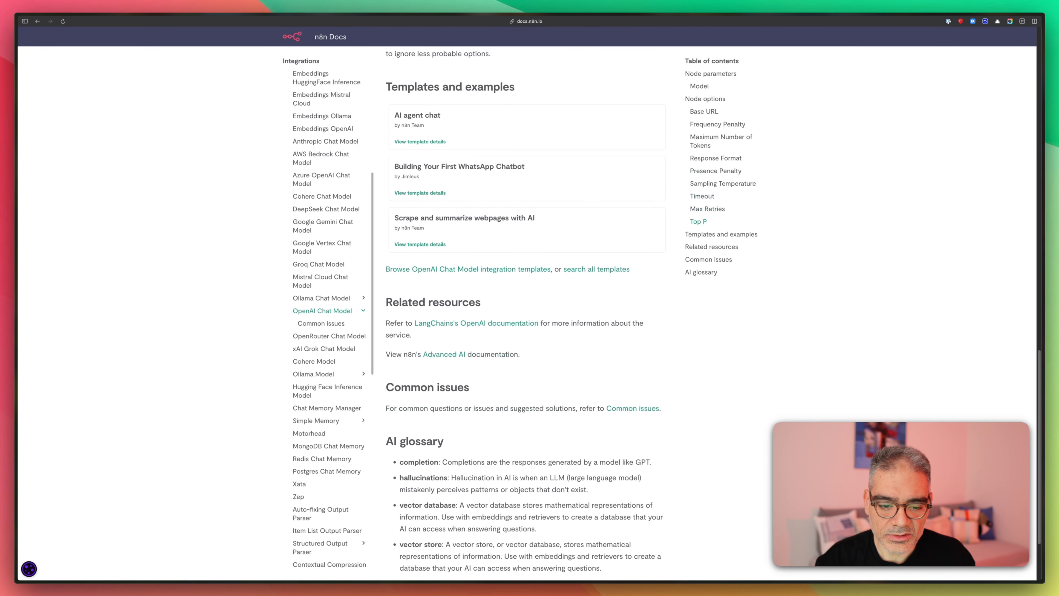
mouse_move(12, 299)
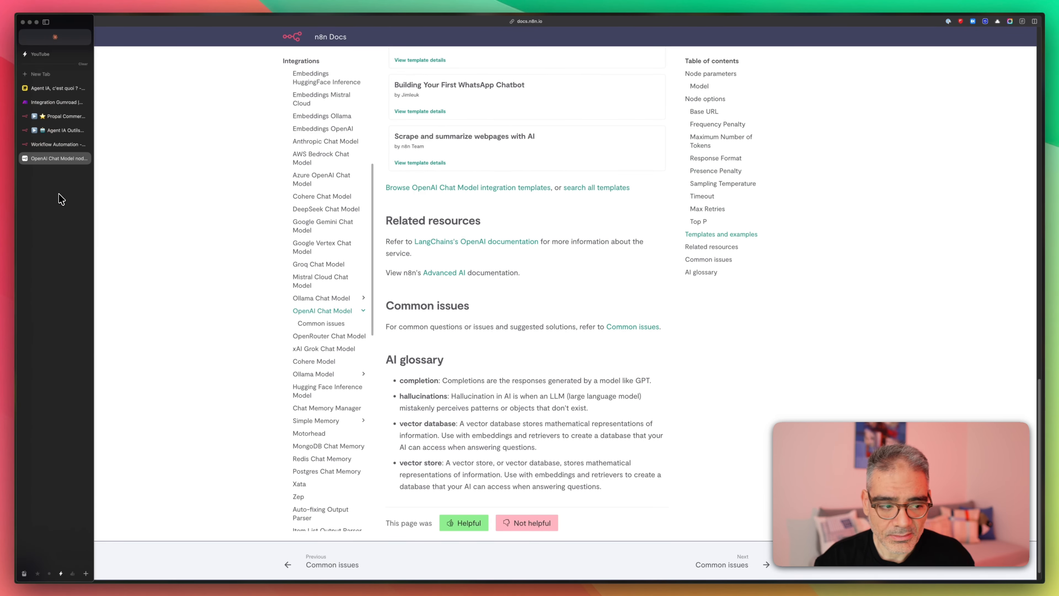
left_click(83, 144)
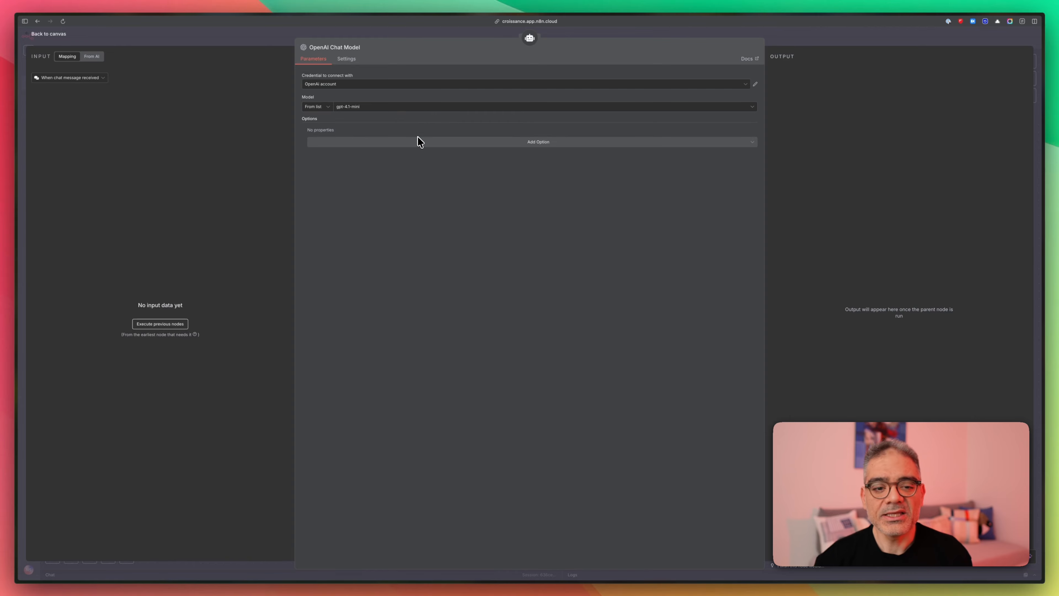
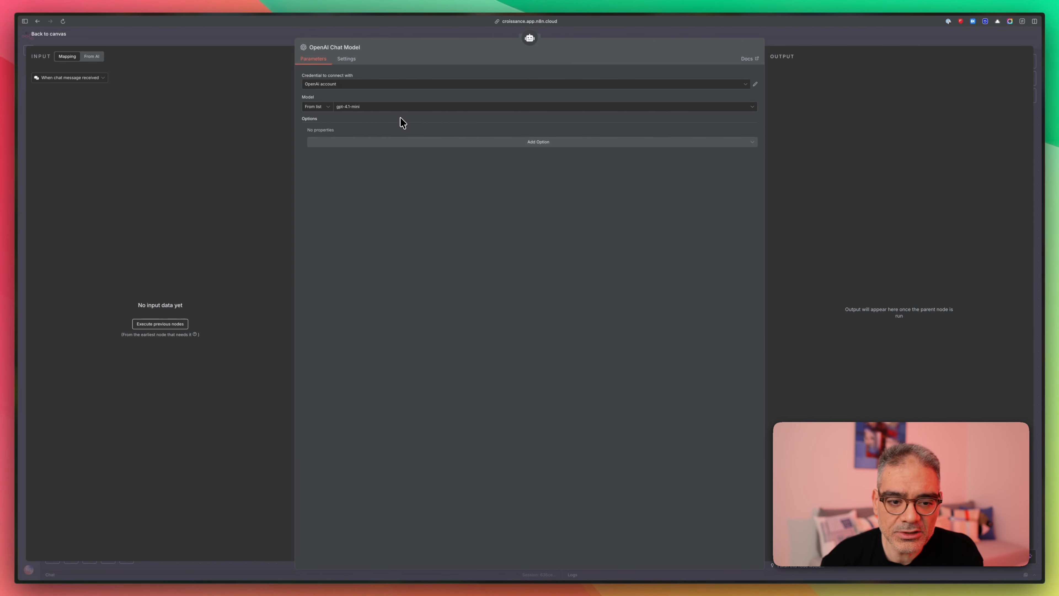
- Close the OpenAI Chat Model settings and return to the workflow canvas
left_click(808, 40)
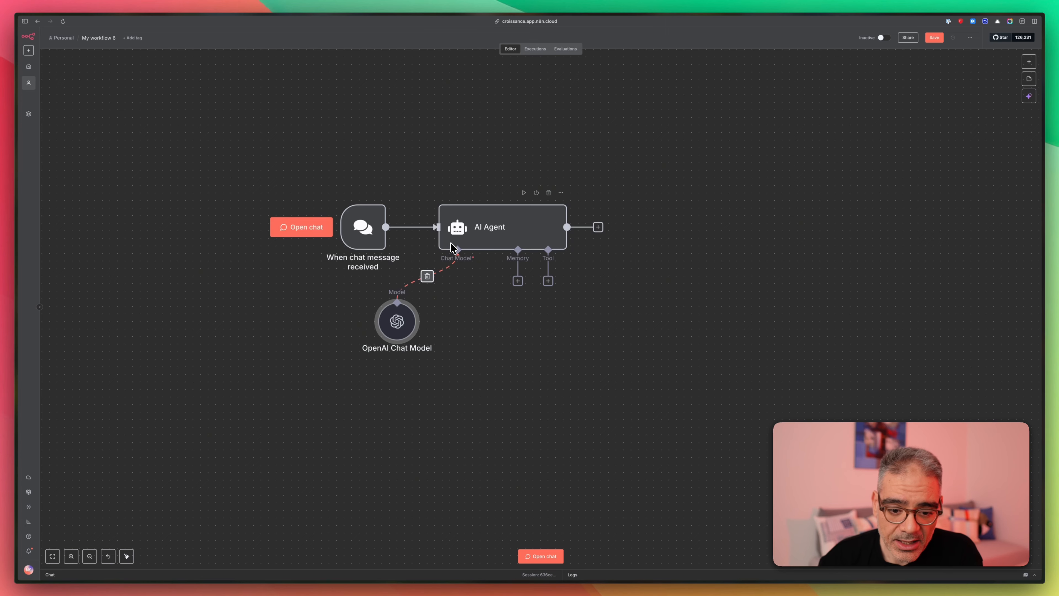
- Attach a Simple Memory to the AI Agent with a context window length of 10
left_click_drag(389, 332, 387, 360)
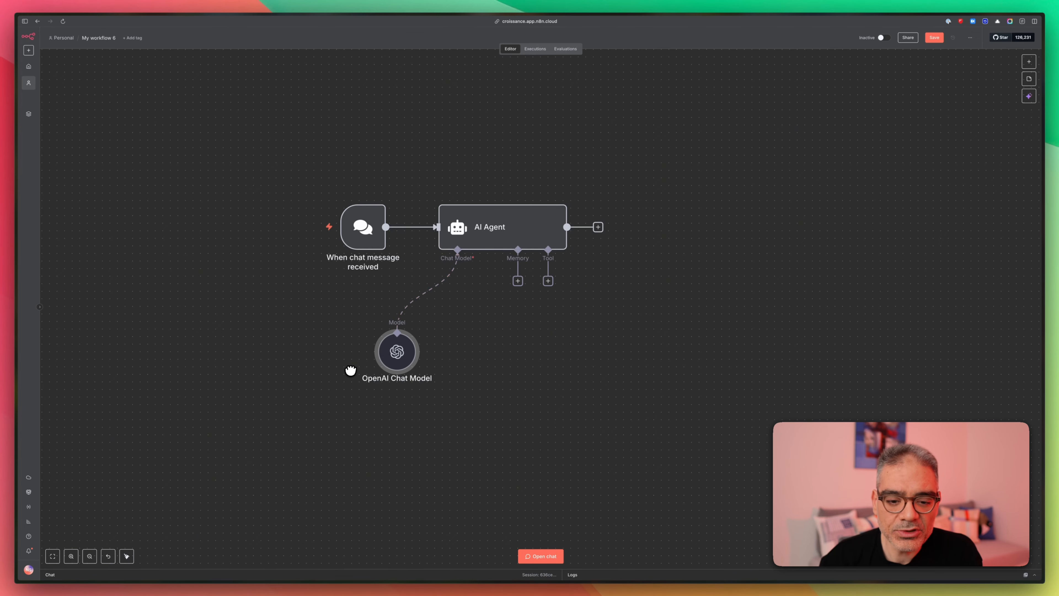
left_click(517, 282)
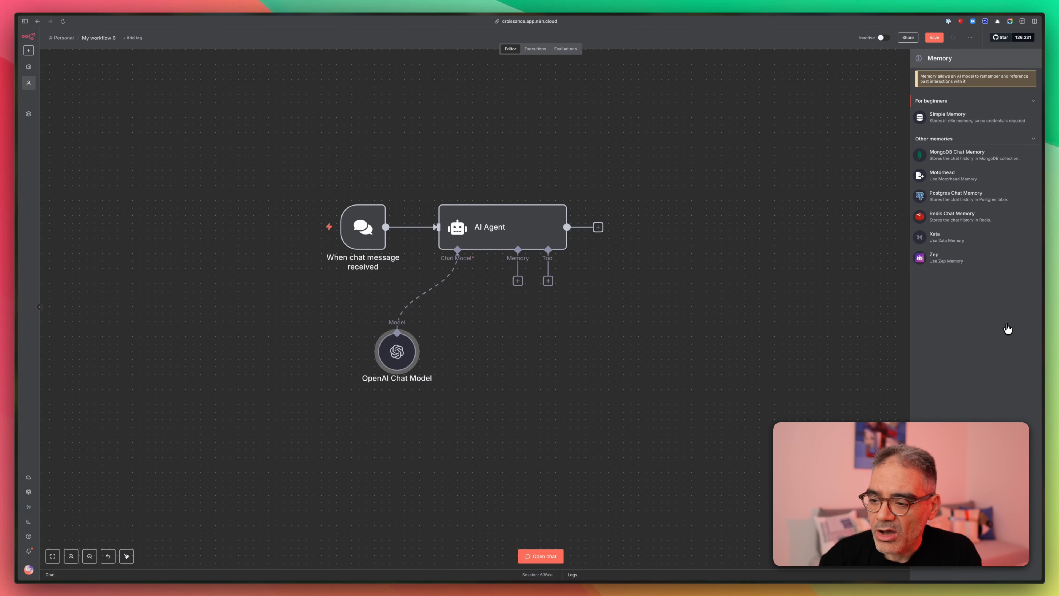
left_click(947, 117)
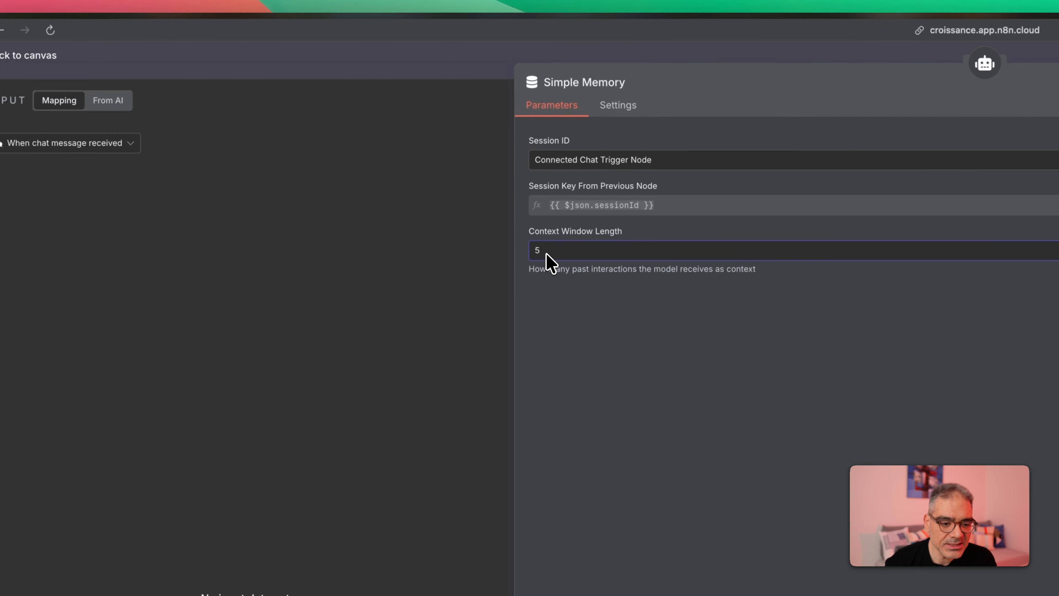
left_click_drag(398, 253, 330, 246)
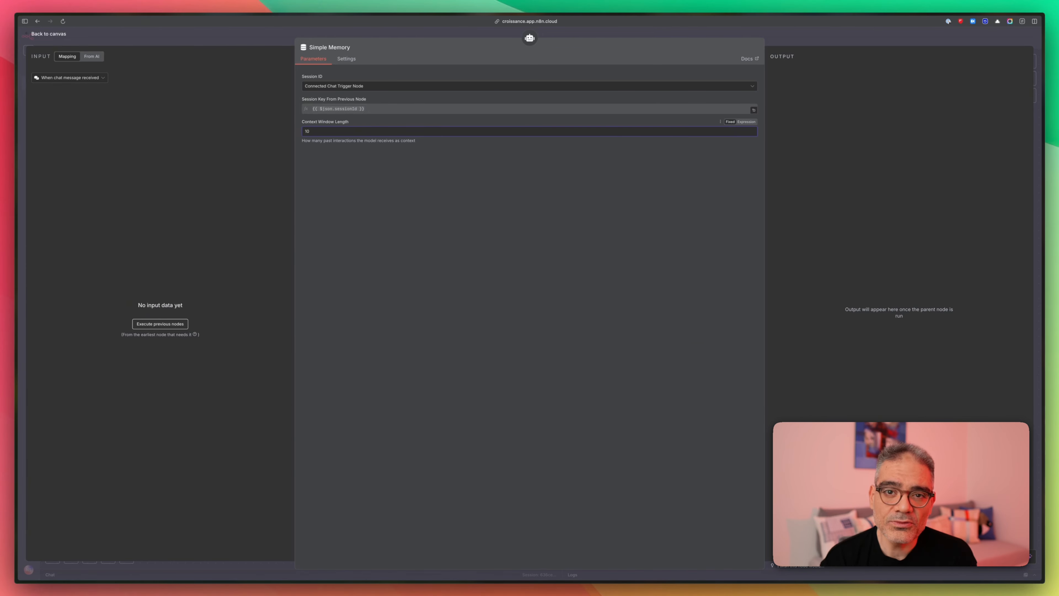
left_click(789, 45)
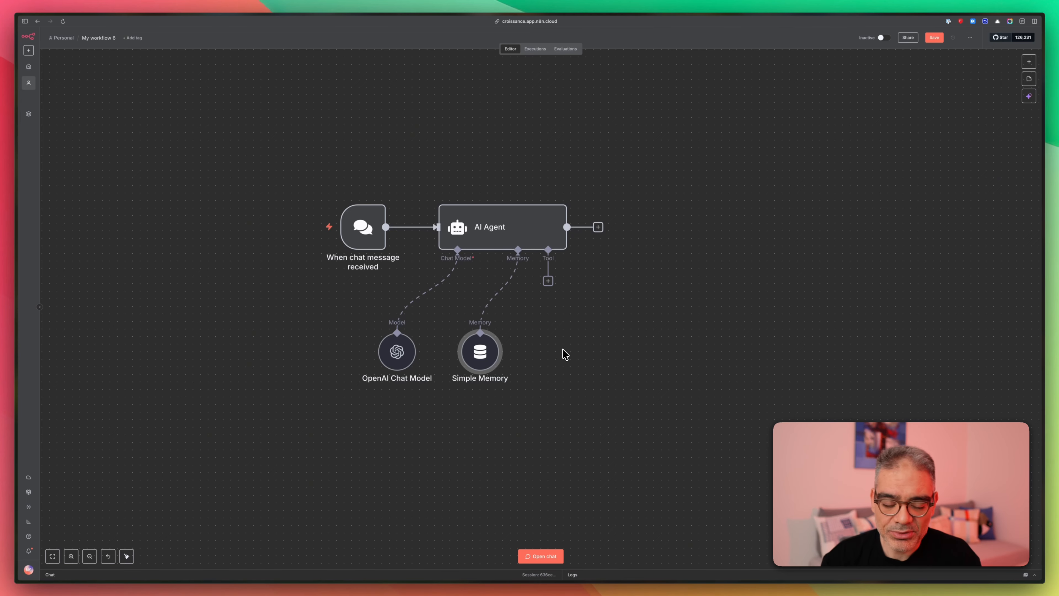
scroll(565, 354, "down", 3)
scroll(565, 354, "right", 4)
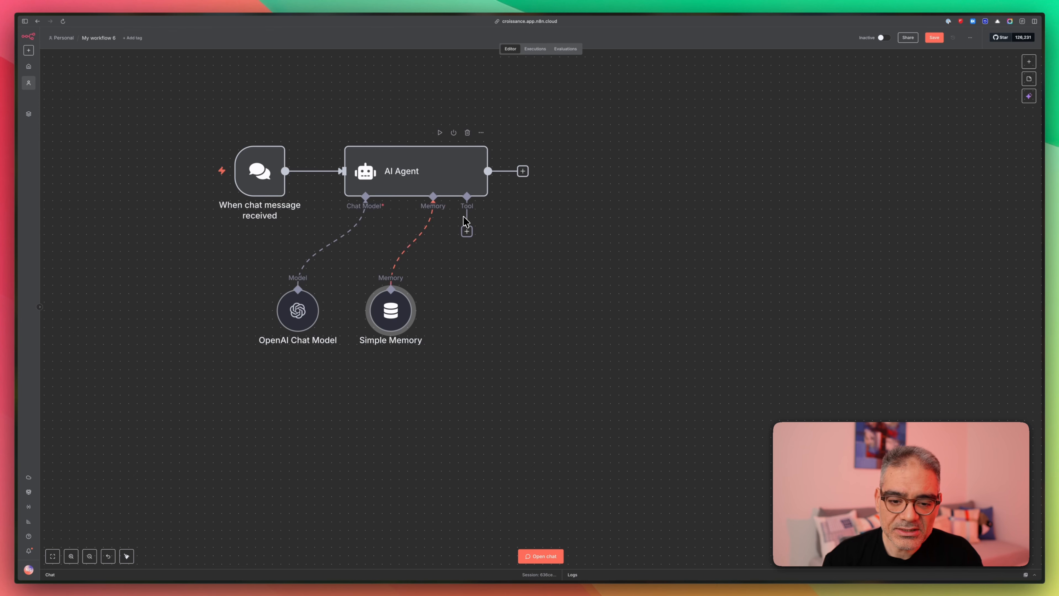
- Add a Google Calendar Tool to the agent using the Google Calendar account credential
left_click(468, 232)
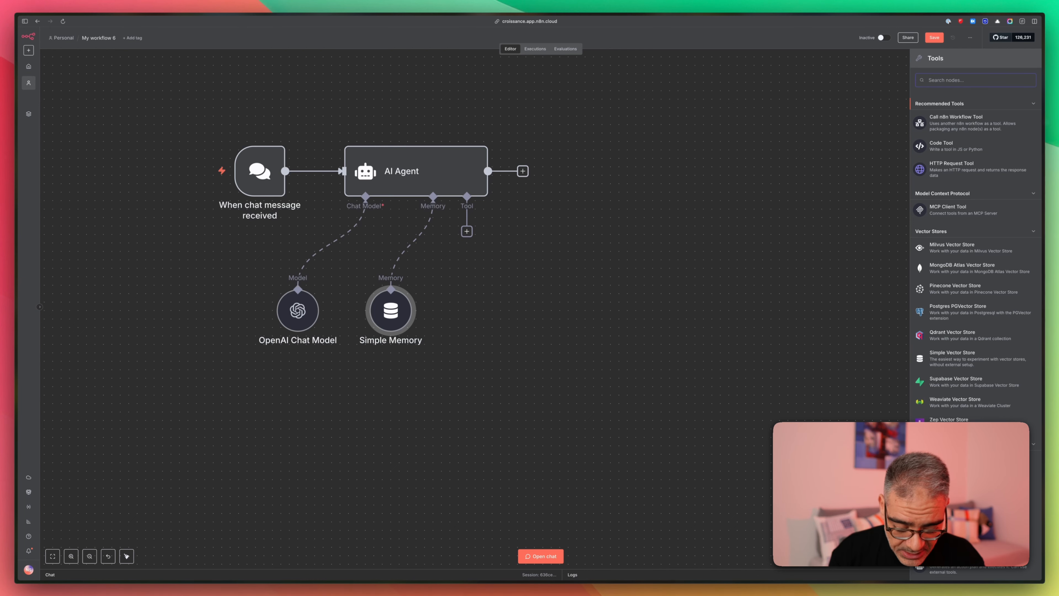
type("calend")
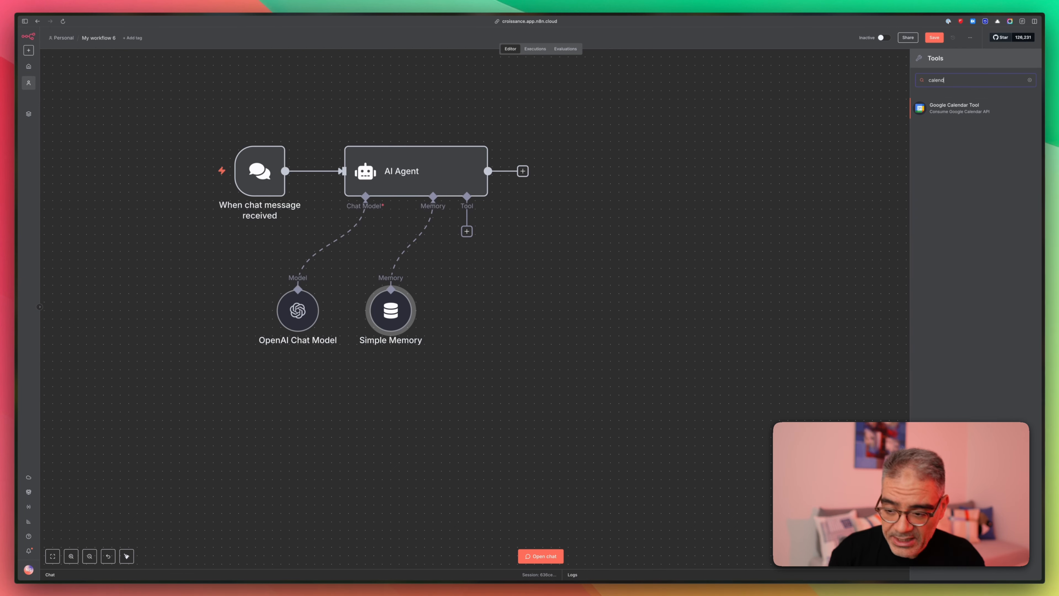
left_click(952, 111)
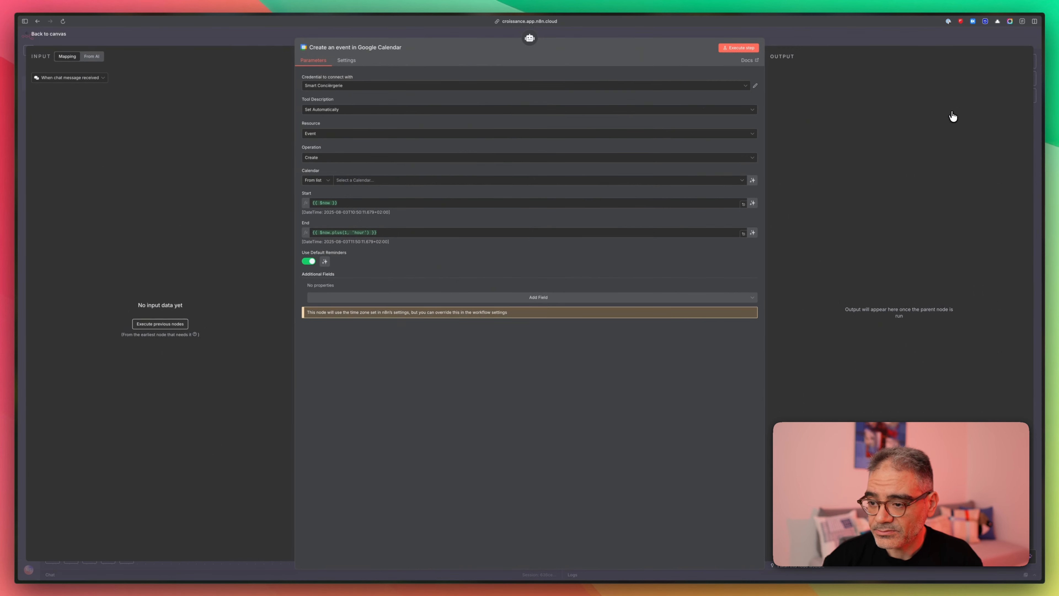
left_click(319, 86)
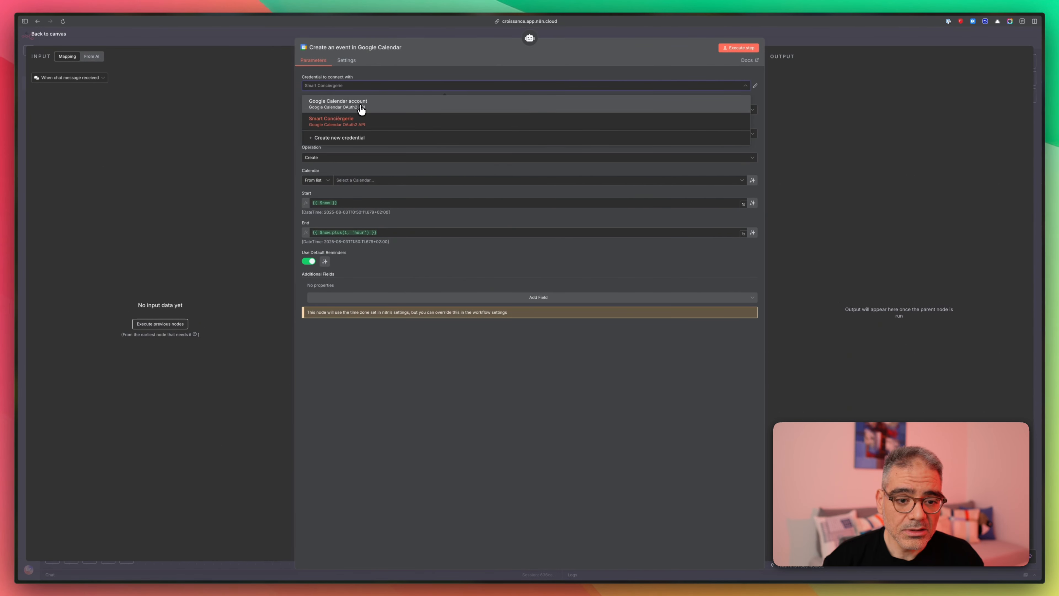
left_click(361, 110)
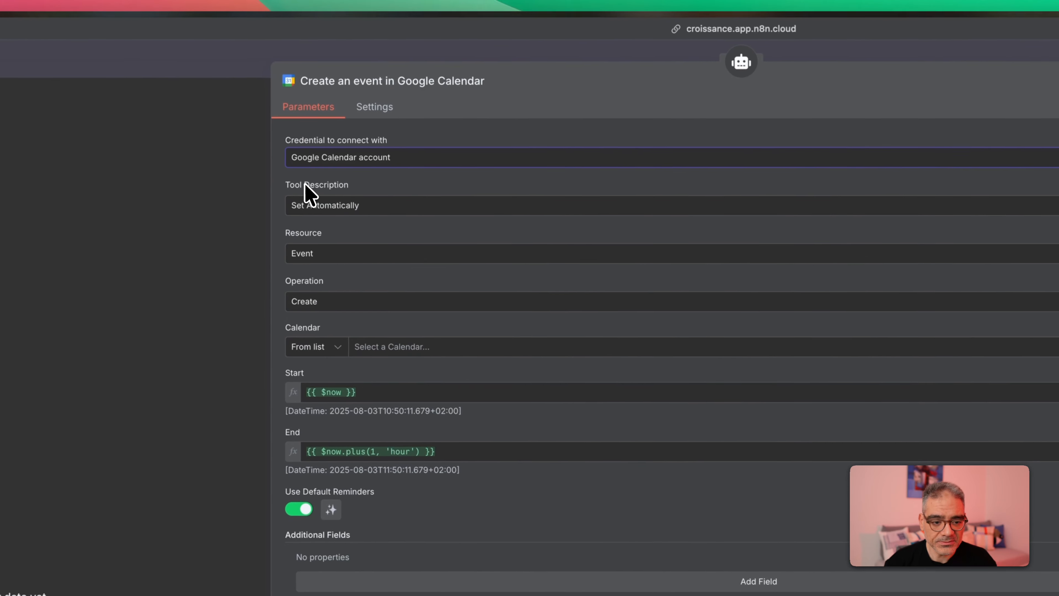
- Keep the tool description automatic and Event as the resource, and review the calendar list
left_click(342, 206)
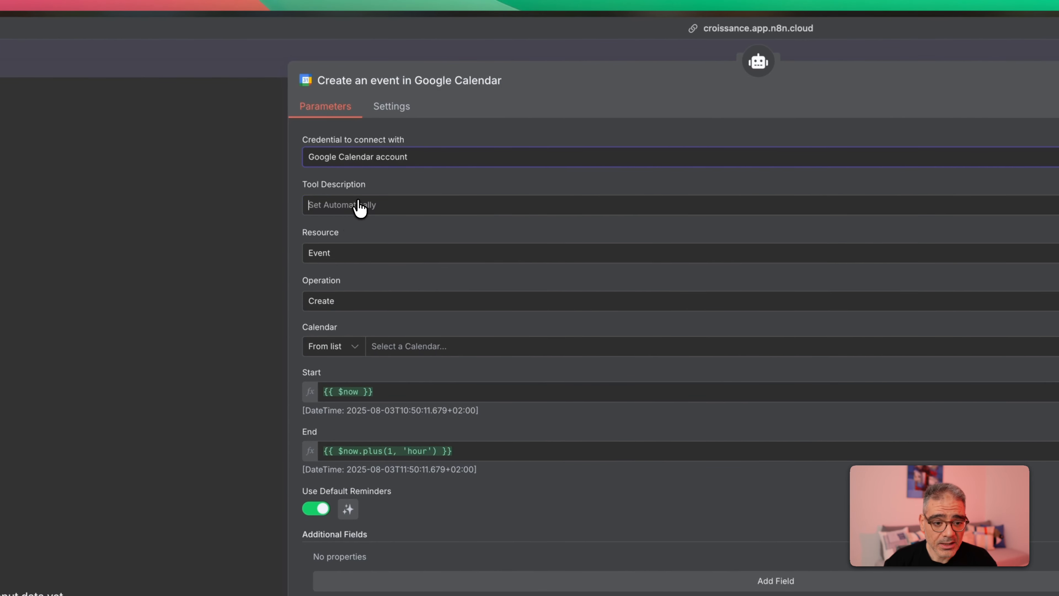
left_click(359, 207)
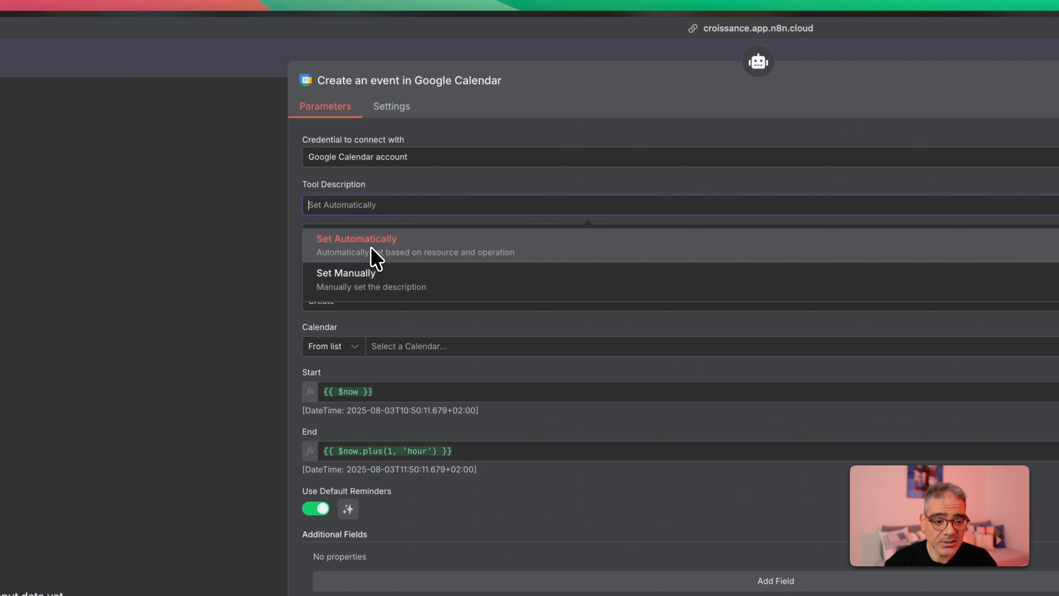
left_click(403, 201)
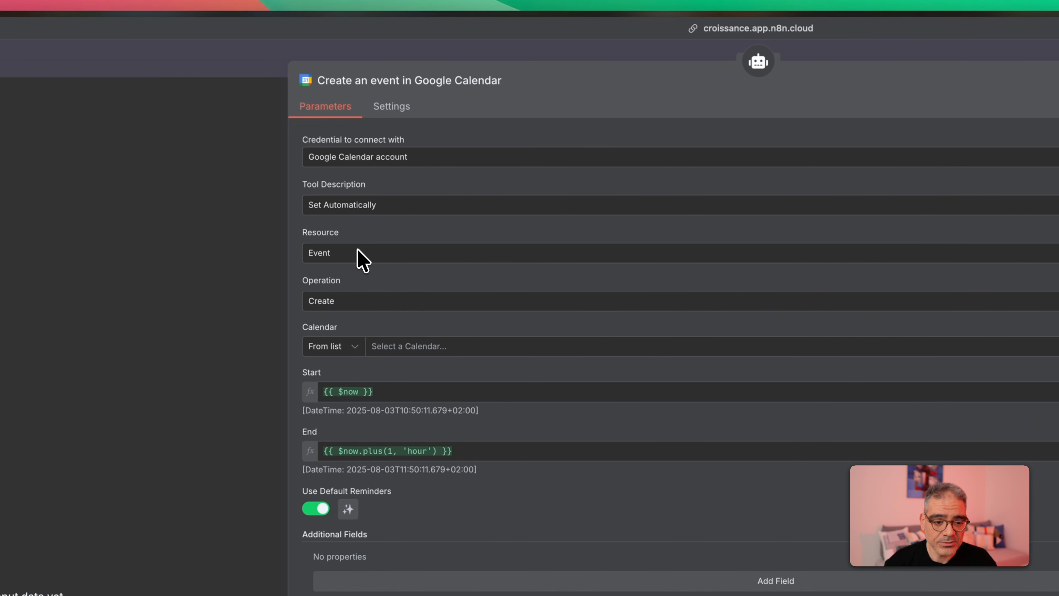
left_click(352, 258)
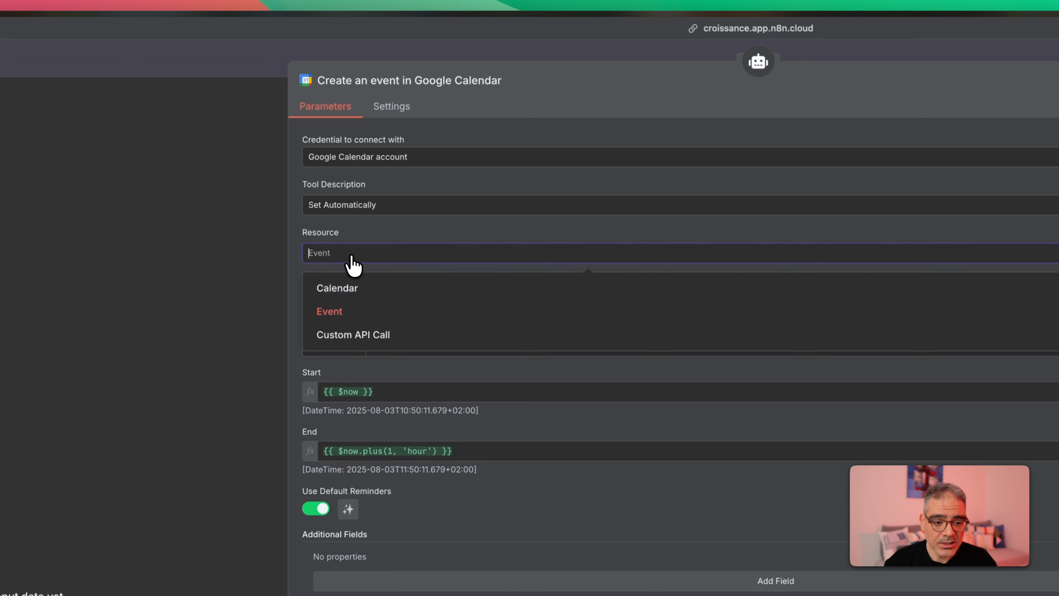
left_click(380, 247)
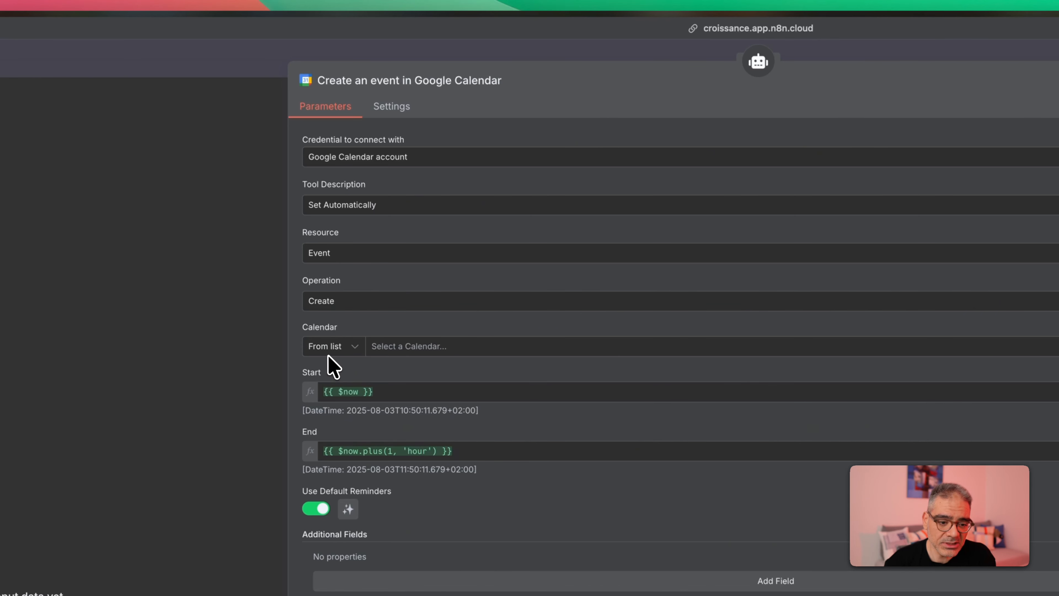
left_click(396, 351)
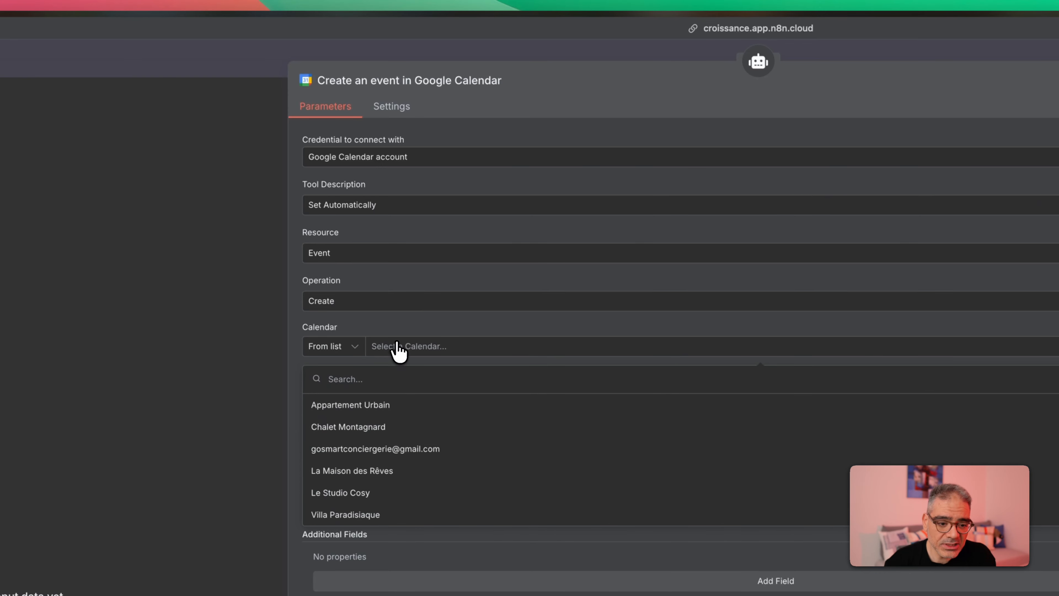
left_click(398, 319)
left_click(437, 160)
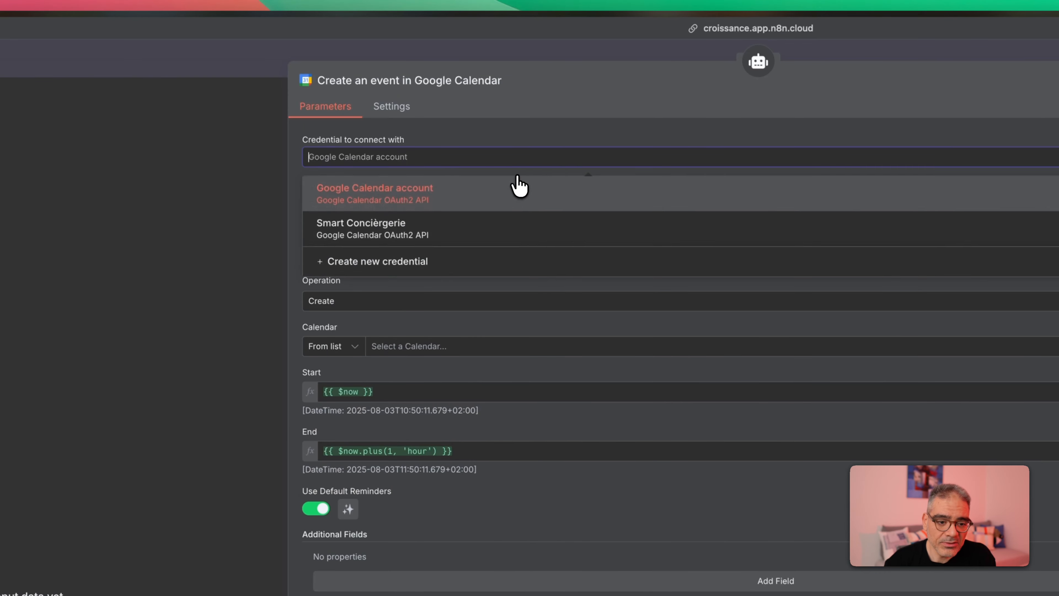
- Create a new Google Calendar credential and start its Google sign-in
left_click(393, 262)
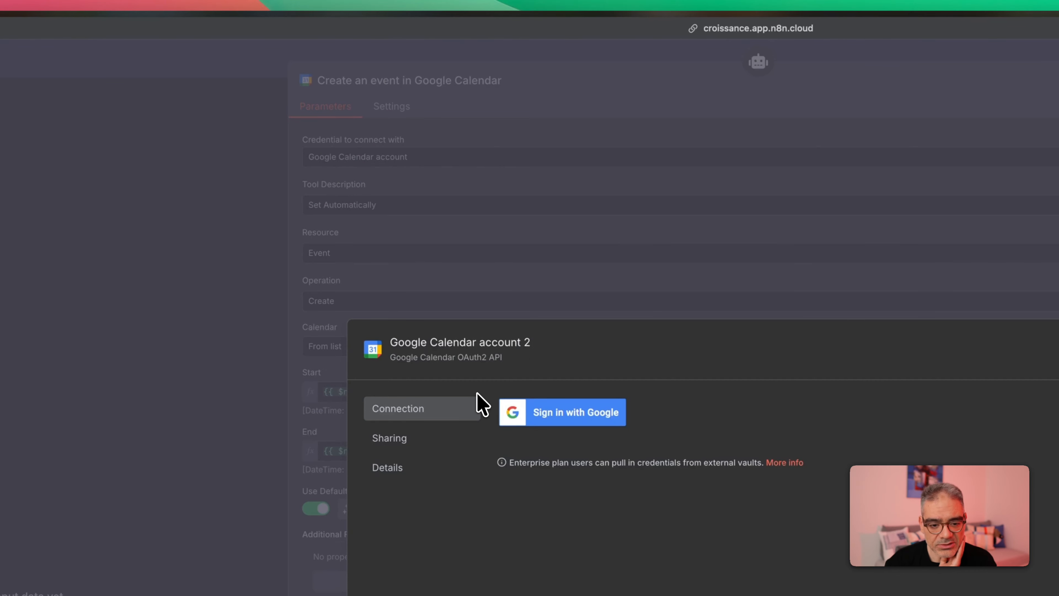
left_click(584, 413)
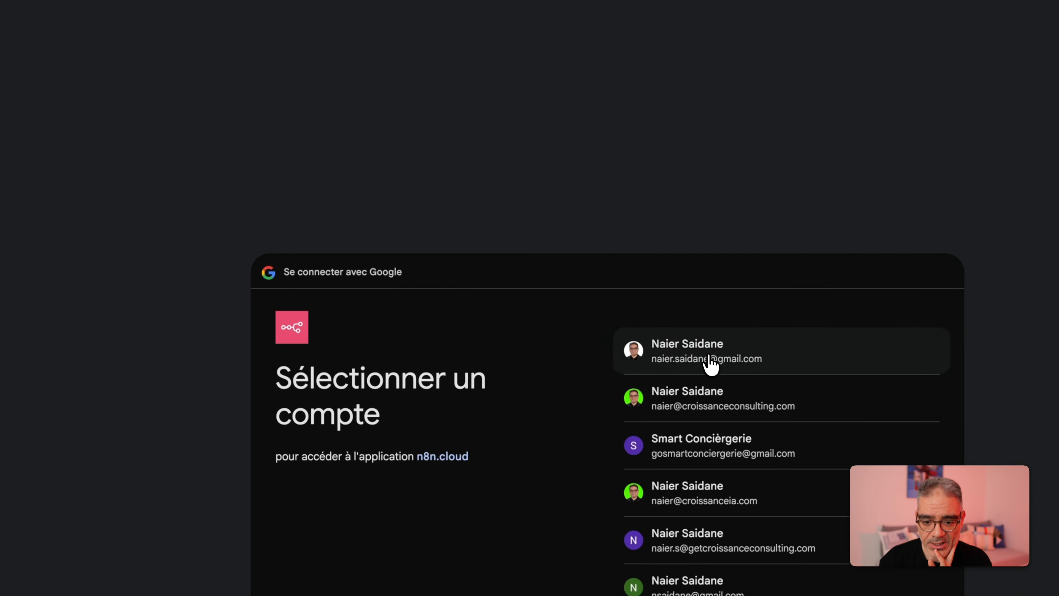
- Choose the Google account and grant n8n.cloud access to all its calendars
left_click(824, 405)
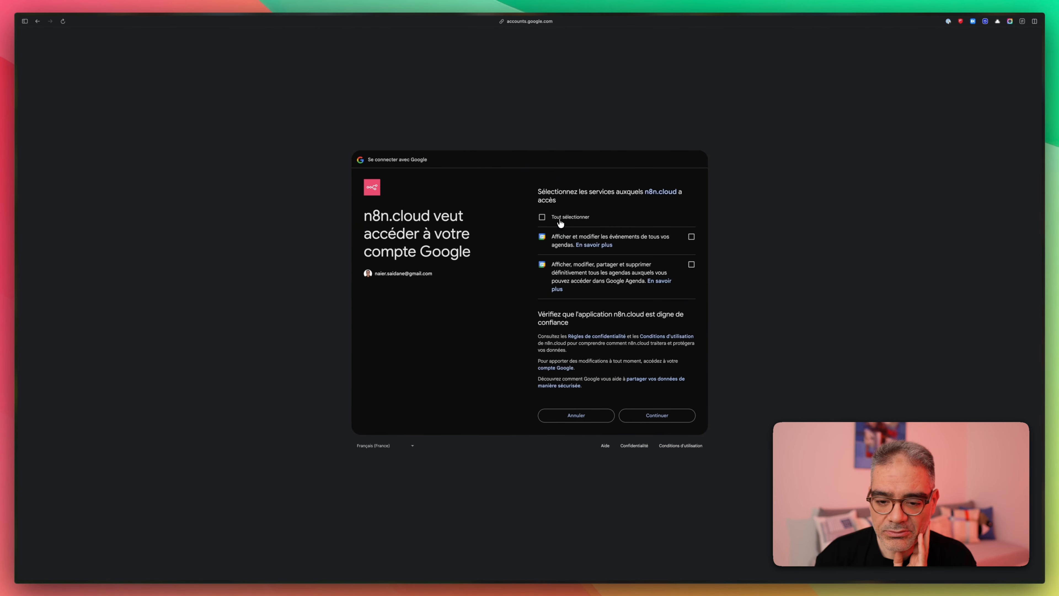
left_click(559, 219)
left_click(660, 416)
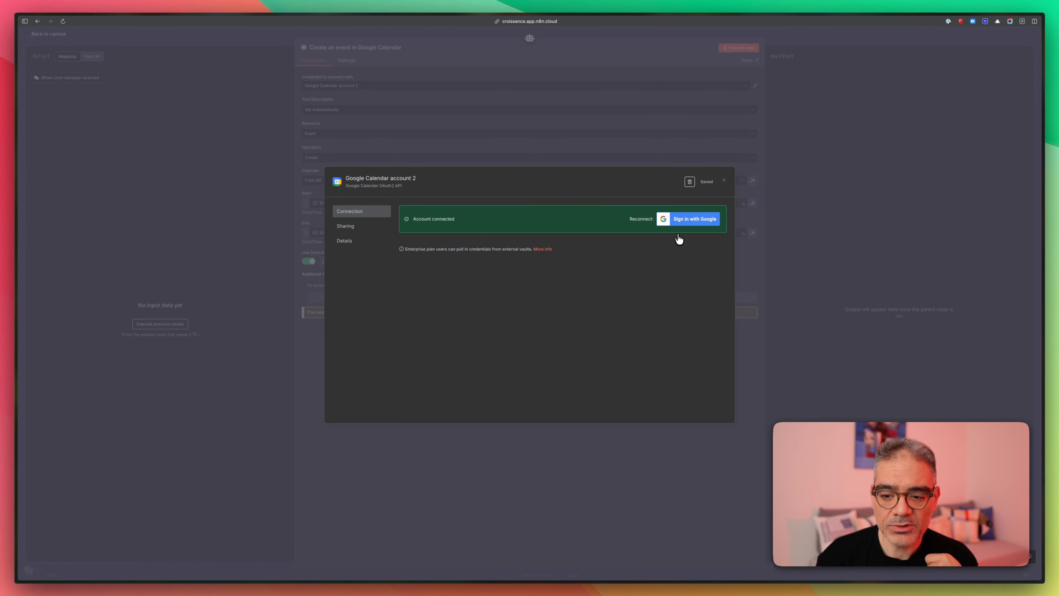
- Rename the new credential after the account's e-mail address, save it, and close it
left_click(399, 179)
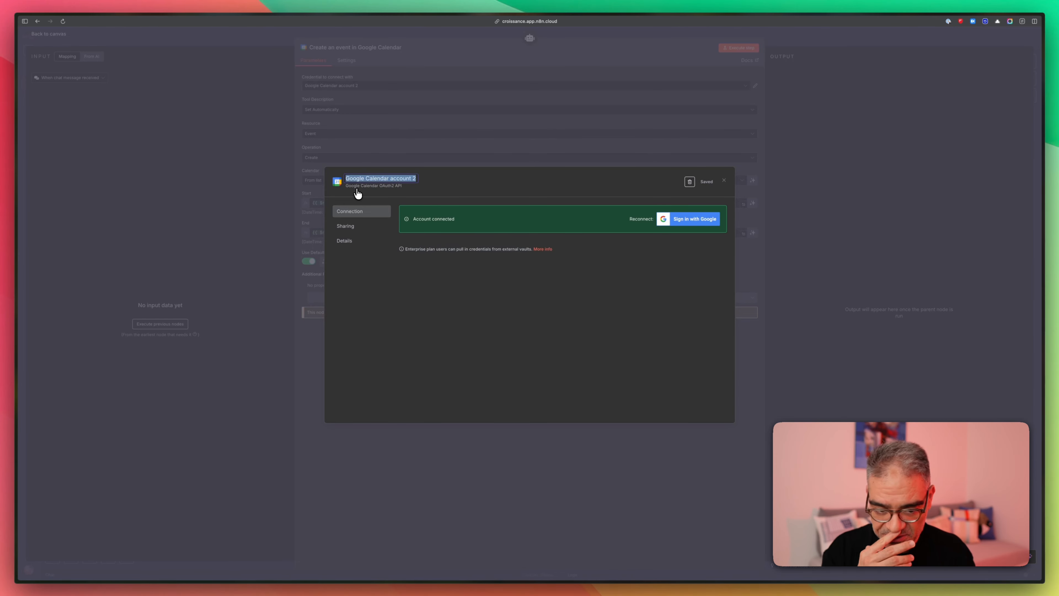
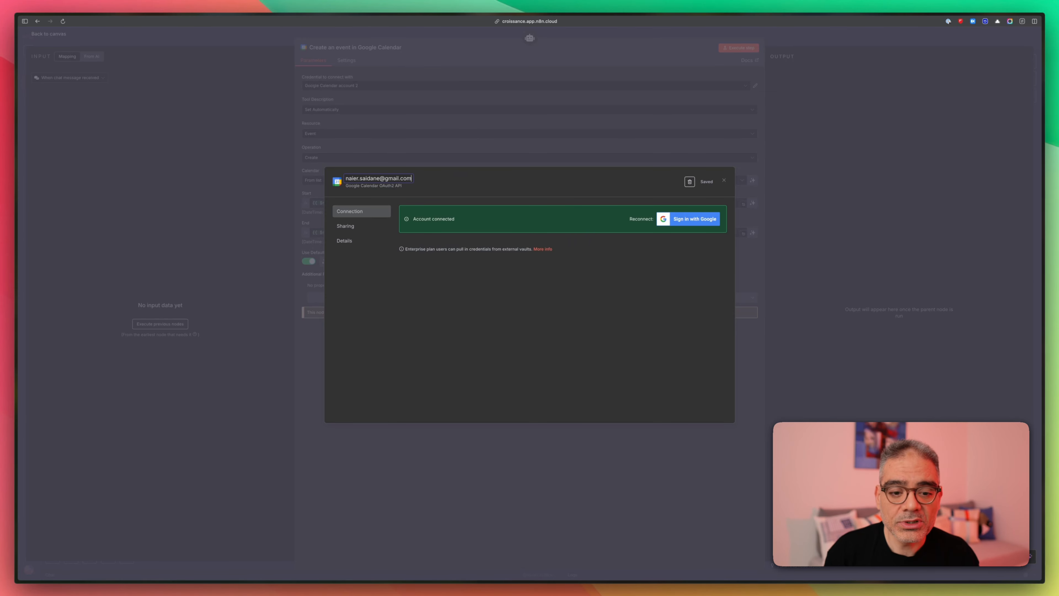
key("Return")
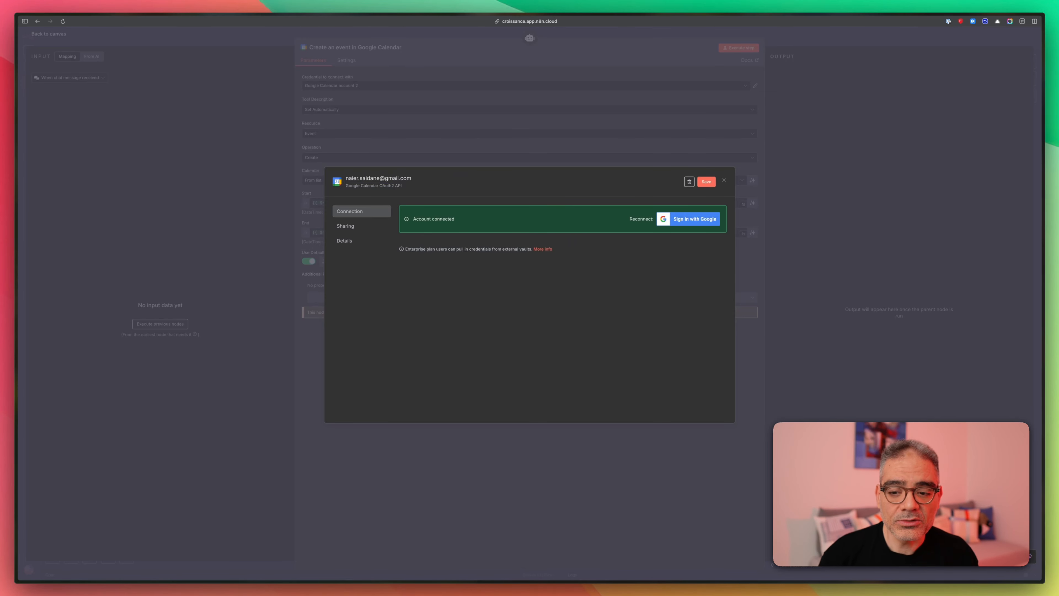
left_click(708, 182)
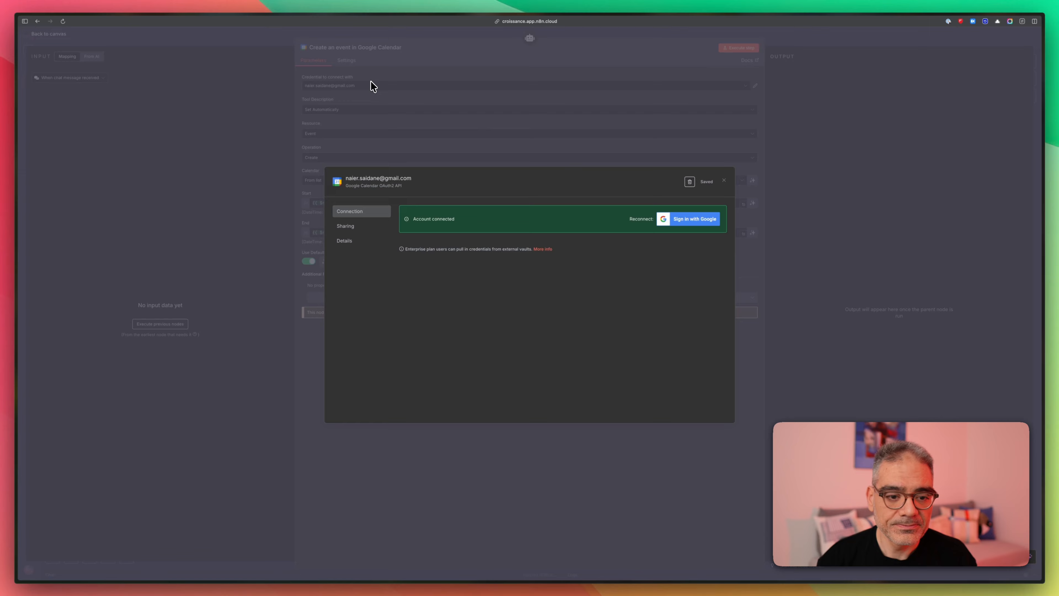
left_click(397, 112)
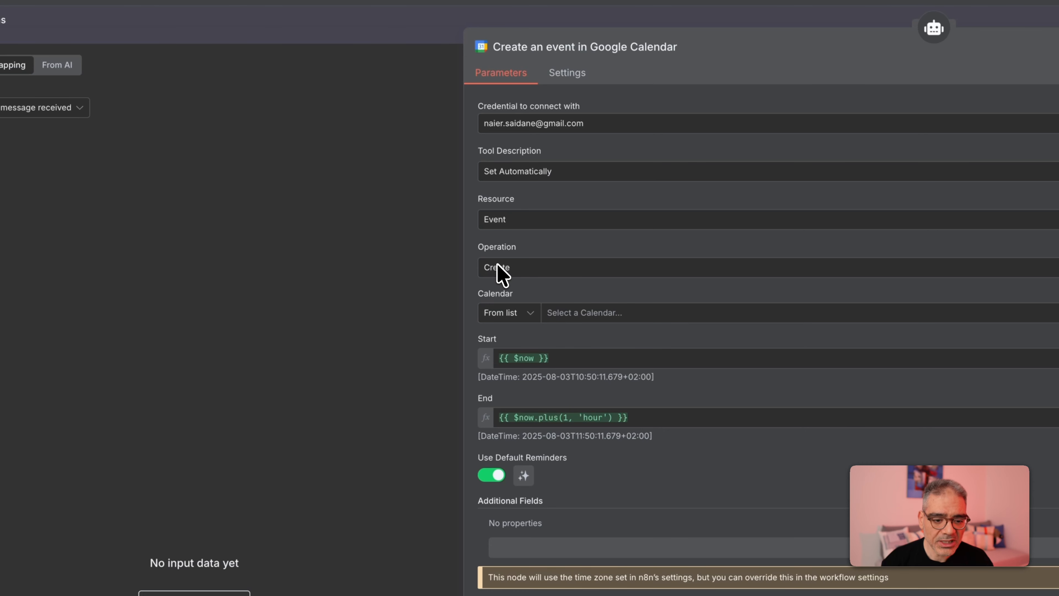
- Target the connected account's own calendar and clear the Start and End expressions
left_click(586, 314)
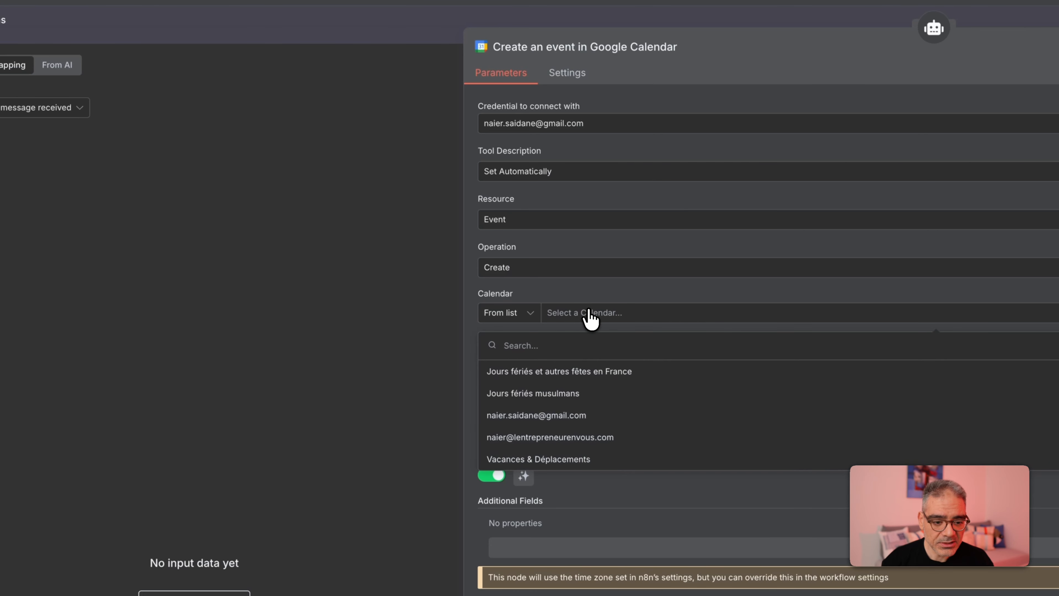
left_click(559, 415)
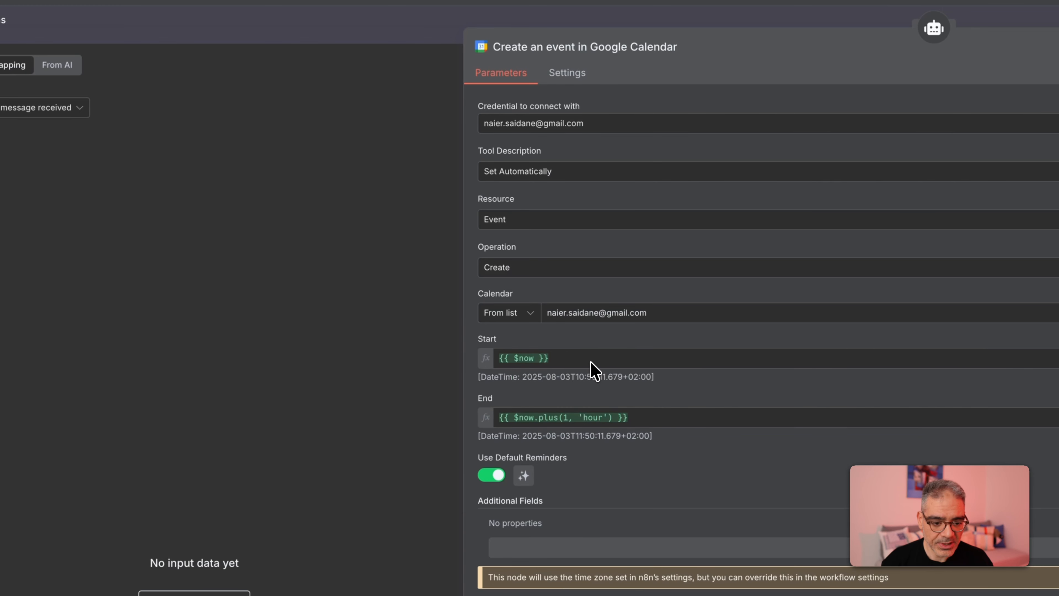
left_click(608, 361)
left_click_drag(608, 362, 297, 352)
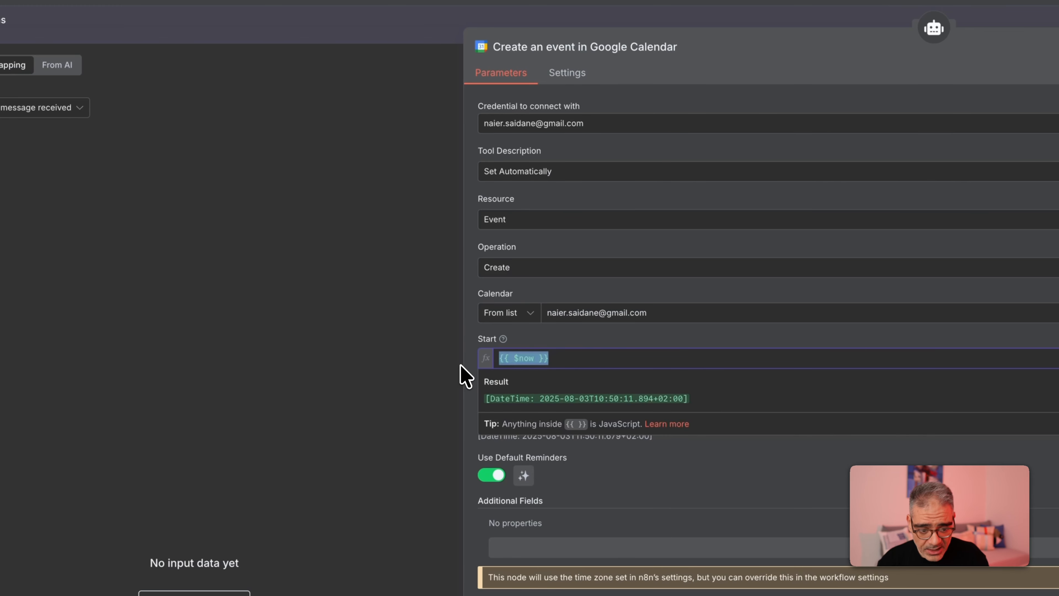
key("BackSpace")
left_click(577, 420)
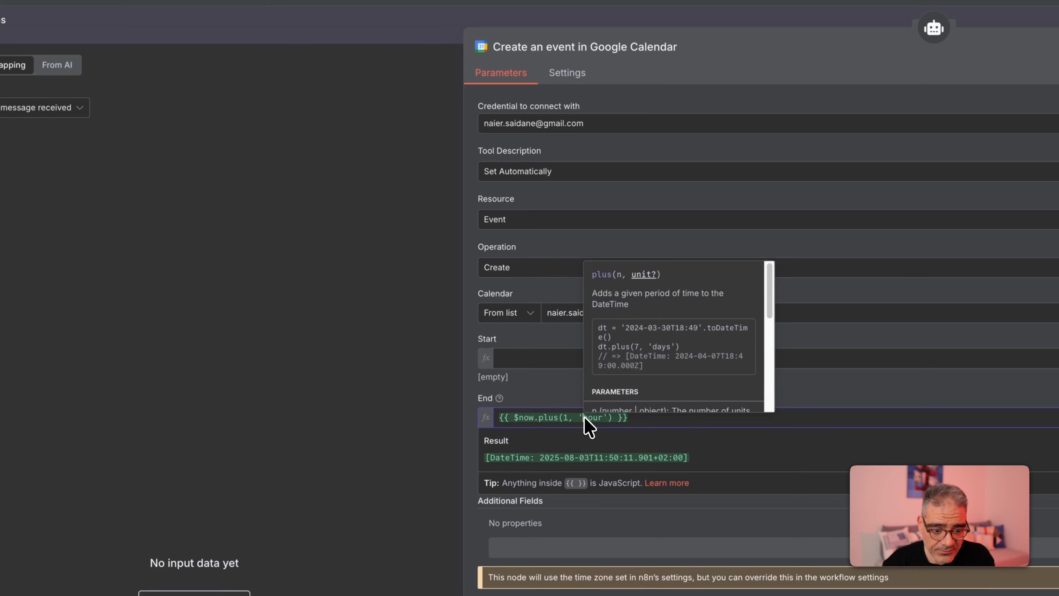
left_click_drag(667, 429, 425, 424)
key("BackSpace")
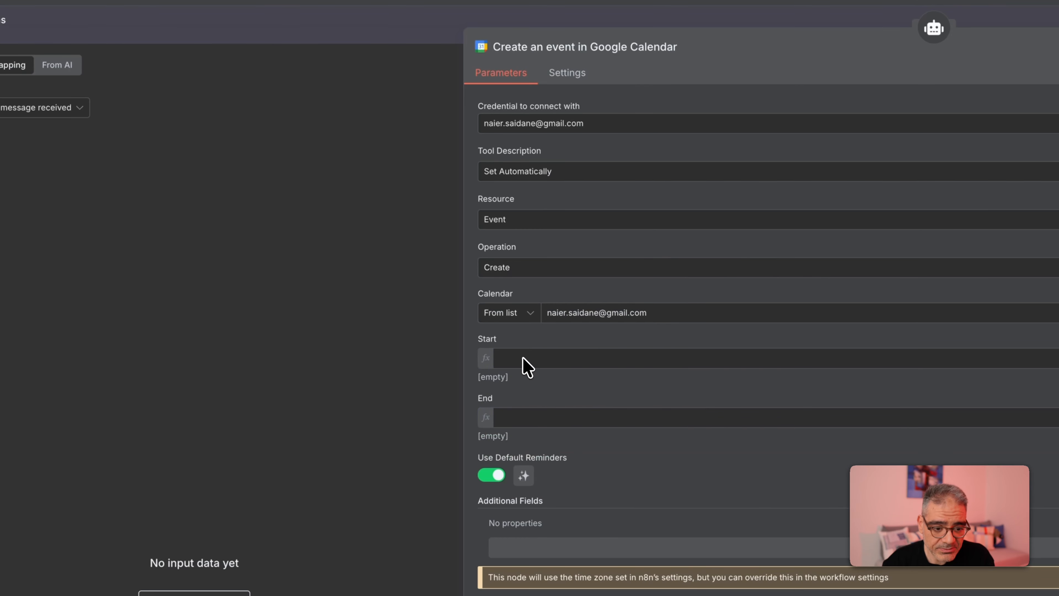
- Let the model define both the Start and End times of the event
left_click(525, 362)
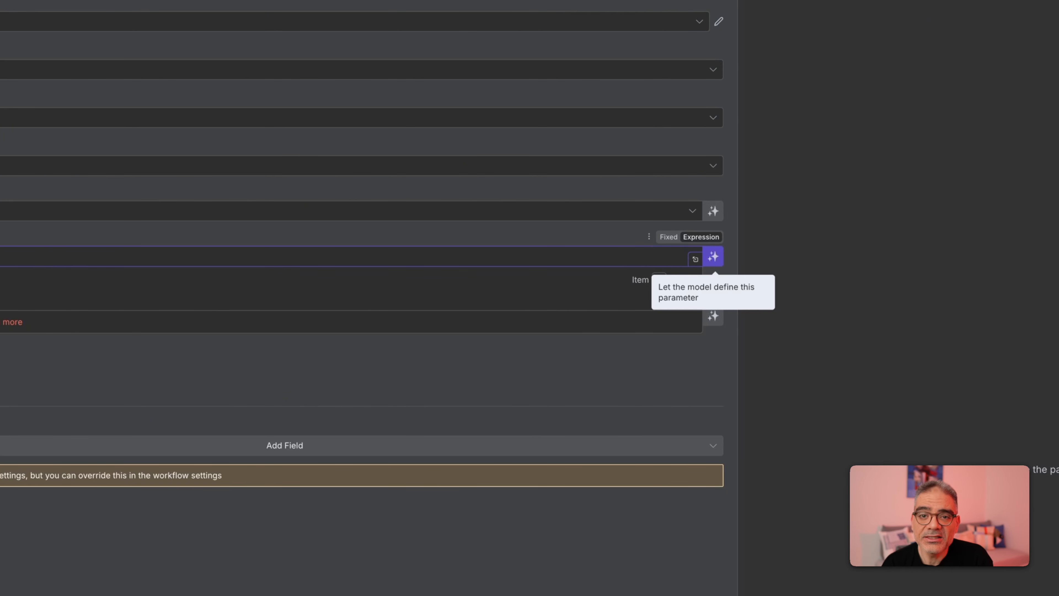
left_click(713, 257)
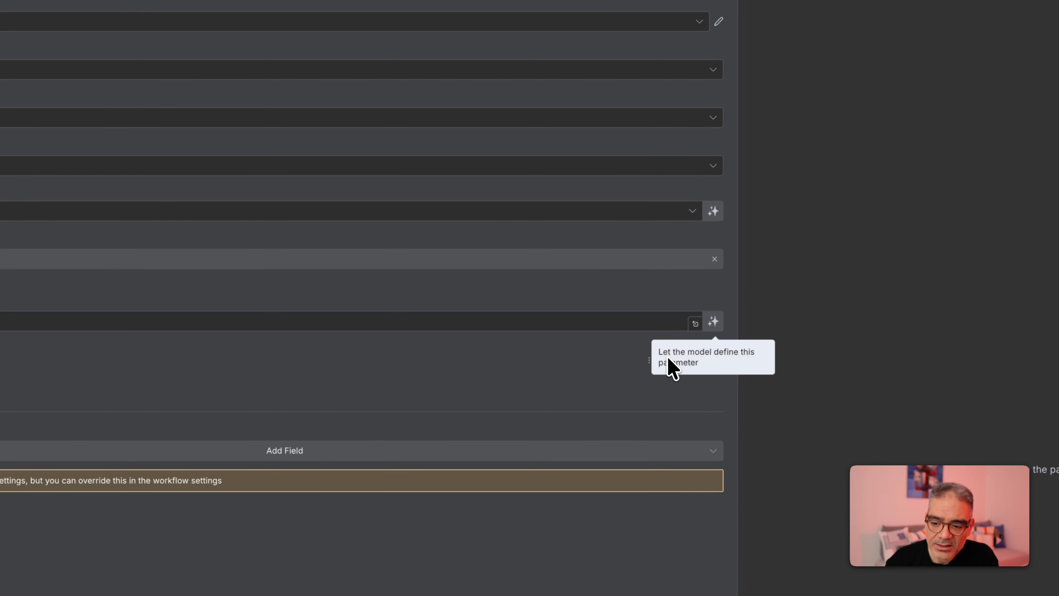
left_click(714, 322)
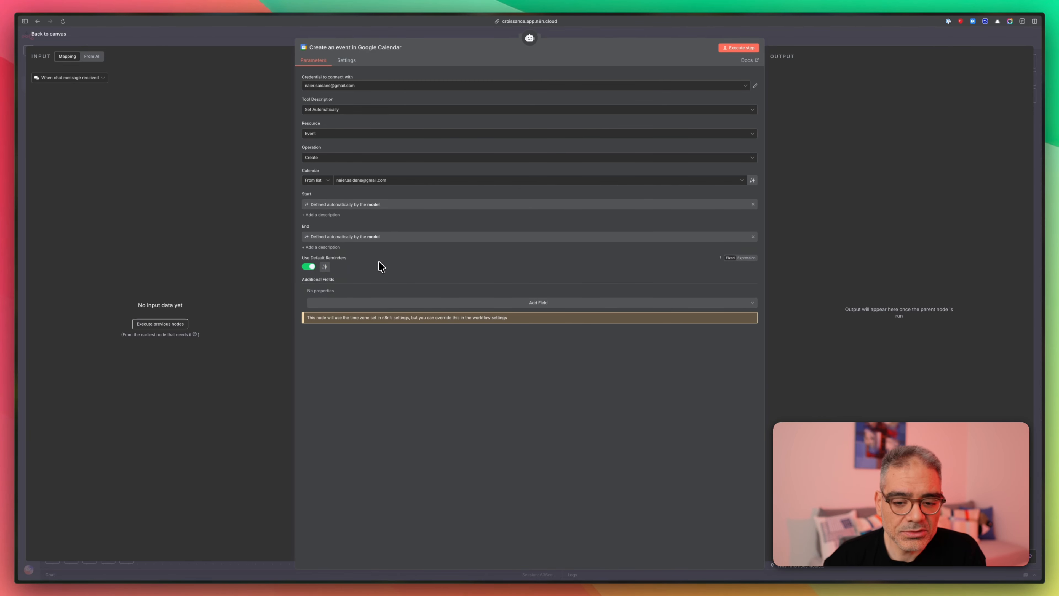
- Move the calendar tool node lower right and open the workflow's test chat
left_click(784, 45)
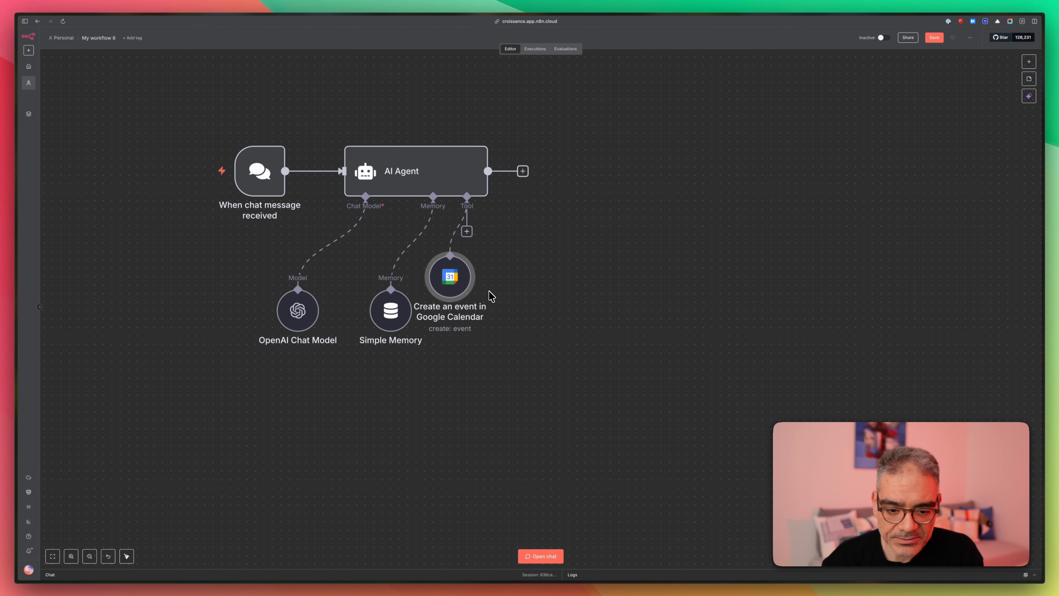
left_click_drag(450, 288, 503, 303)
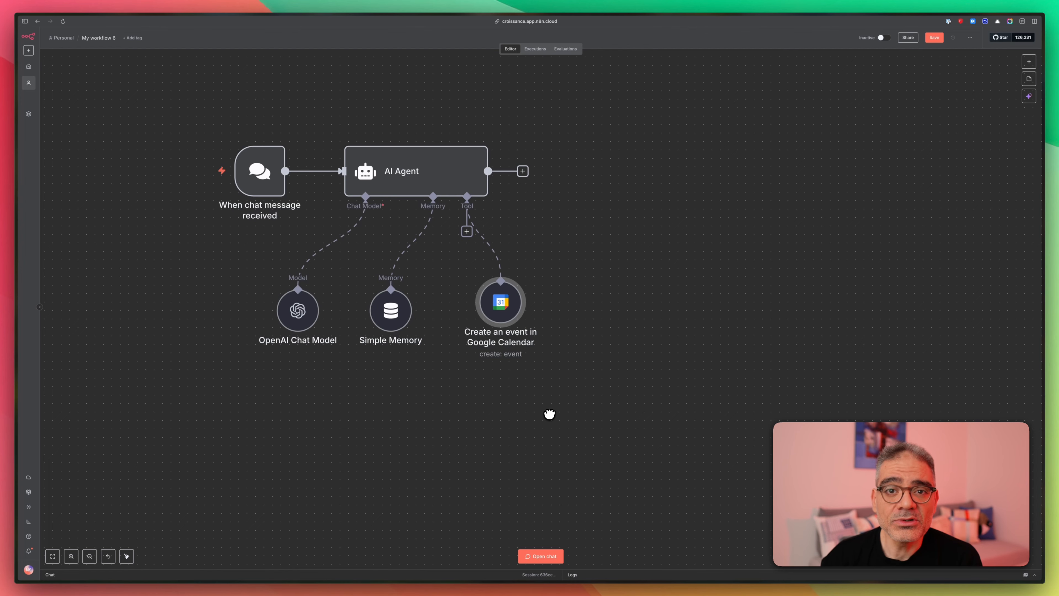
mouse_move(227, 188)
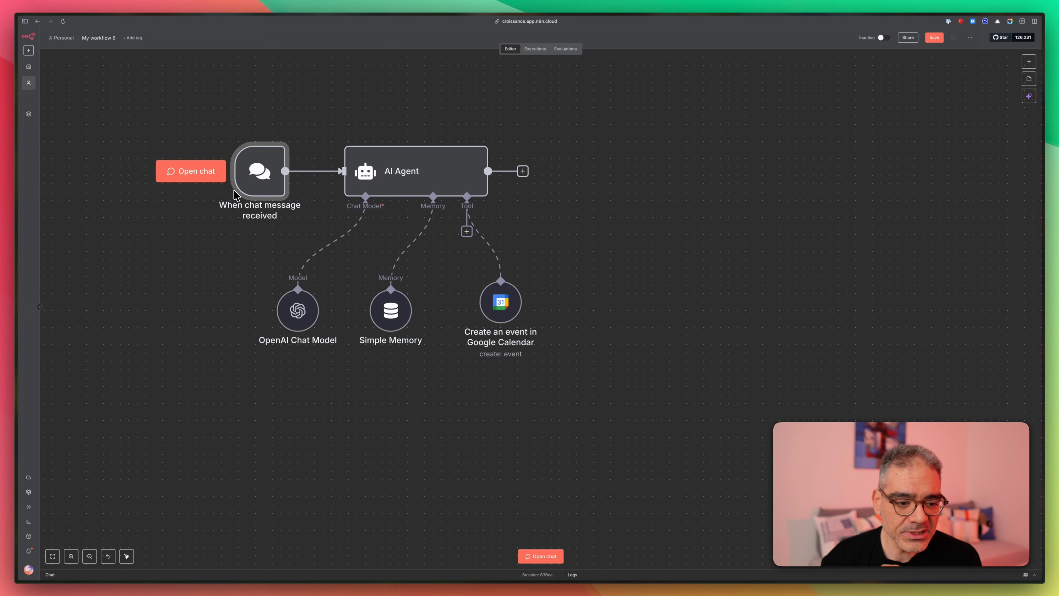
left_click(184, 177)
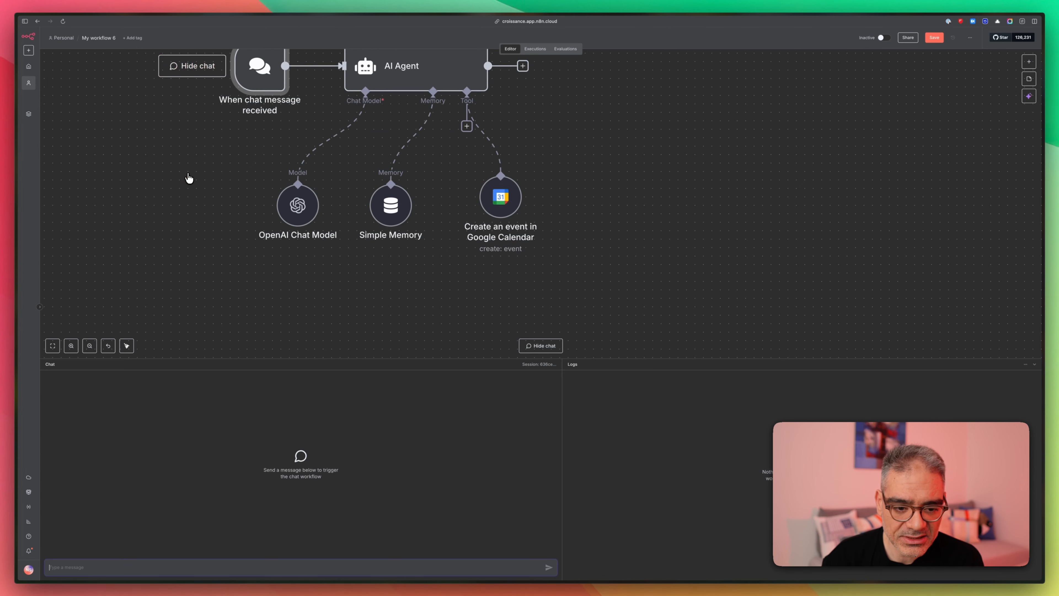
- Pan the canvas so the whole workflow is visible above the chat panel
scroll(556, 203, "down", 1)
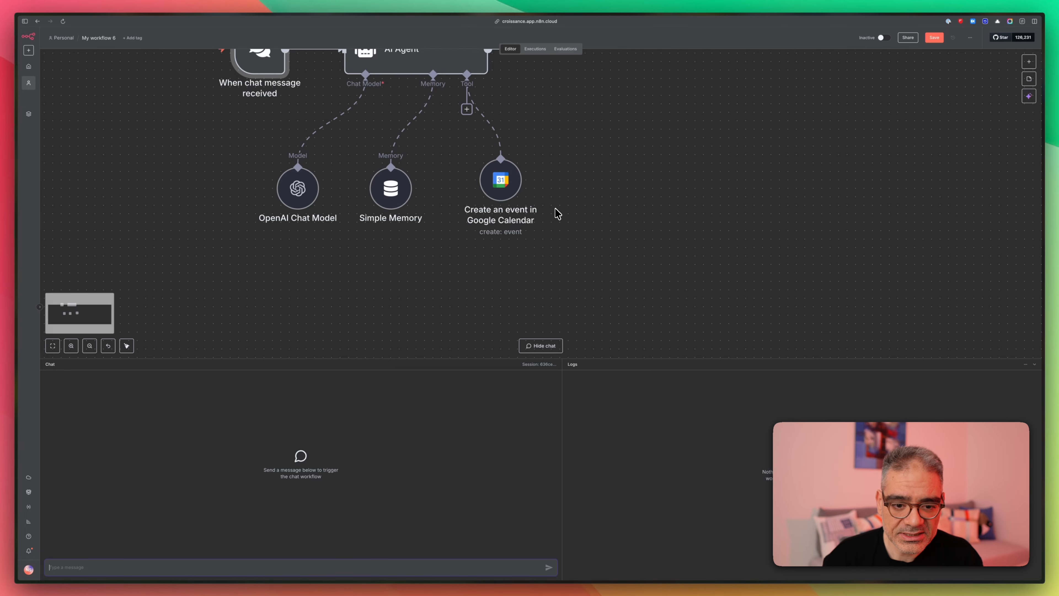
scroll(555, 208, "up", 2)
scroll(560, 219, "down", 10)
scroll(560, 217, "up", 10)
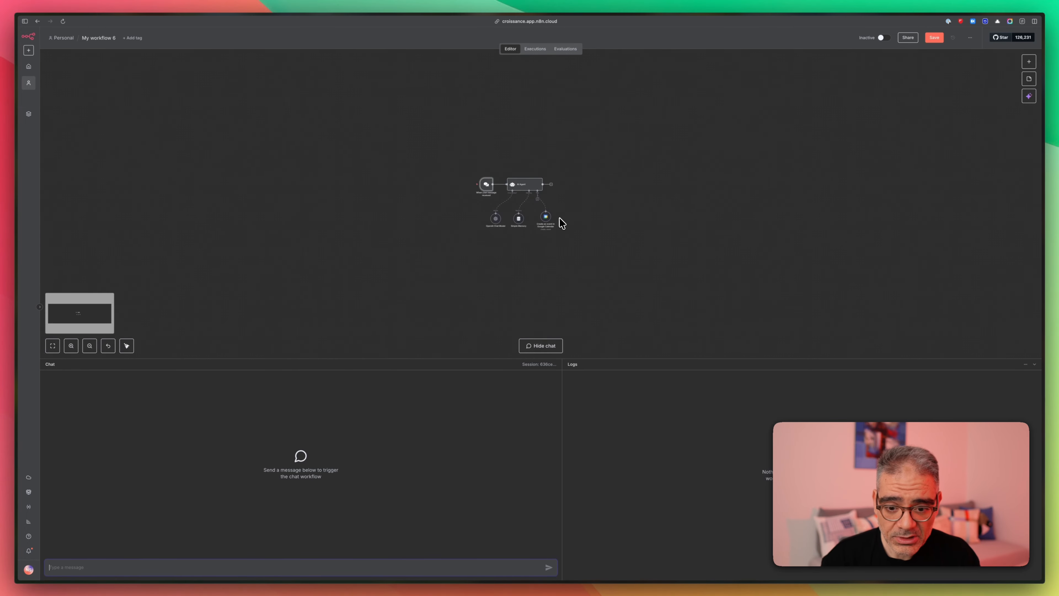
scroll(559, 218, "down", 4)
right_click(560, 181)
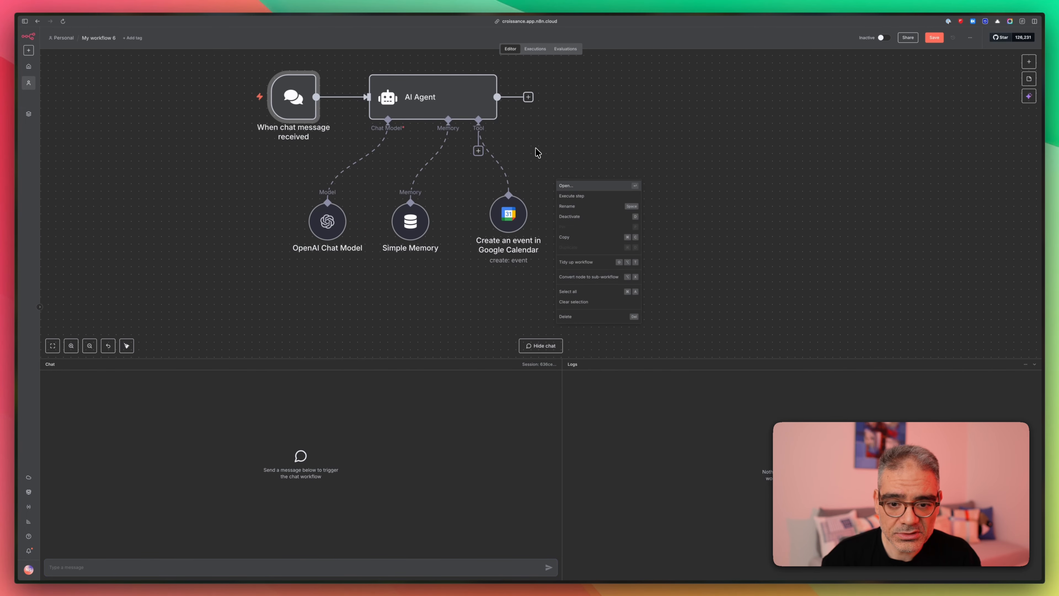
left_click(542, 152)
right_click(567, 169)
left_click(657, 206)
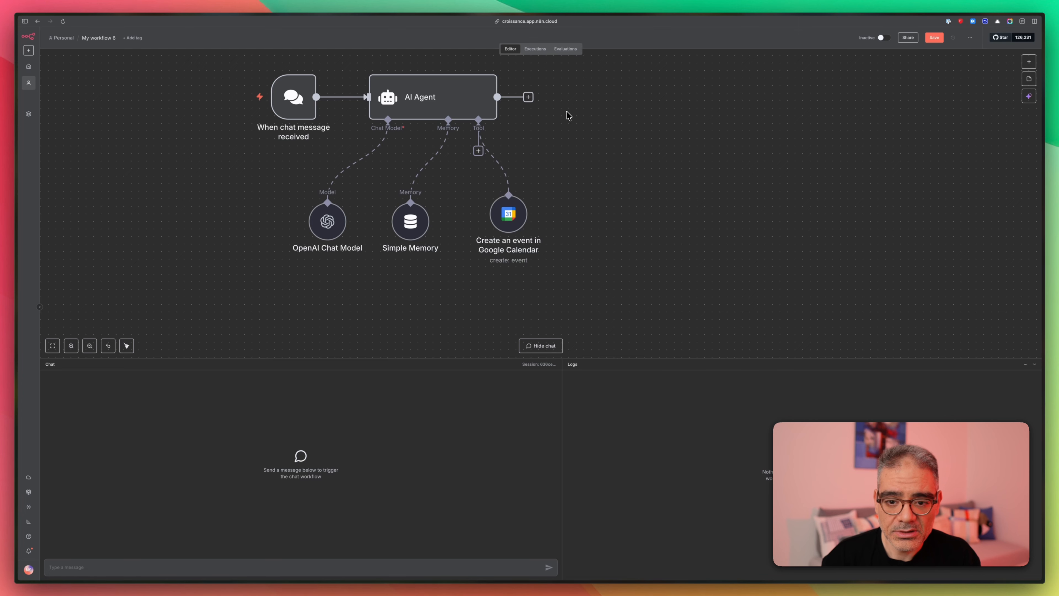
left_click_drag(565, 157, 625, 191)
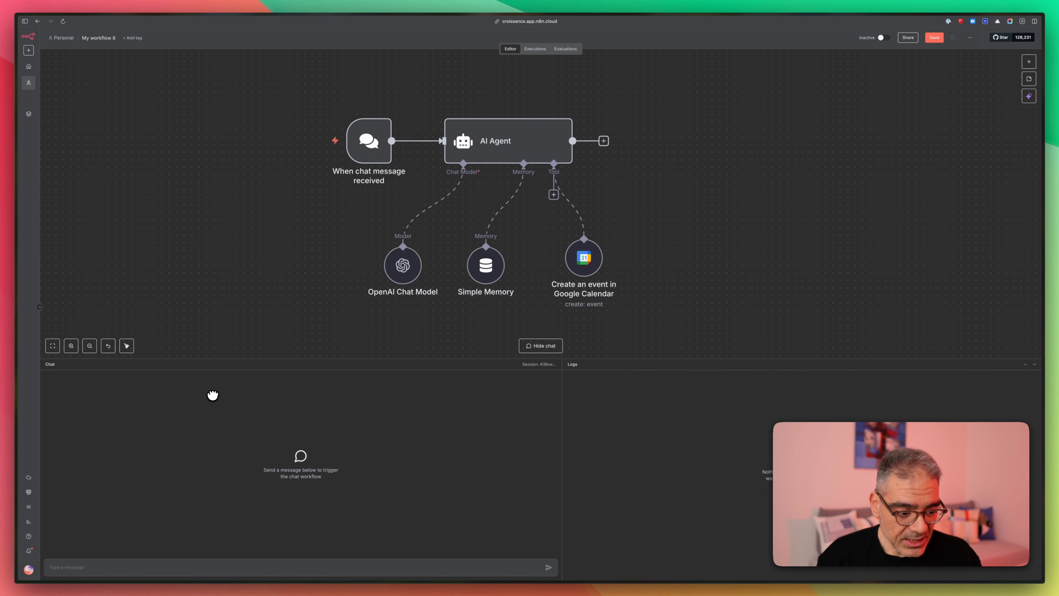
- Ask the agent in French to create an event on 4 August 2025, 15h–16h Paris time
left_click(210, 570)
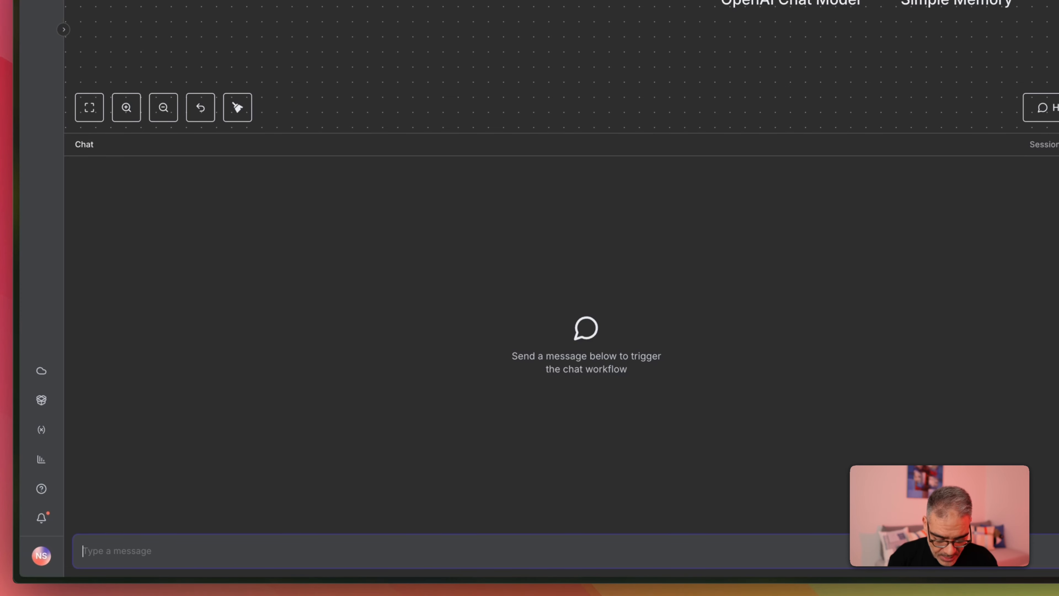
type("est-ce qu")
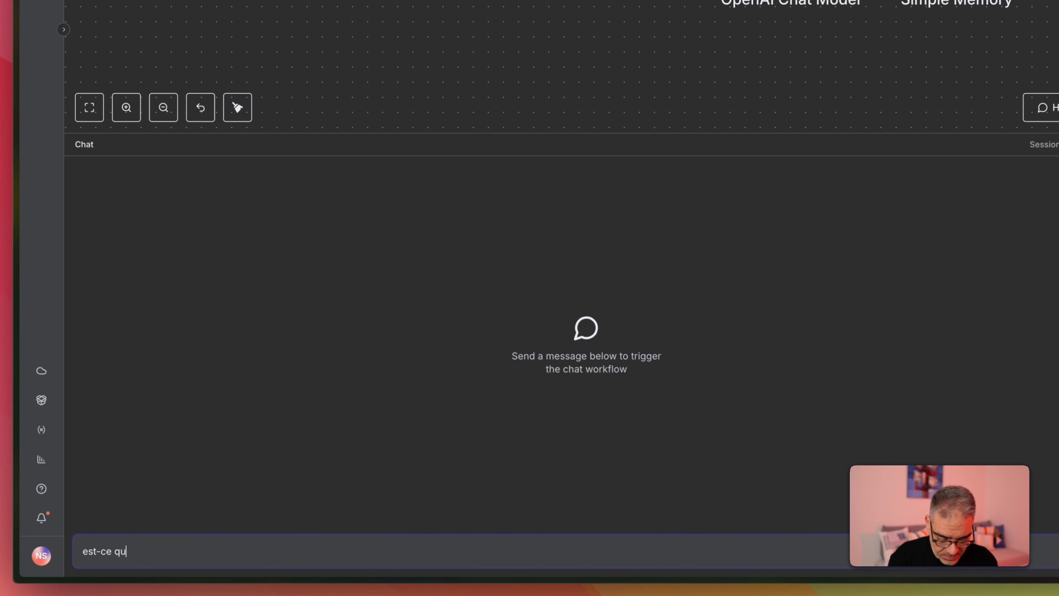
type("e tu peux créer")
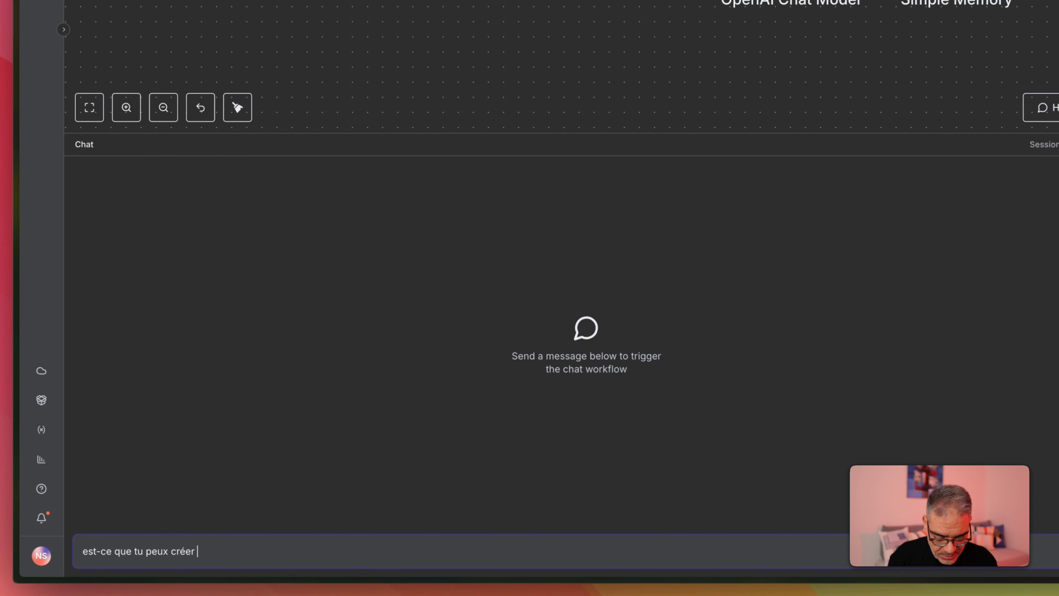
type(" un évenement d")
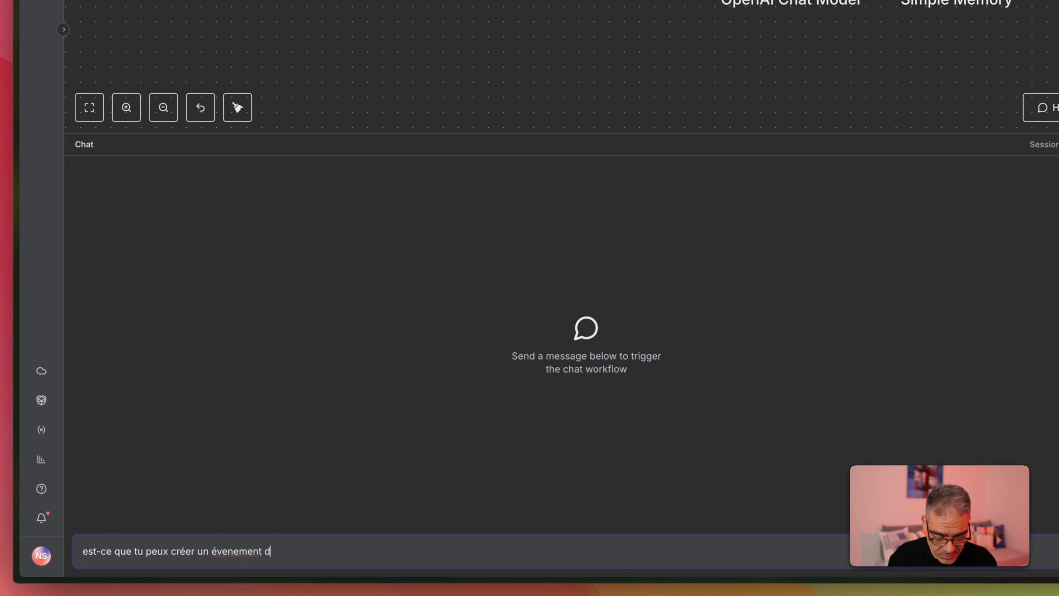
type("ans mon agenda")
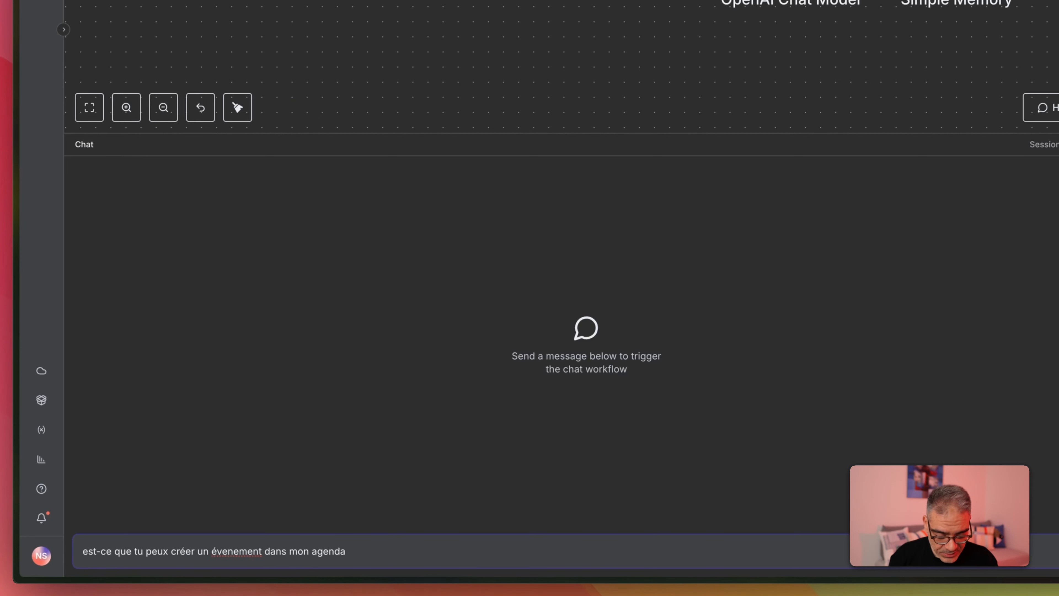
type(" pour le 4 aout")
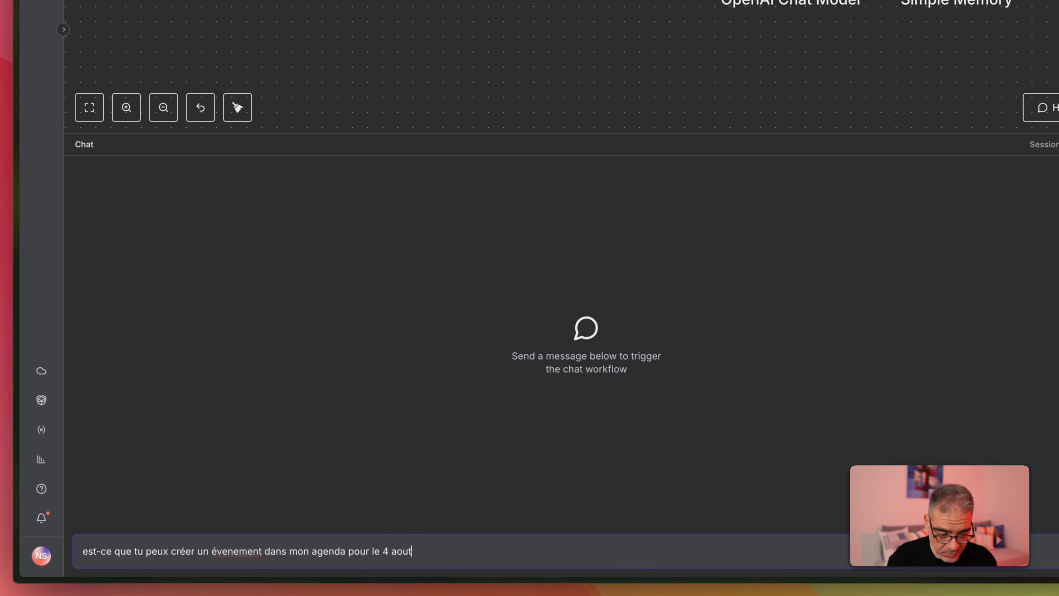
type("  2025")
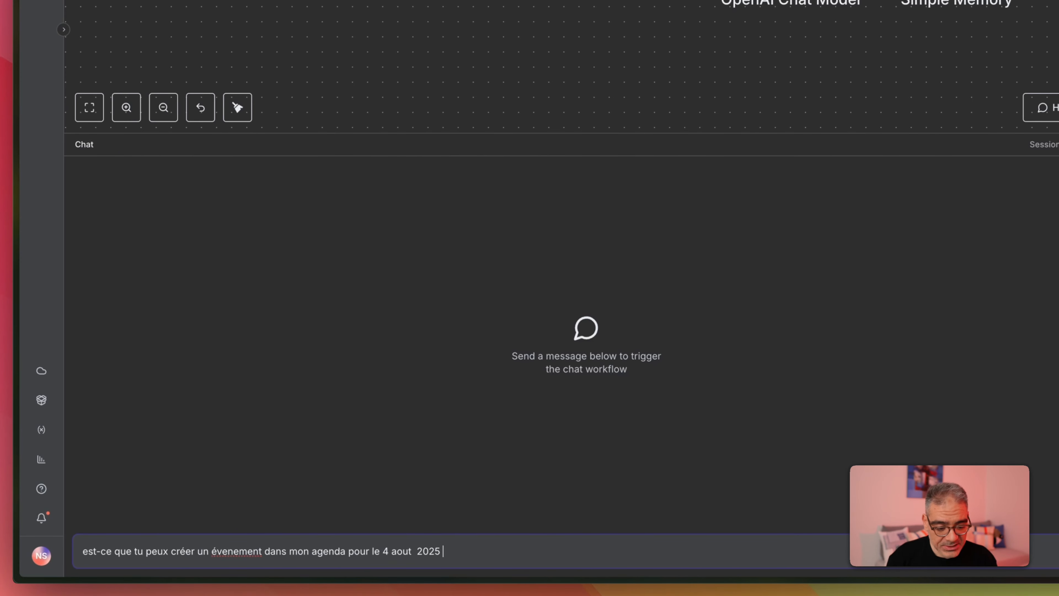
key("Delete")
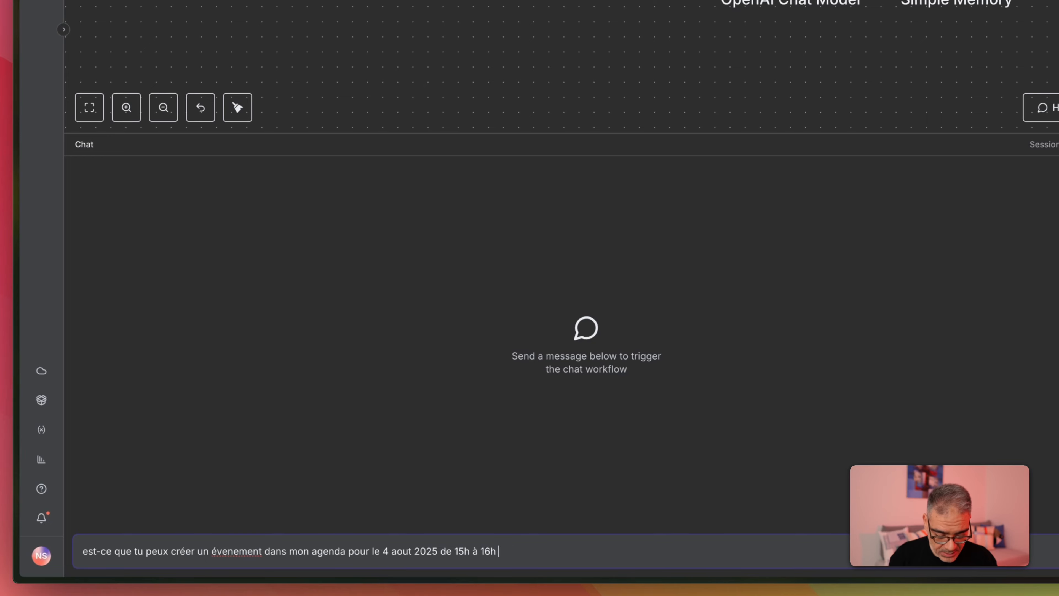
type("heure de paris")
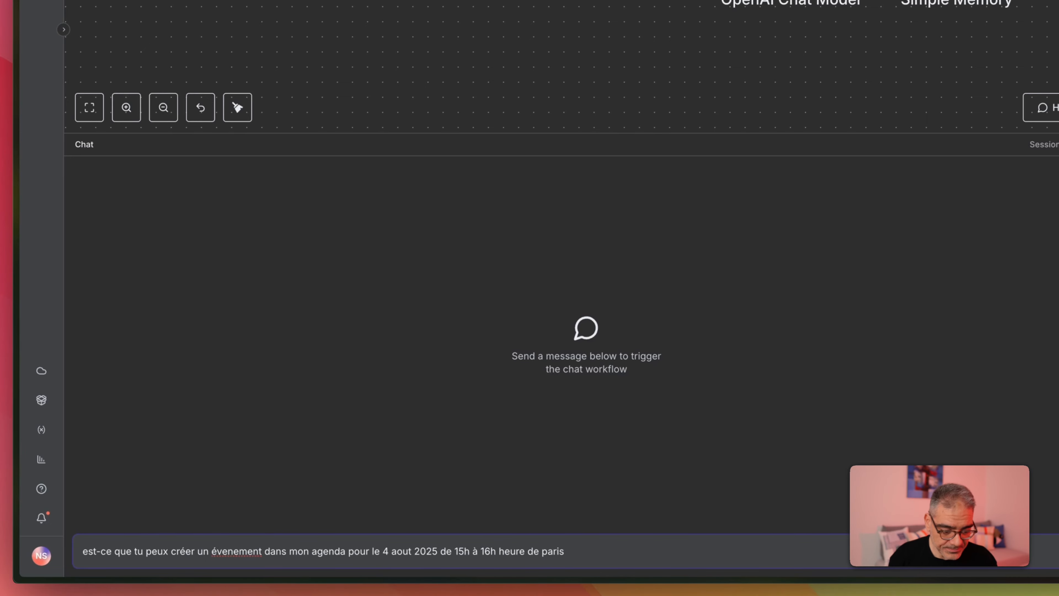
key("Return")
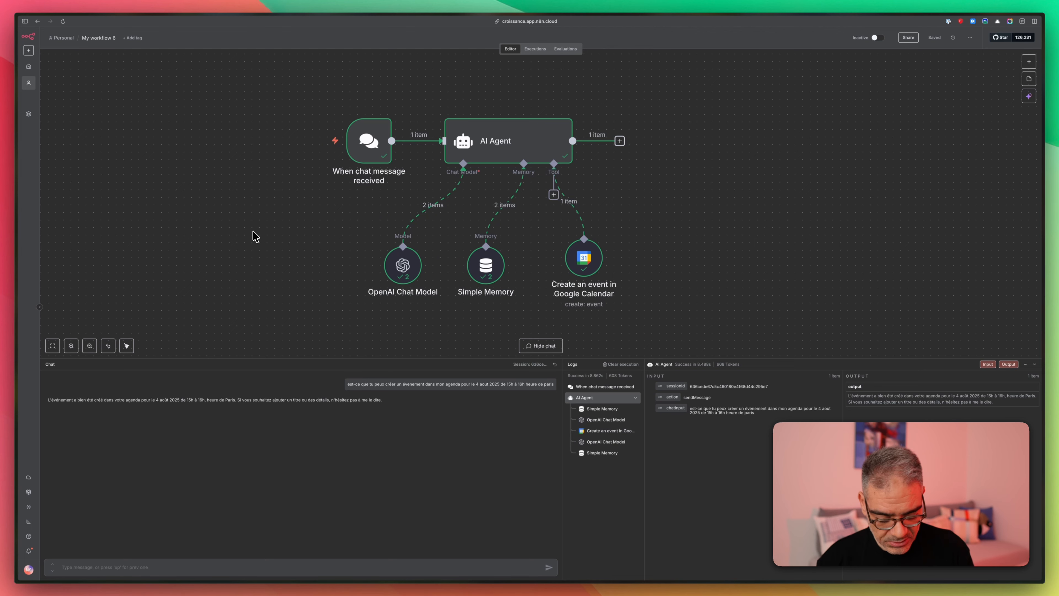
- Open Google Calendar in a new tab and go to 4 August 2025
key("super+t")
type("calendar.google.com/calendar/u/0/r/week/2025/6/9")
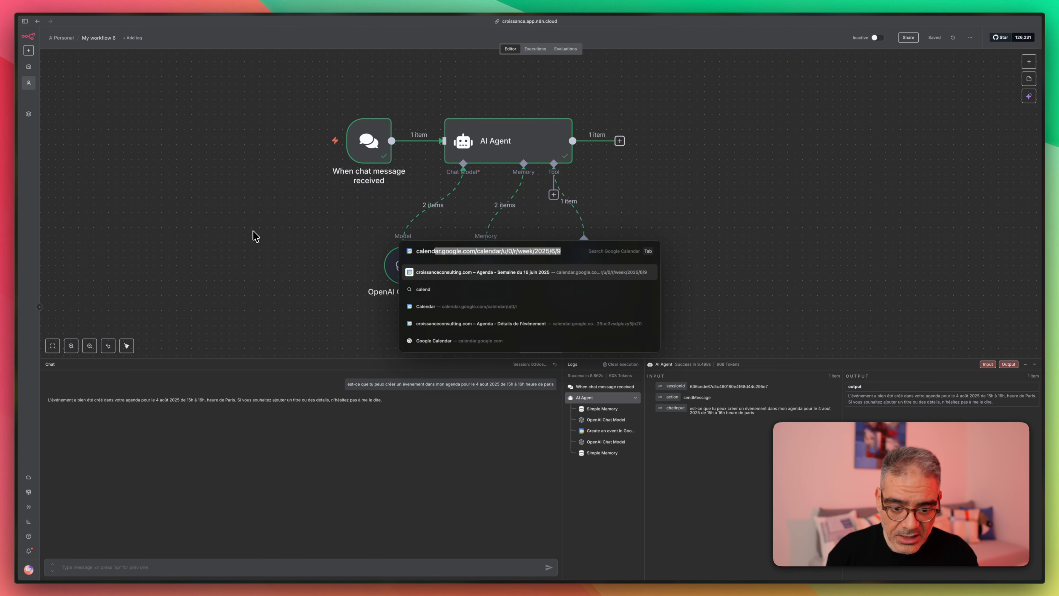
key("Right")
key("BackSpace")
key("BackSpace")
key("BackSpace")
key("BackSpace")
key("BackSpace")
key("BackSpace")
key("BackSpace")
key("BackSpace")
key("BackSpace")
key("BackSpace")
key("BackSpace")
key("BackSpace")
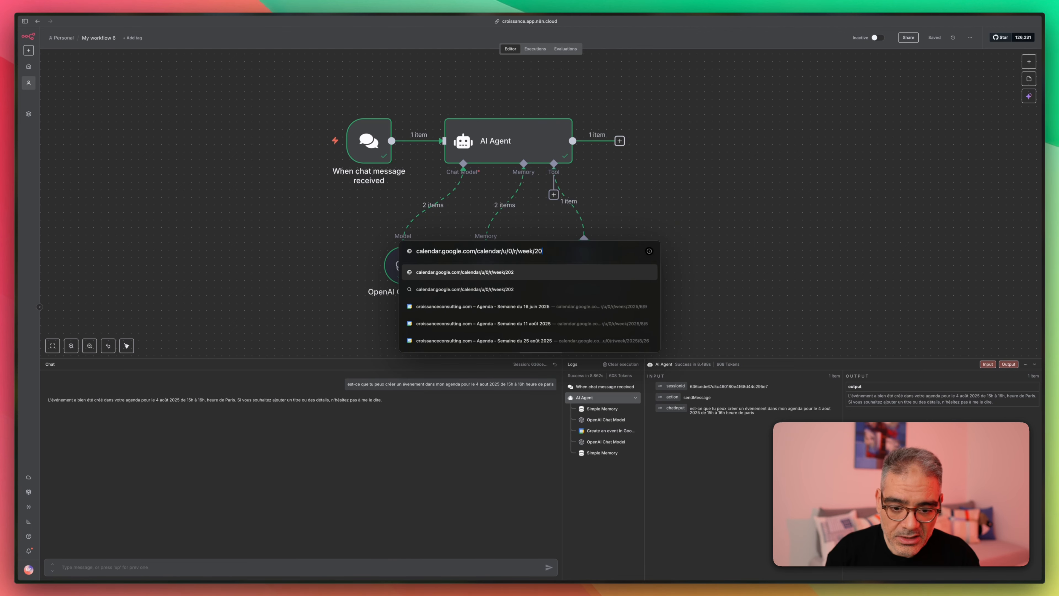
key("Return")
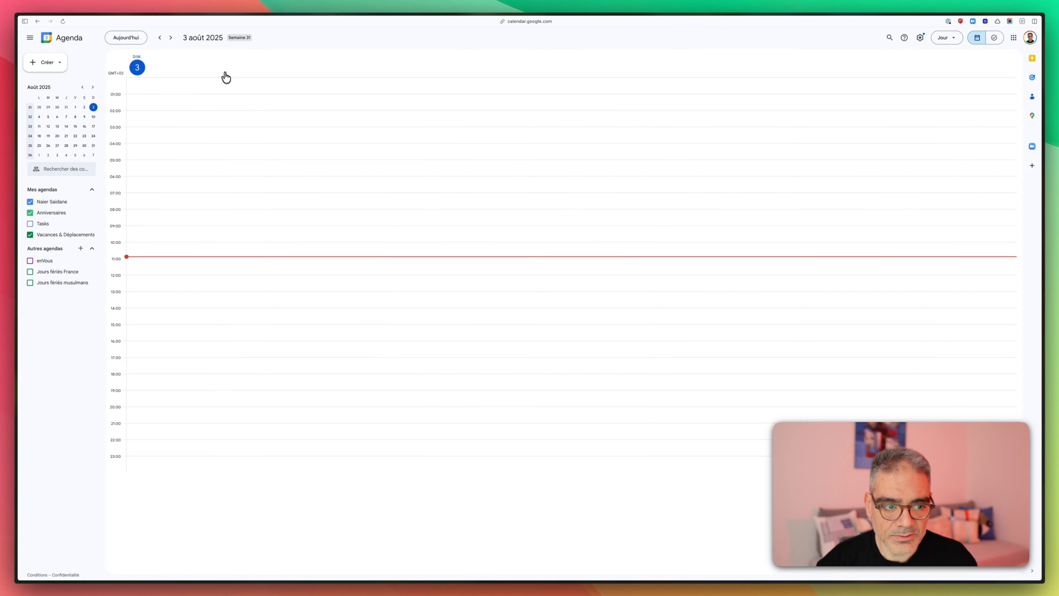
left_click(172, 38)
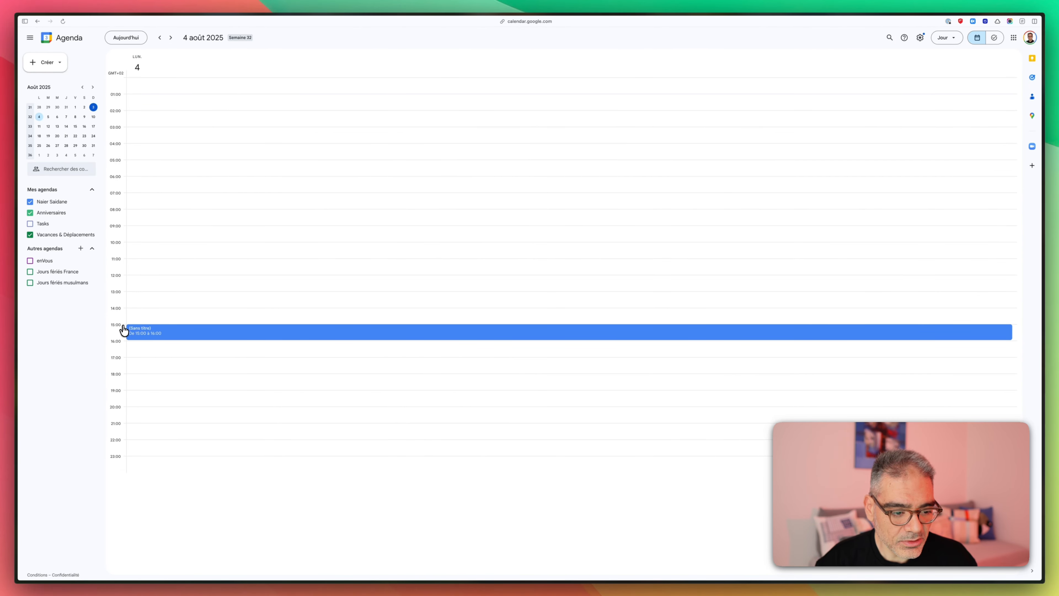
- Open the untitled 15:00–16:00 event's edit page, then switch back to the n8n workflow
left_click(179, 336)
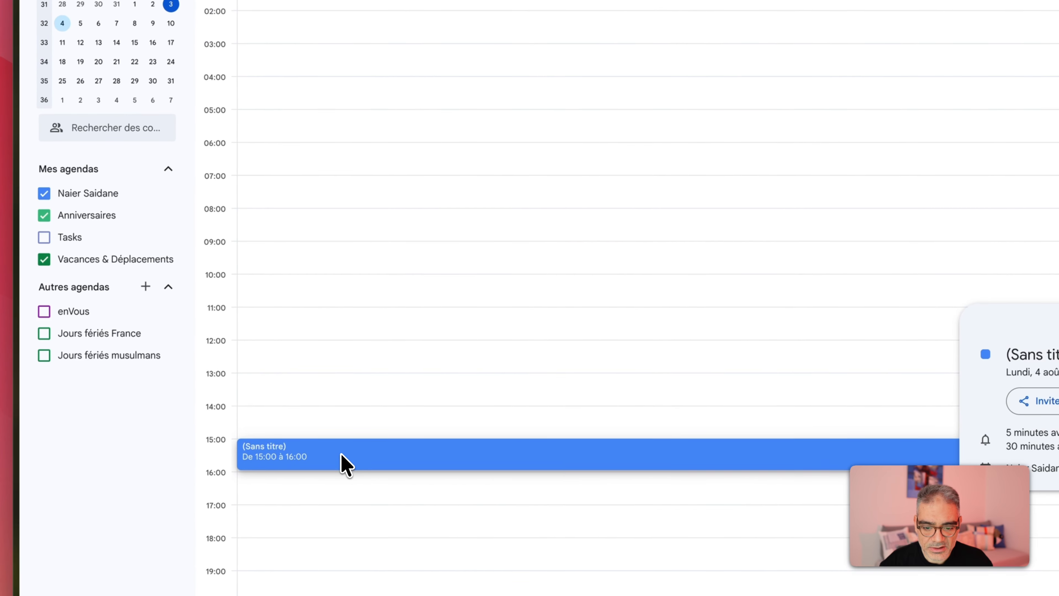
double_click(341, 456)
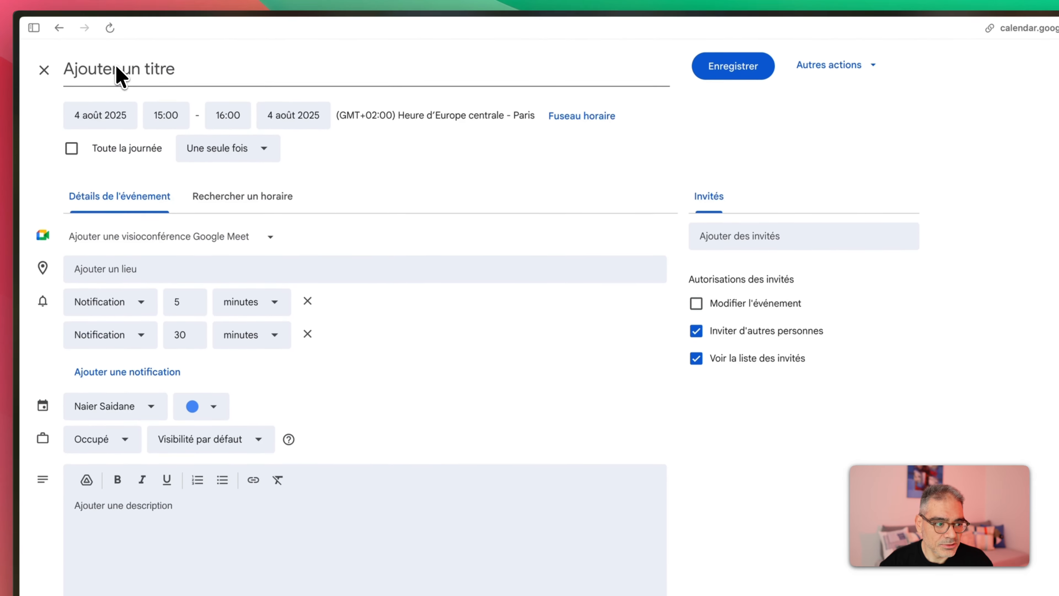
mouse_move(12, 364)
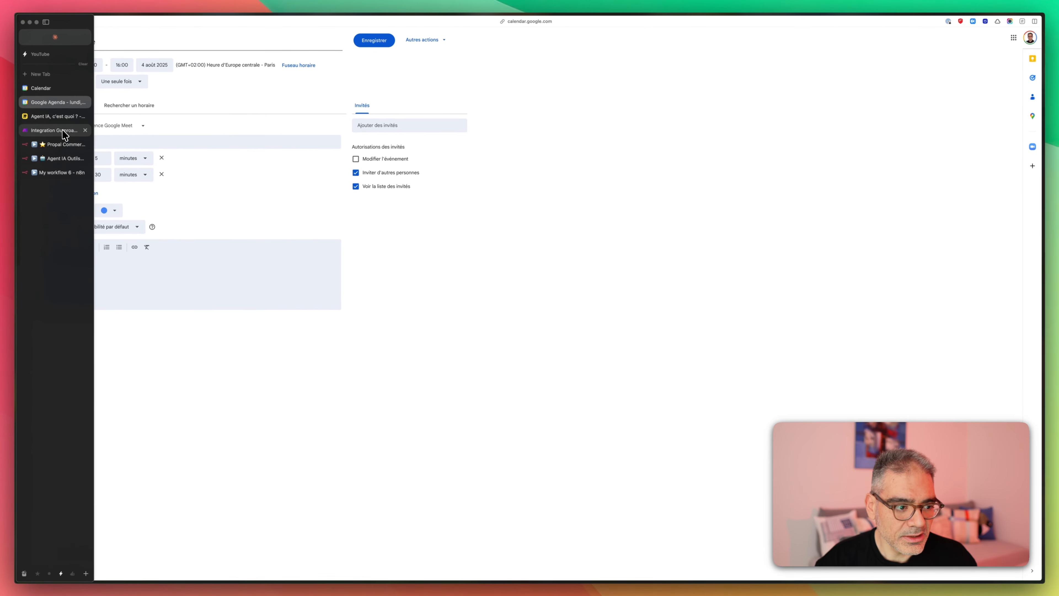
left_click(57, 173)
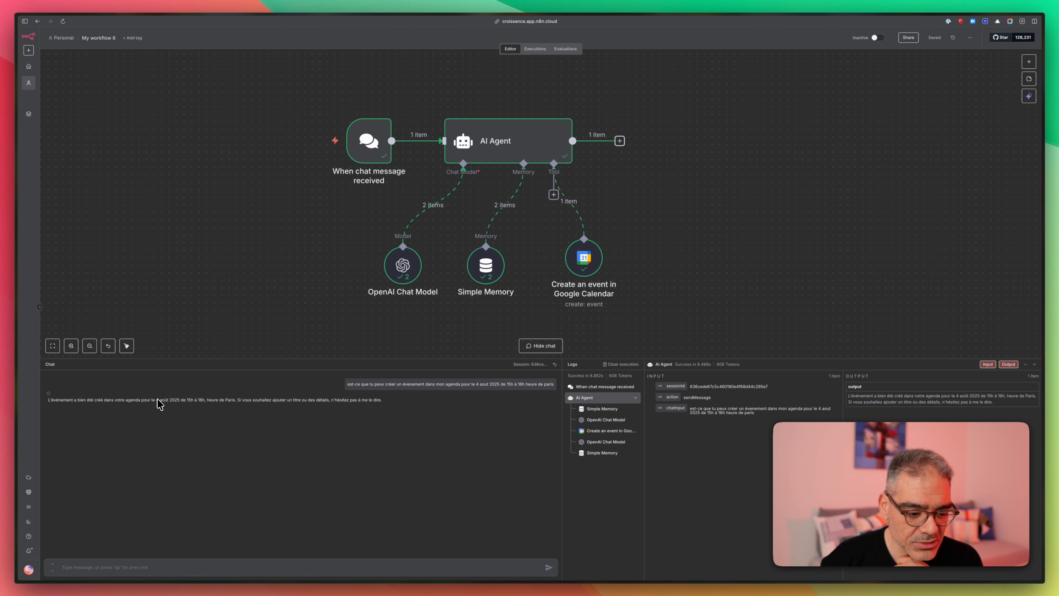
left_click_drag(157, 400, 205, 400)
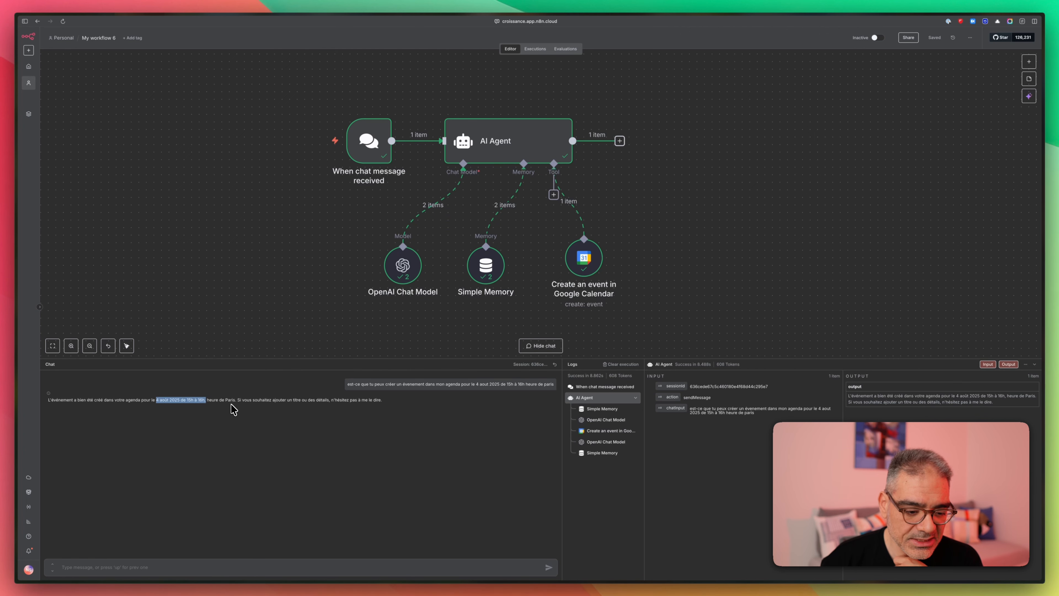
left_click_drag(236, 403, 166, 402)
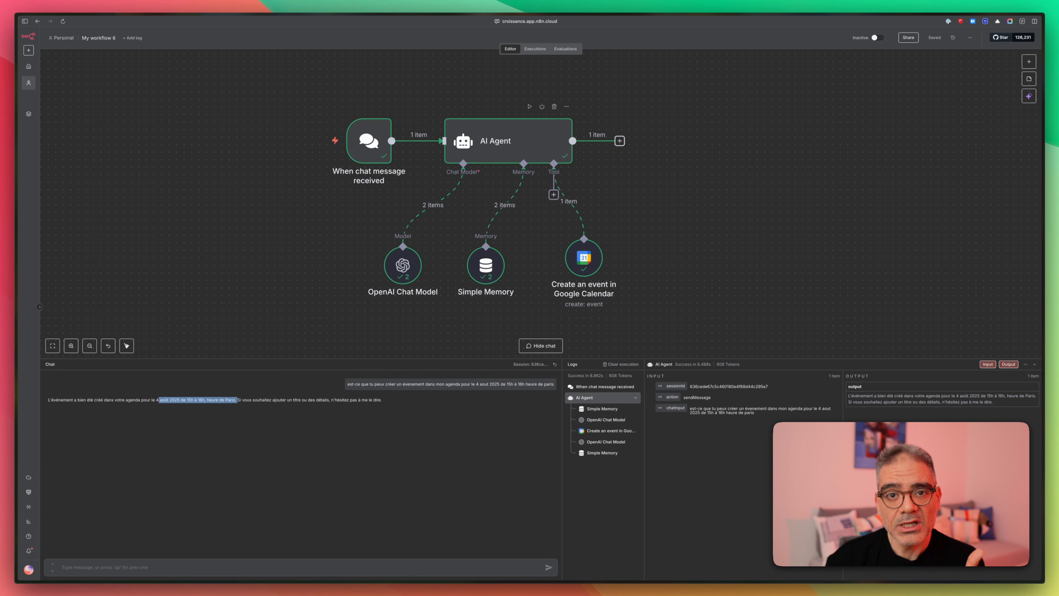
- Add a System Message option to the AI Agent, replacing the default text with 'aujourd'hui'
double_click(515, 142)
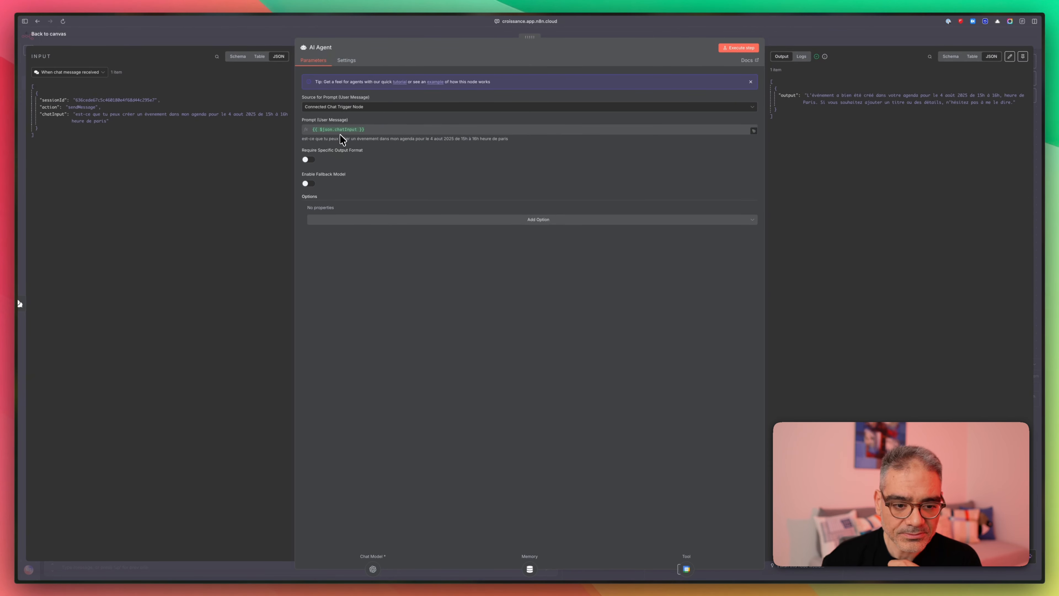
left_click(525, 220)
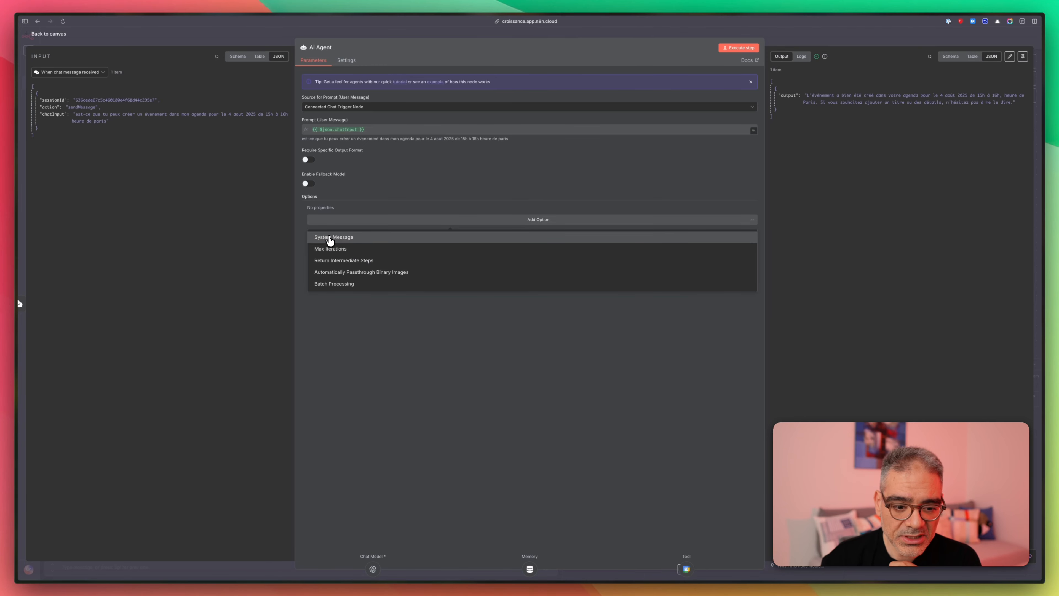
left_click(331, 237)
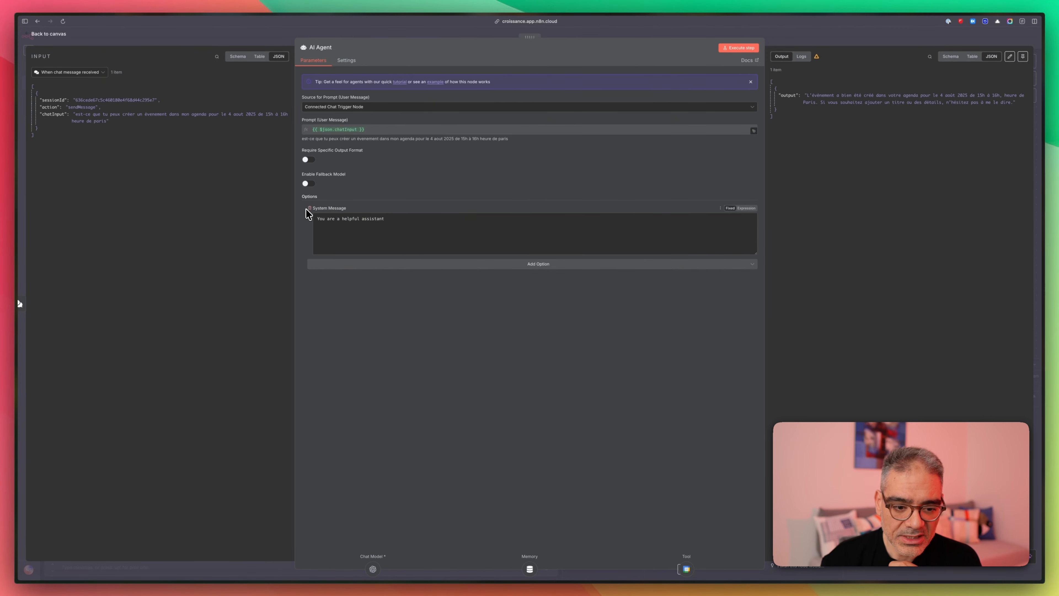
left_click(340, 218)
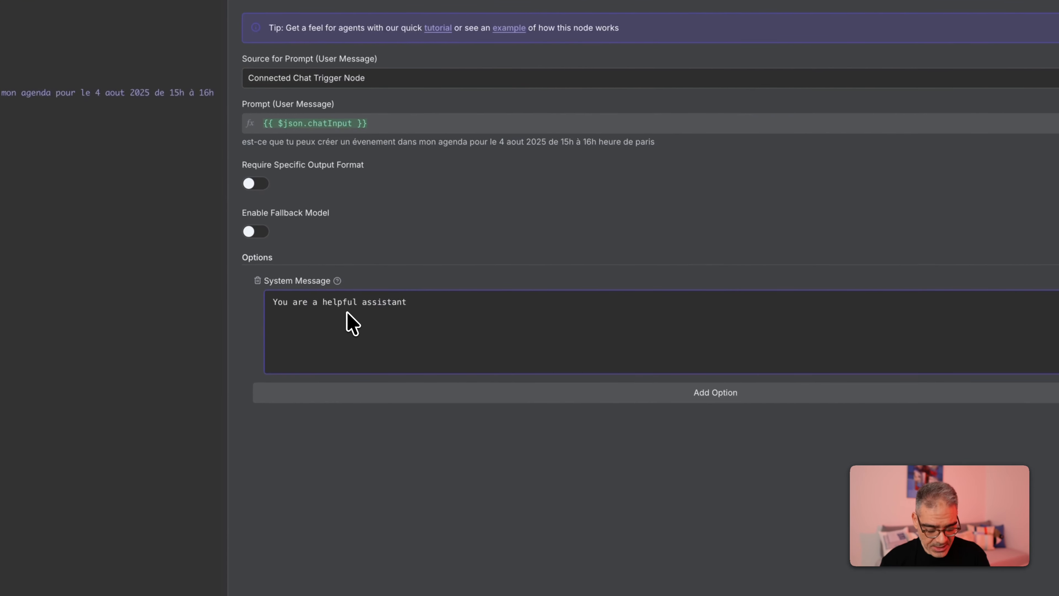
key("ctrl+a")
type("aujo")
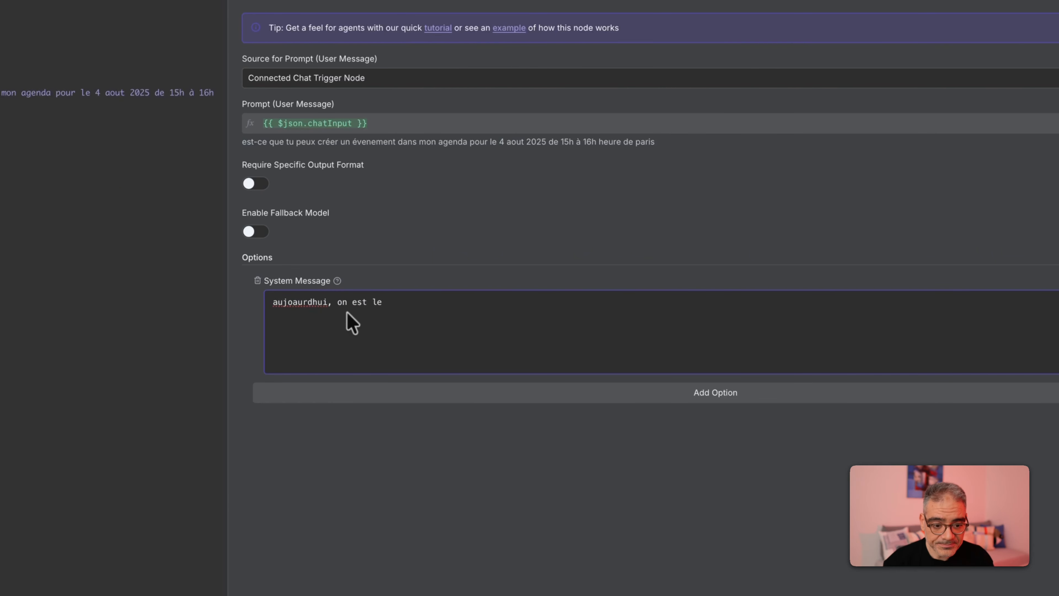
right_click(294, 303)
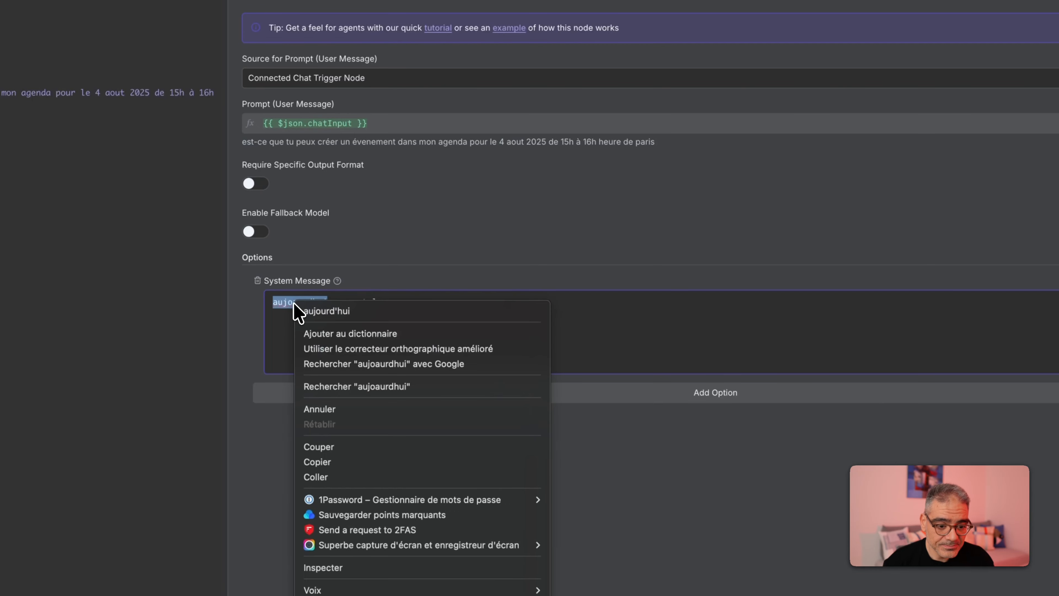
left_click(327, 312)
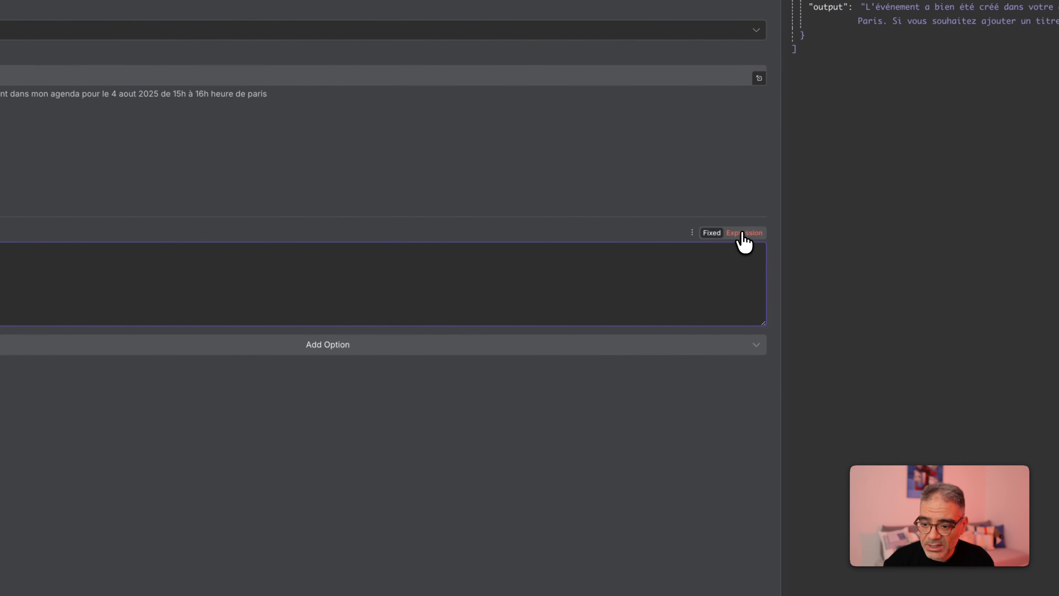
- Turn the system message into an expression ending with today's date {{ $now.format('yyyy-MM-dd') }}
left_click(742, 235)
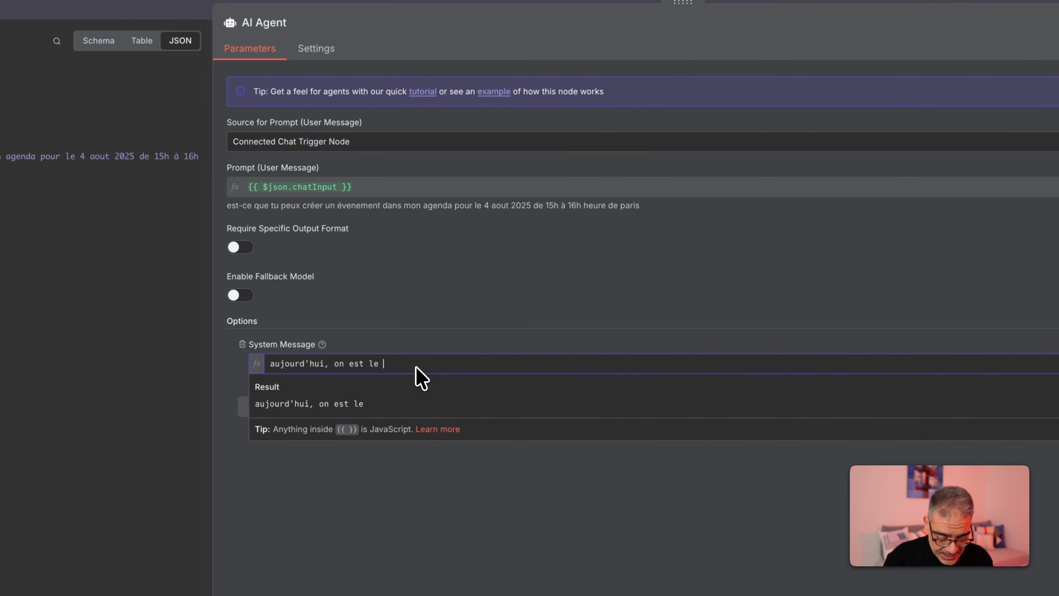
type("{ ")
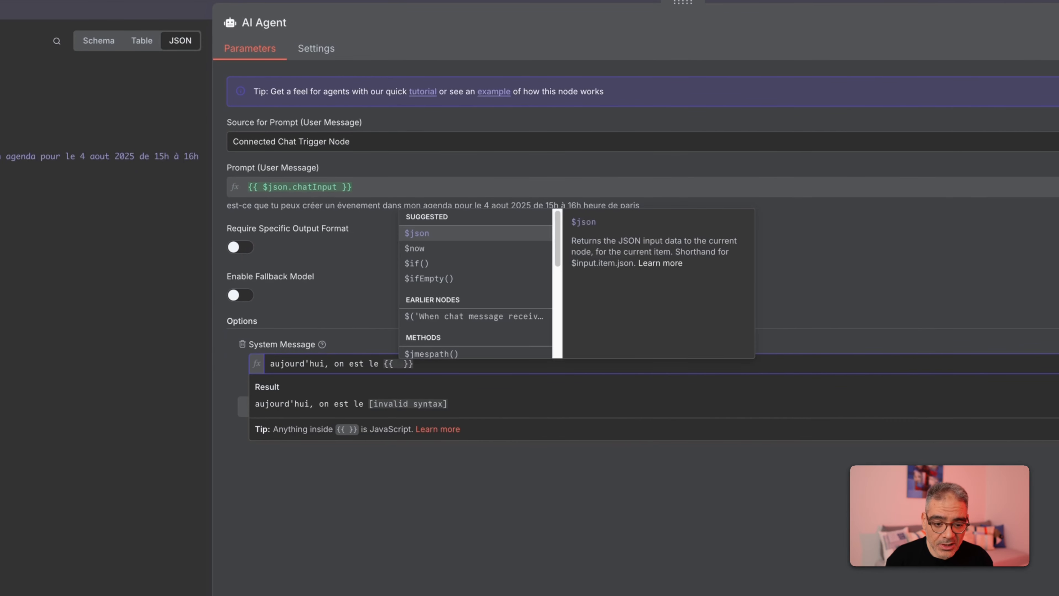
type("$")
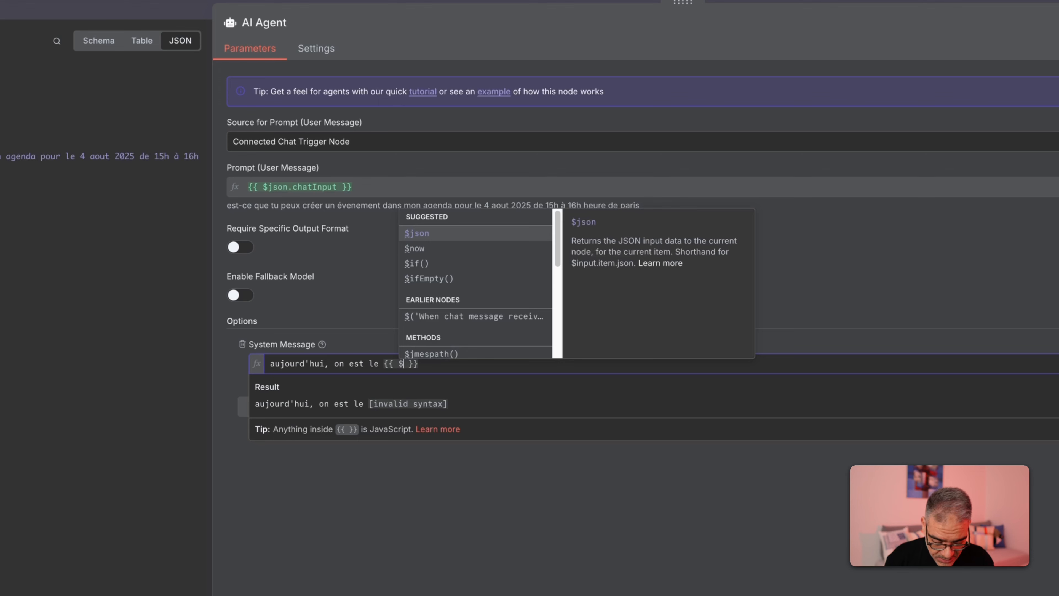
type("now")
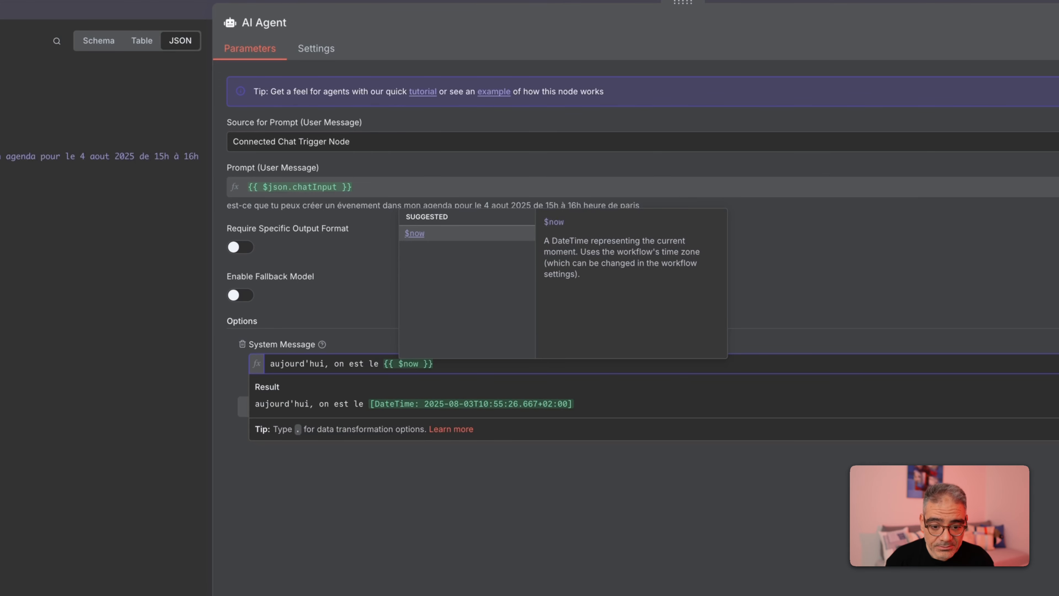
key("Right")
key("Right")
key("Right")
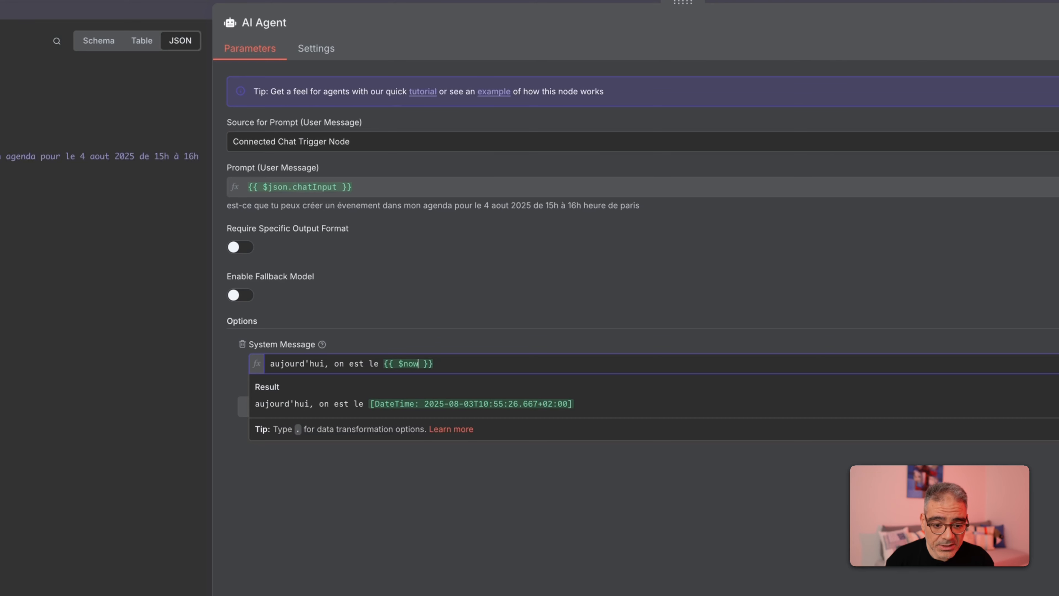
type(".")
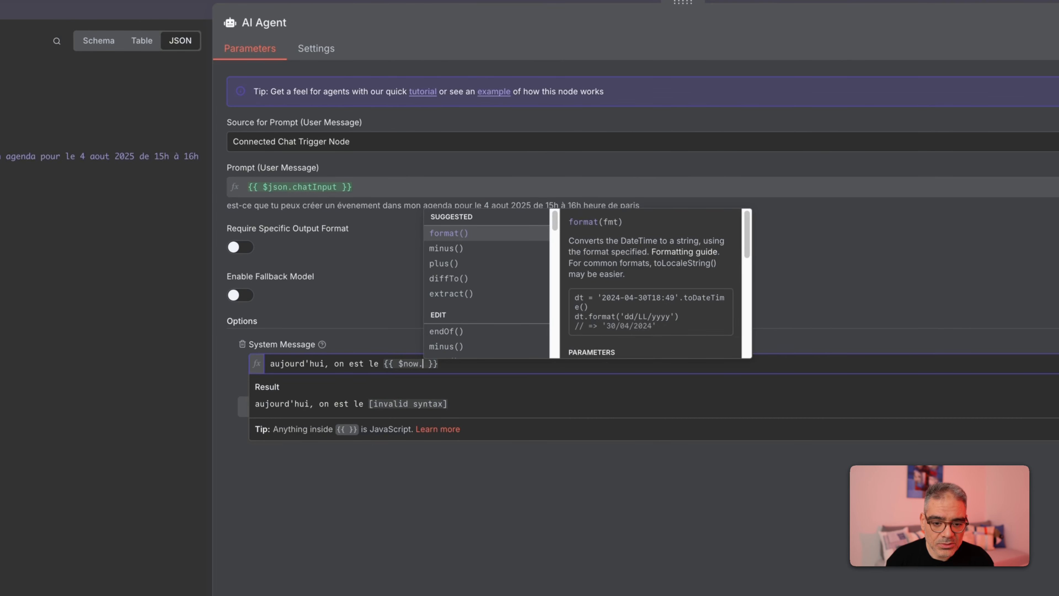
scroll(474, 316, "down", 5)
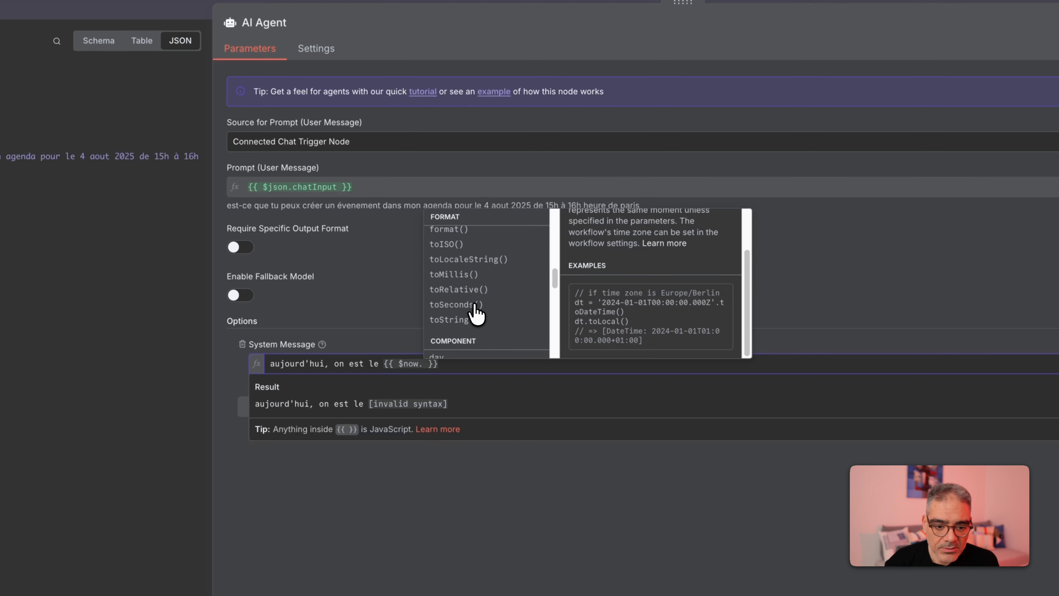
left_click(467, 238)
left_click(547, 366)
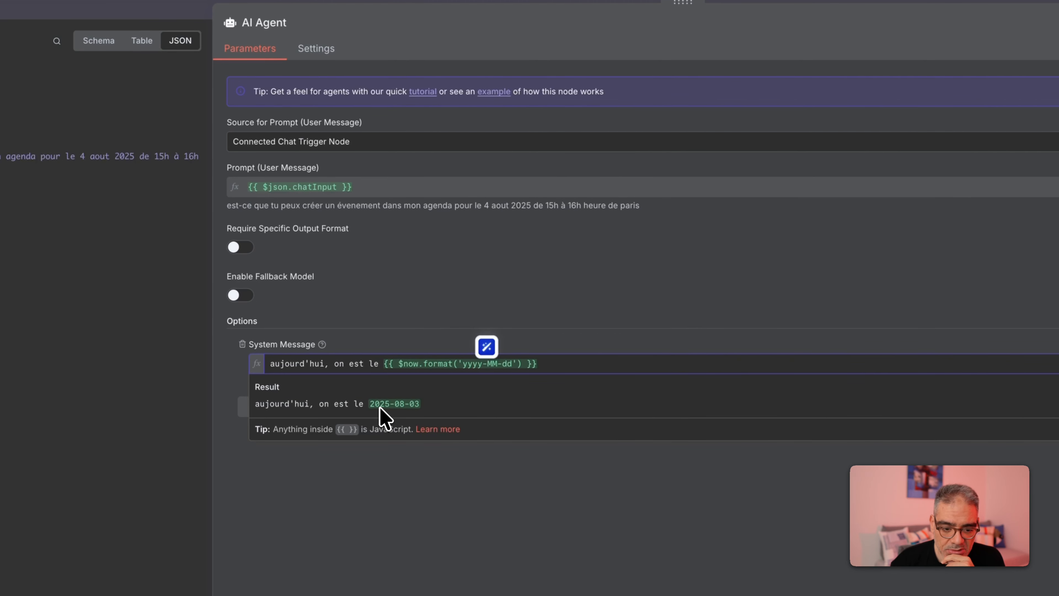
- Capitalize 'Aujourd'hui' and add the line 'Je suis en Fuseau horaire Europe/Paris'
key("Return")
key("Return")
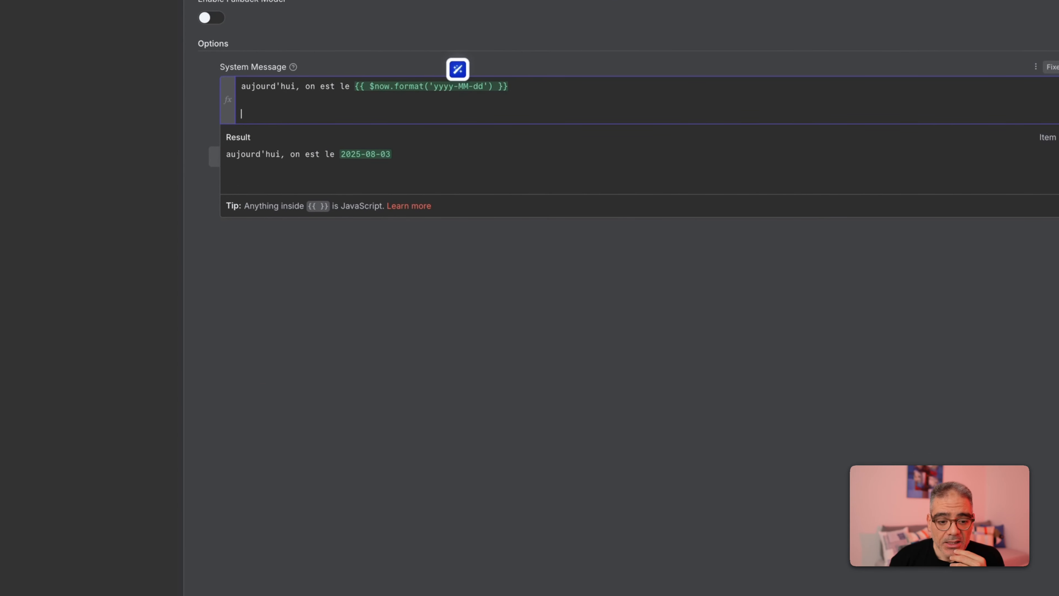
key("BackSpace")
type("A")
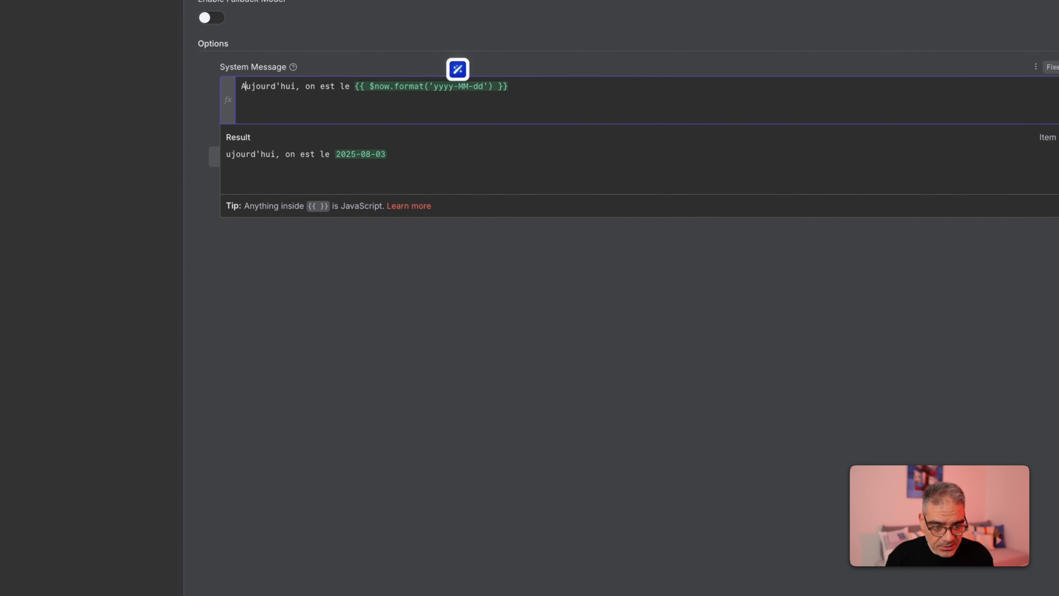
key("Down")
key("Down")
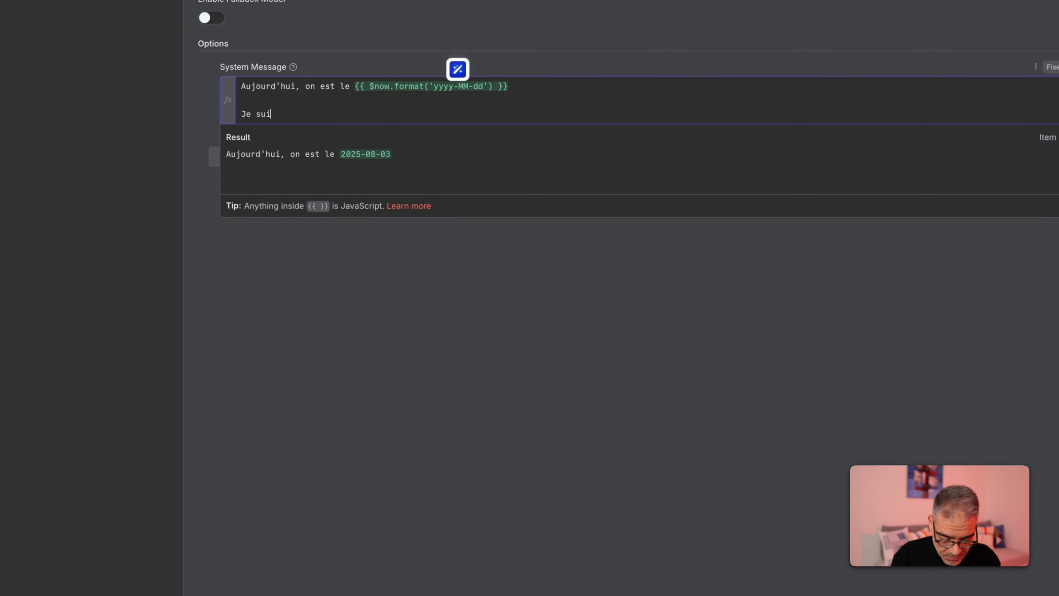
type("Je suis en ")
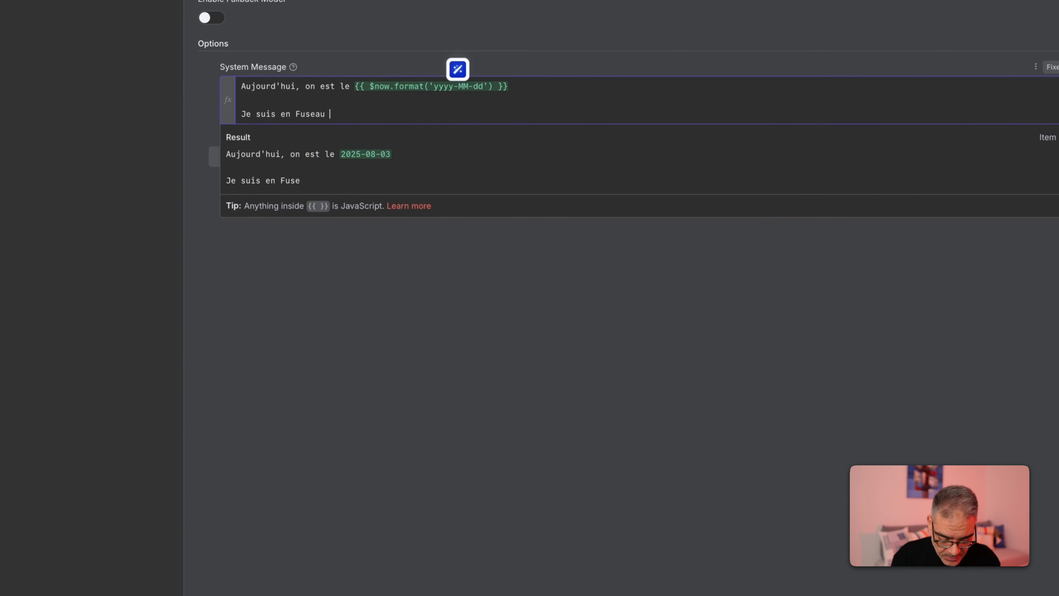
type("Fuseau horaire Euro")
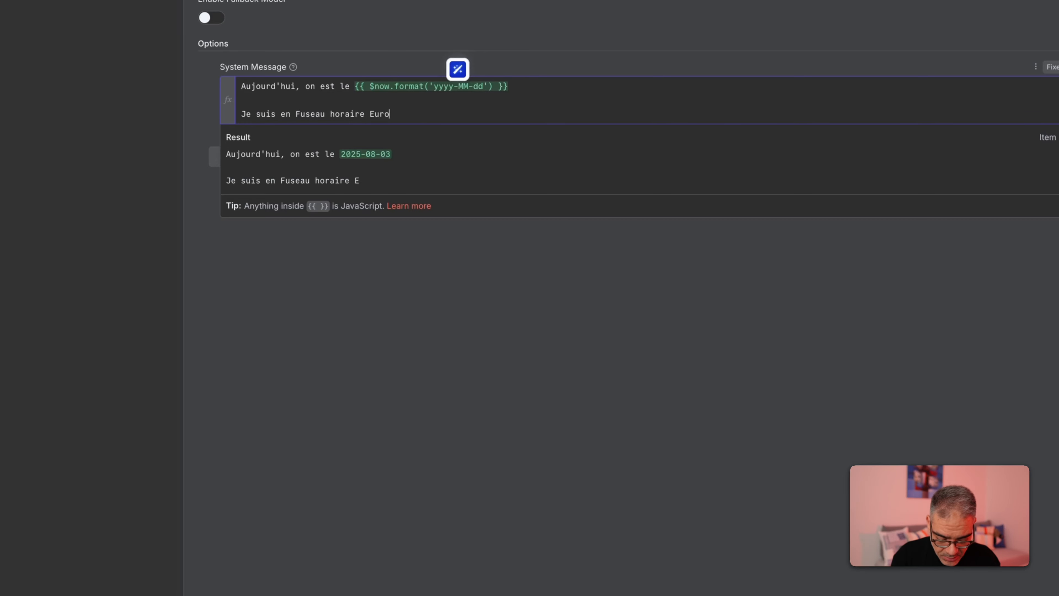
type("pe/Paris")
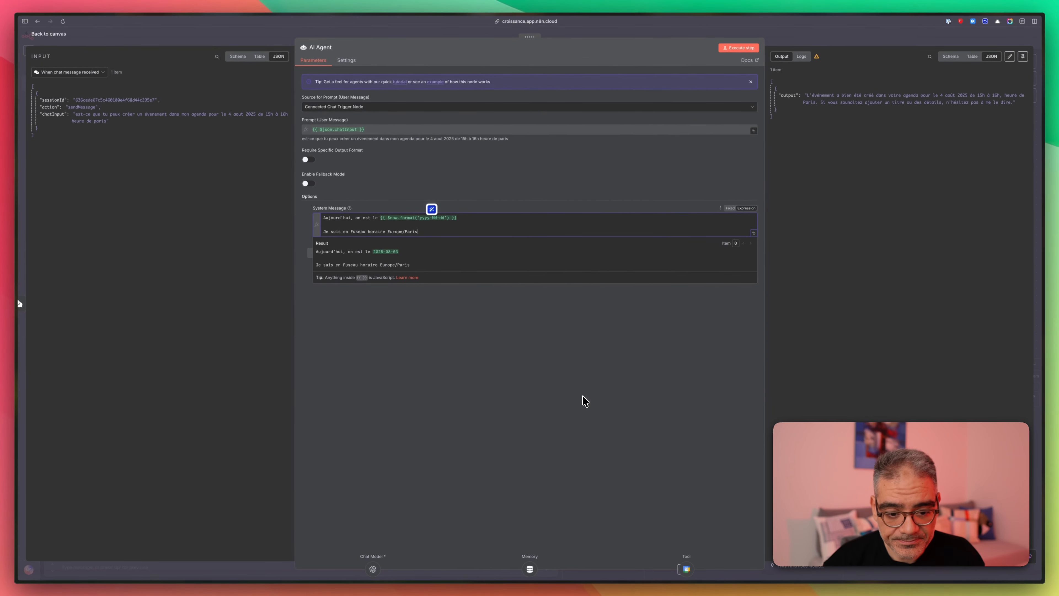
left_click(640, 322)
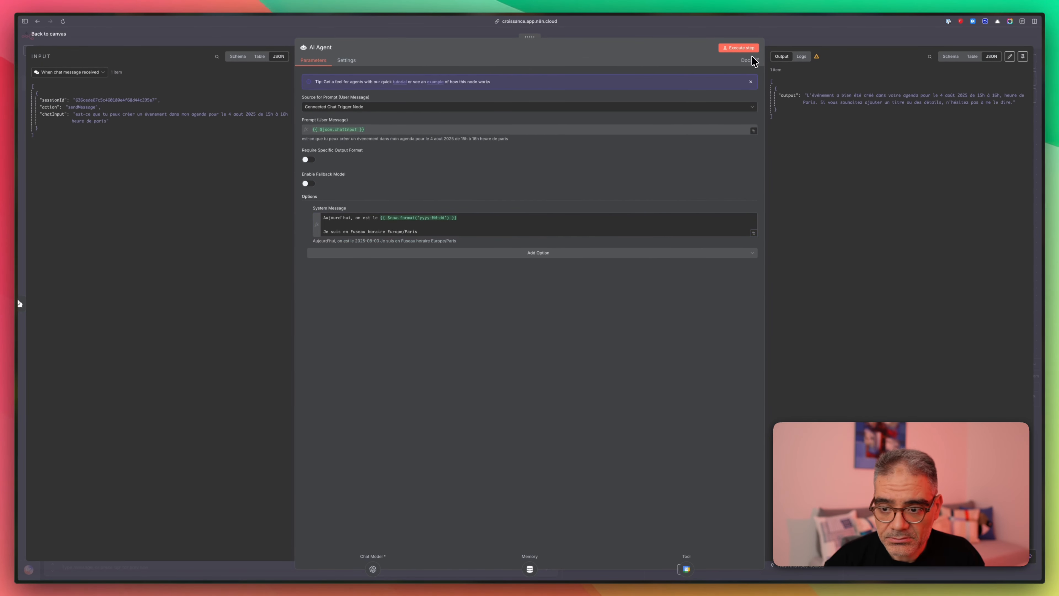
left_click(788, 36)
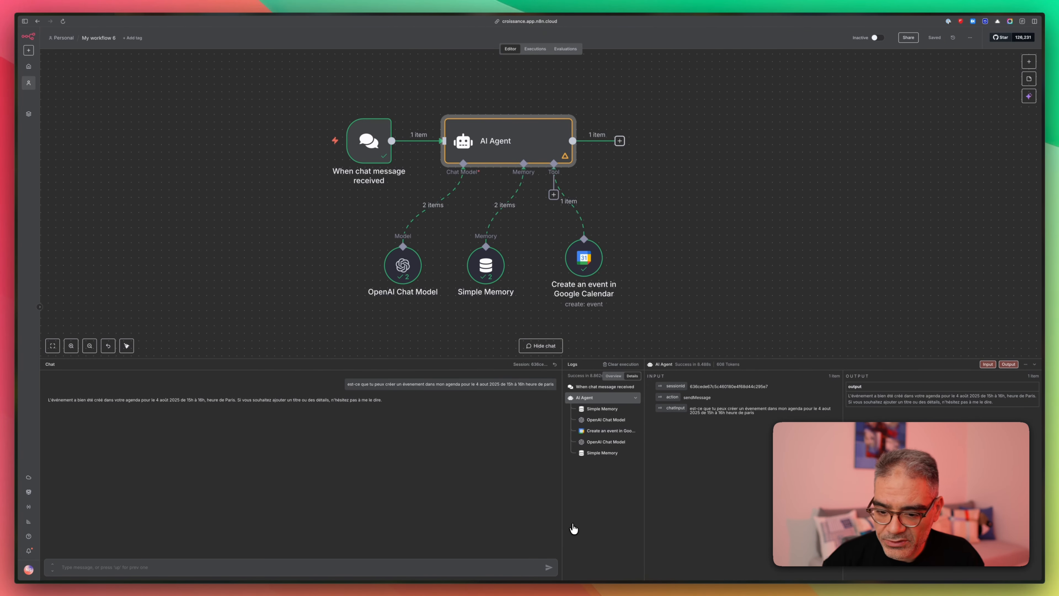
- Ask the agent in chat to create a 'montage vidéo' event tomorrow from 10h to 11h
left_click(372, 569)
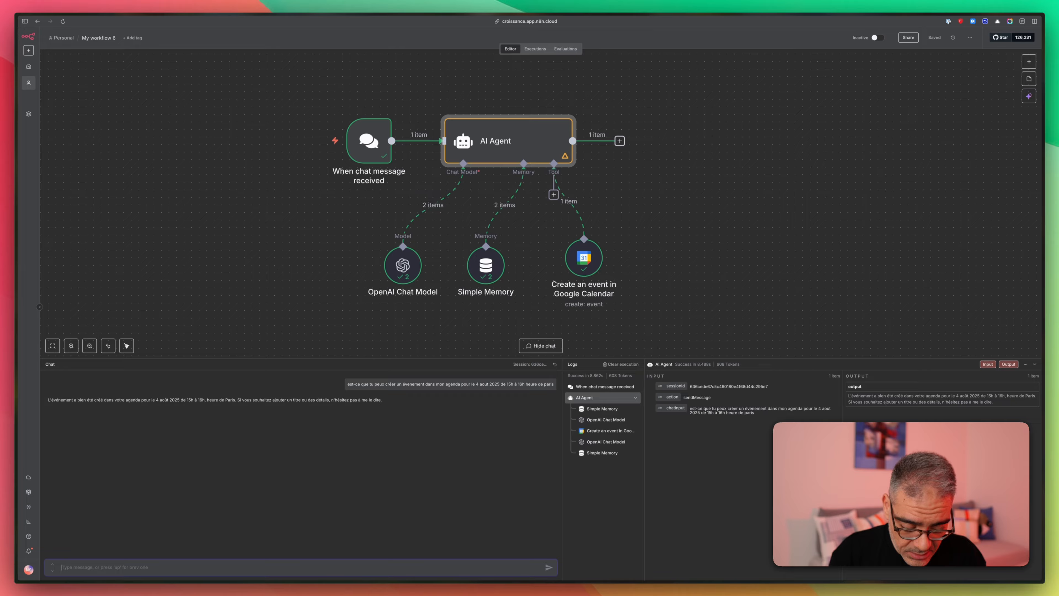
type("créer moi")
type(" un ")
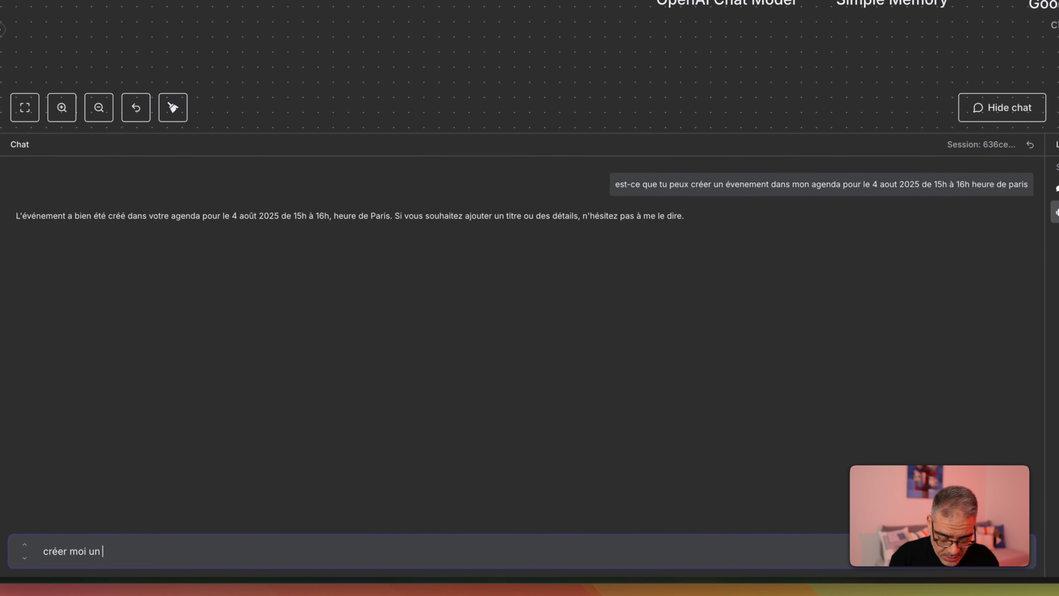
type("evenement pour demain de 101h à 11h et nomme le")
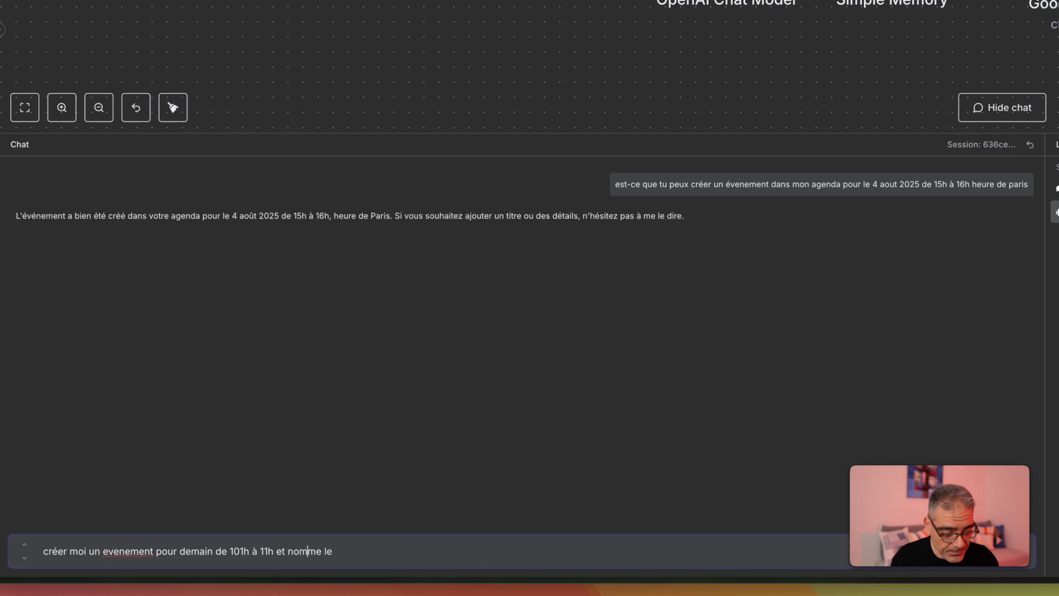
key("Left")
key("Left")
key("BackSpace")
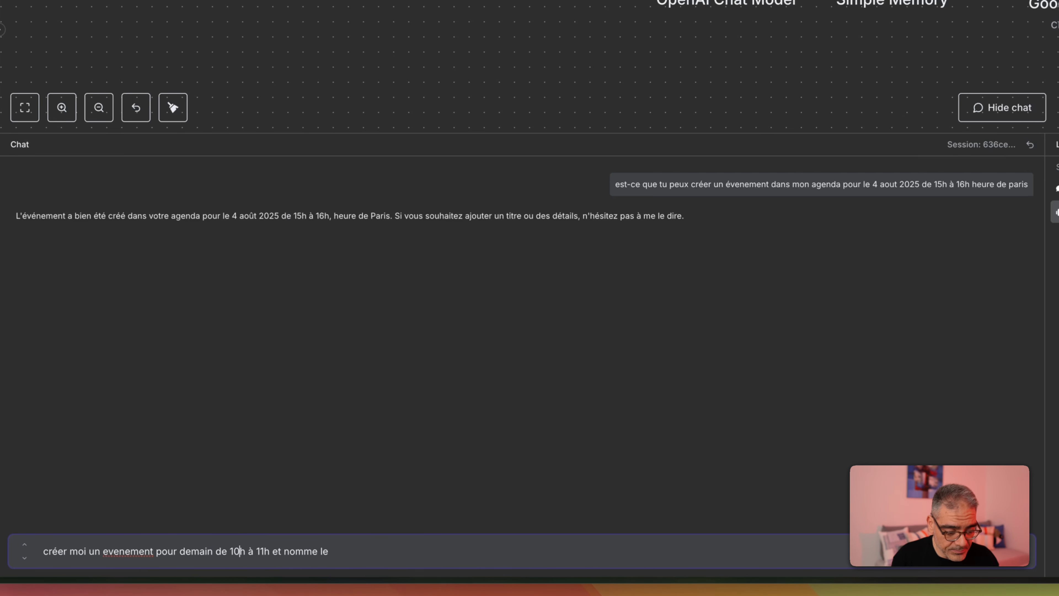
type("appe")
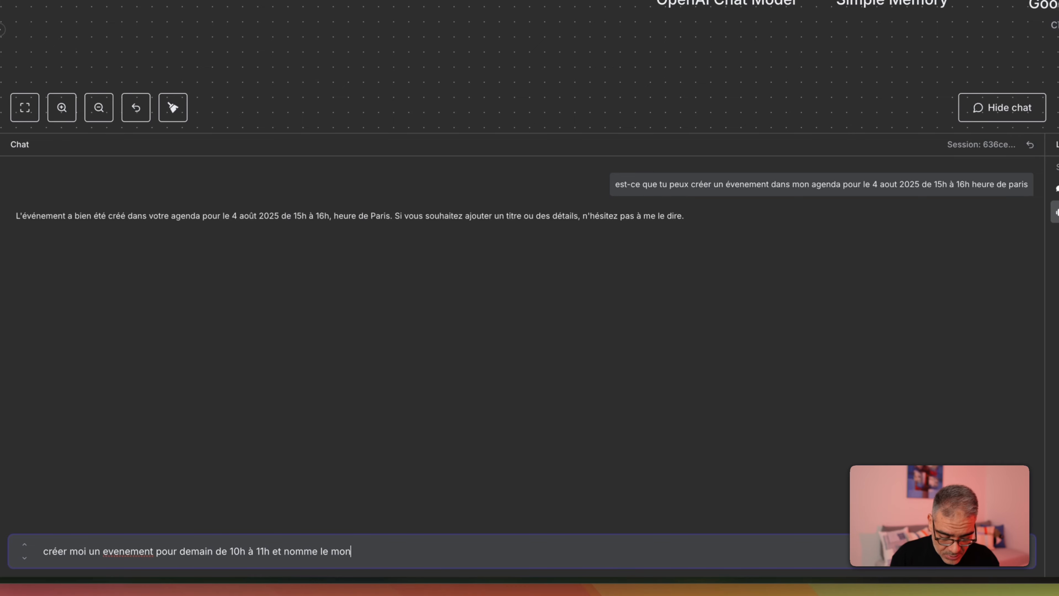
type("tage vidéo")
key("Return")
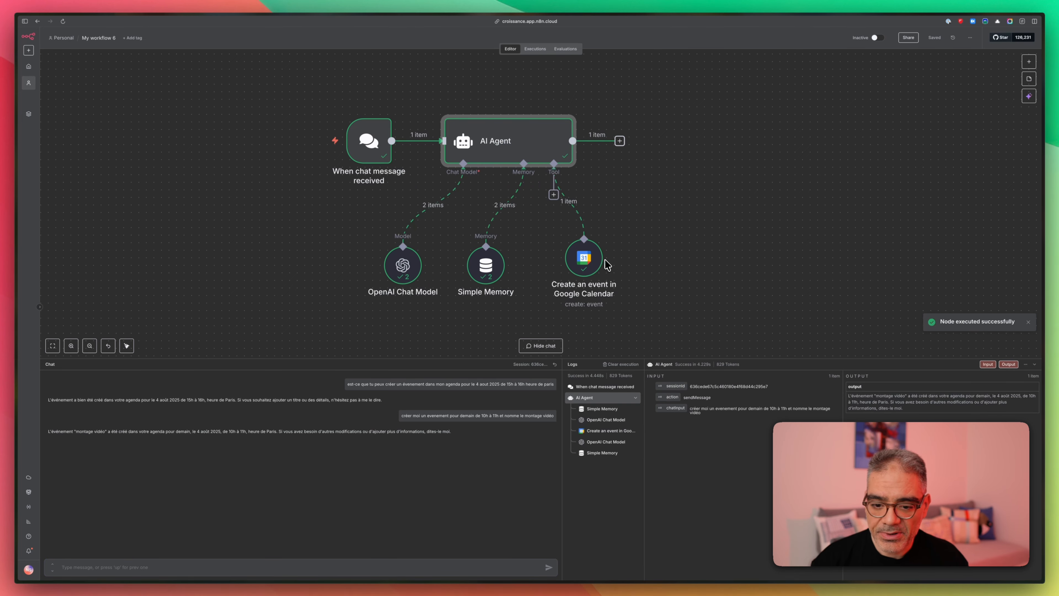
mouse_move(15, 305)
left_click(38, 89)
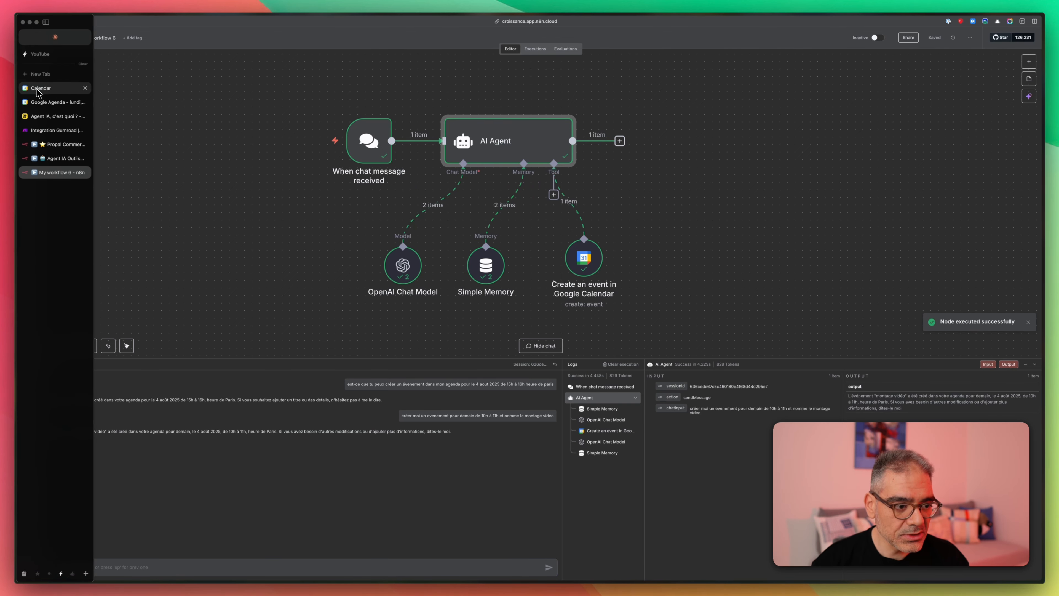
left_click(38, 99)
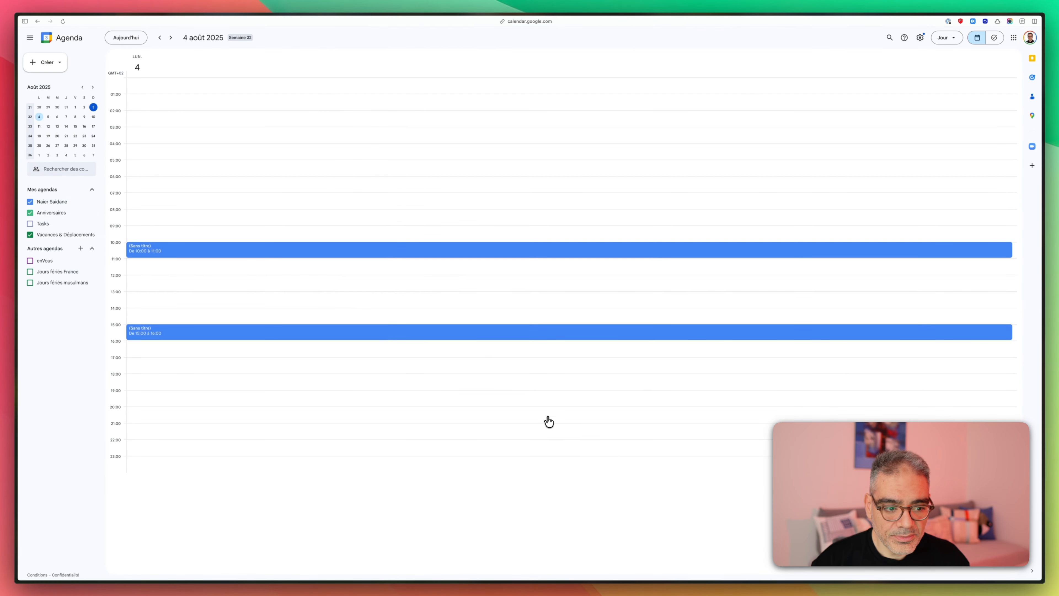
left_click(169, 250)
key("Escape")
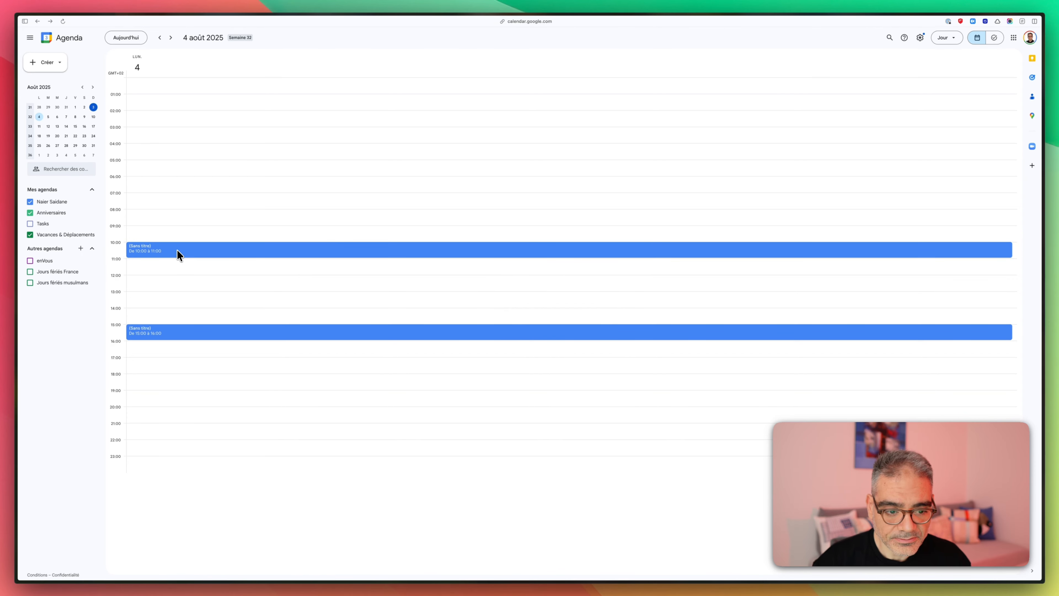
double_click(204, 252)
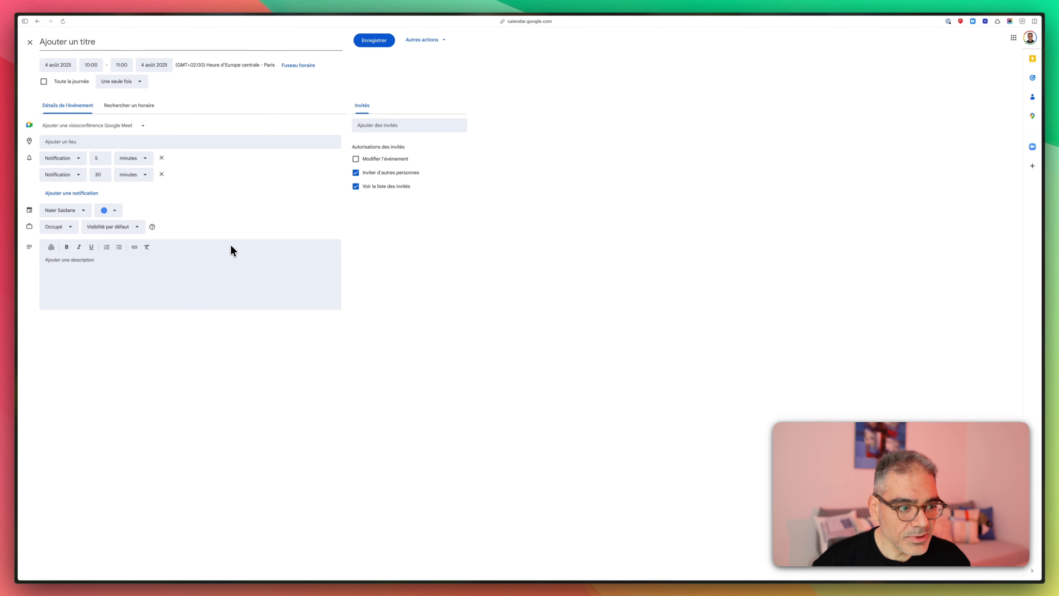
mouse_move(17, 251)
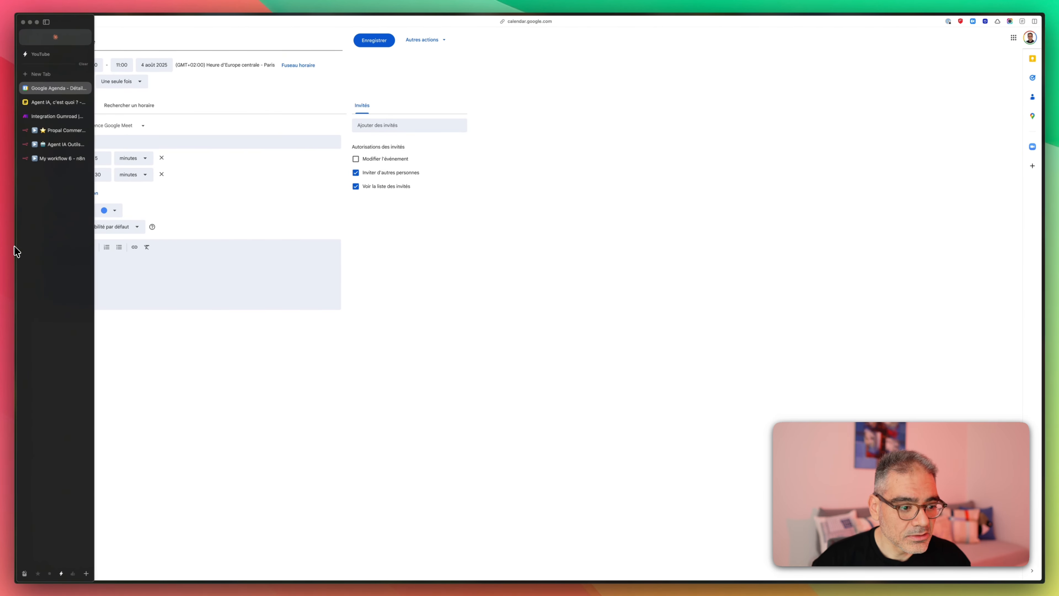
left_click(58, 158)
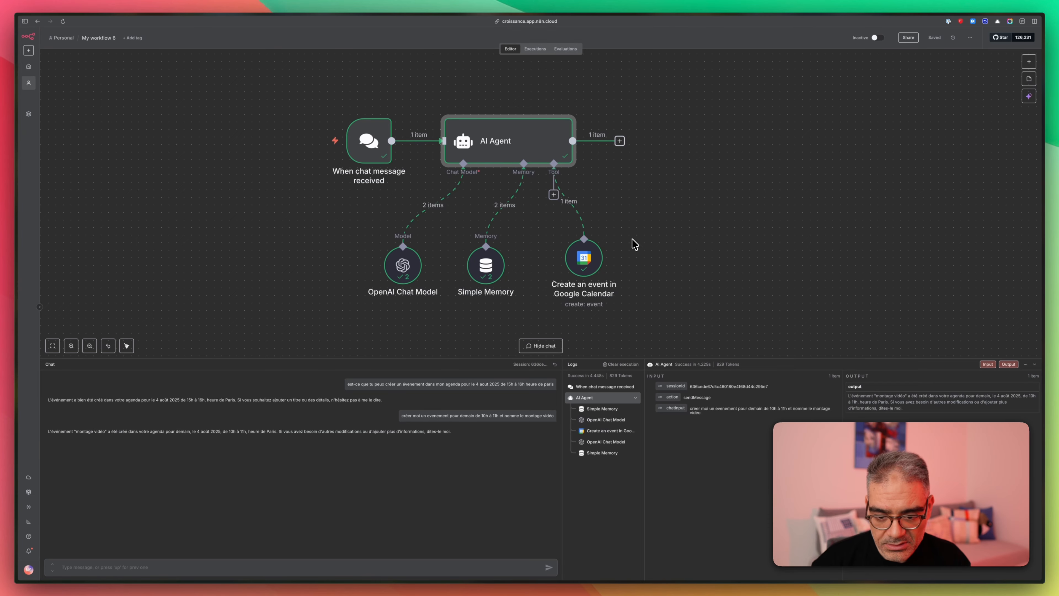
- Add a Summary field to the Google Calendar tool, letting the model define its value automatically
double_click(585, 258)
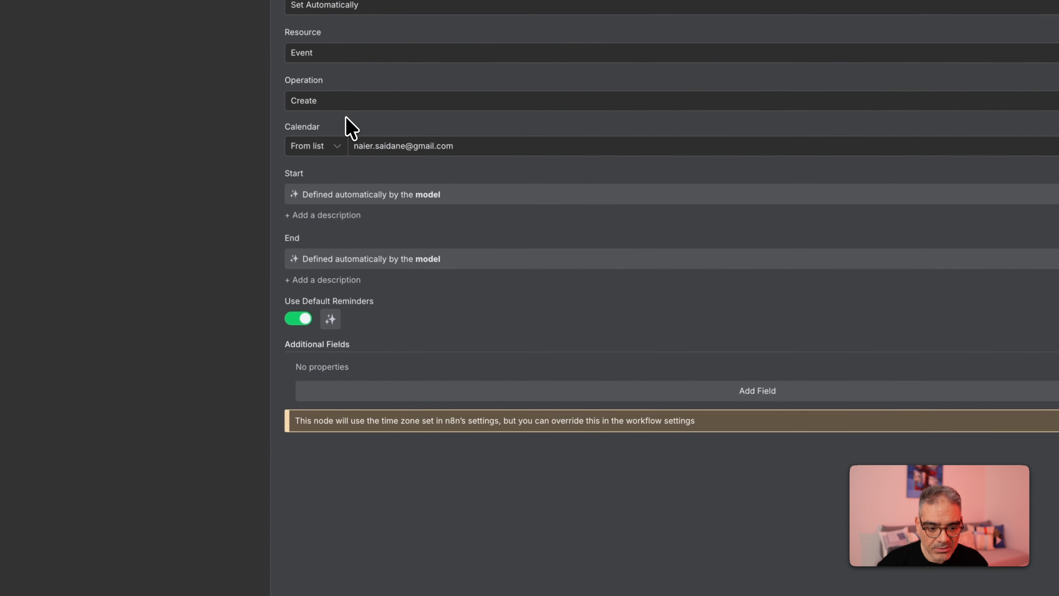
left_click(714, 394)
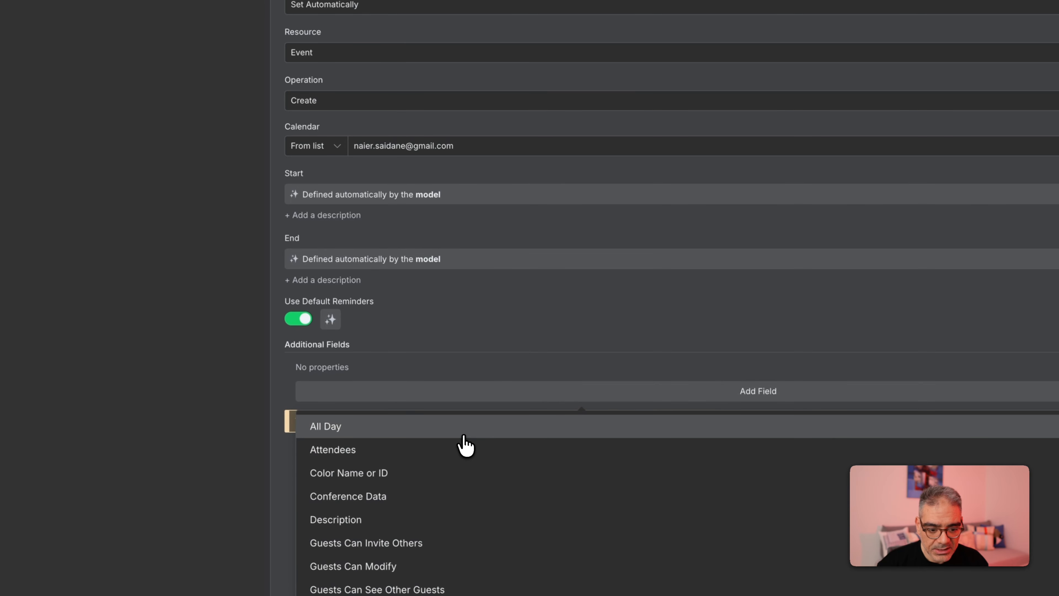
scroll(442, 466, "down", 1)
scroll(441, 461, "down", 2)
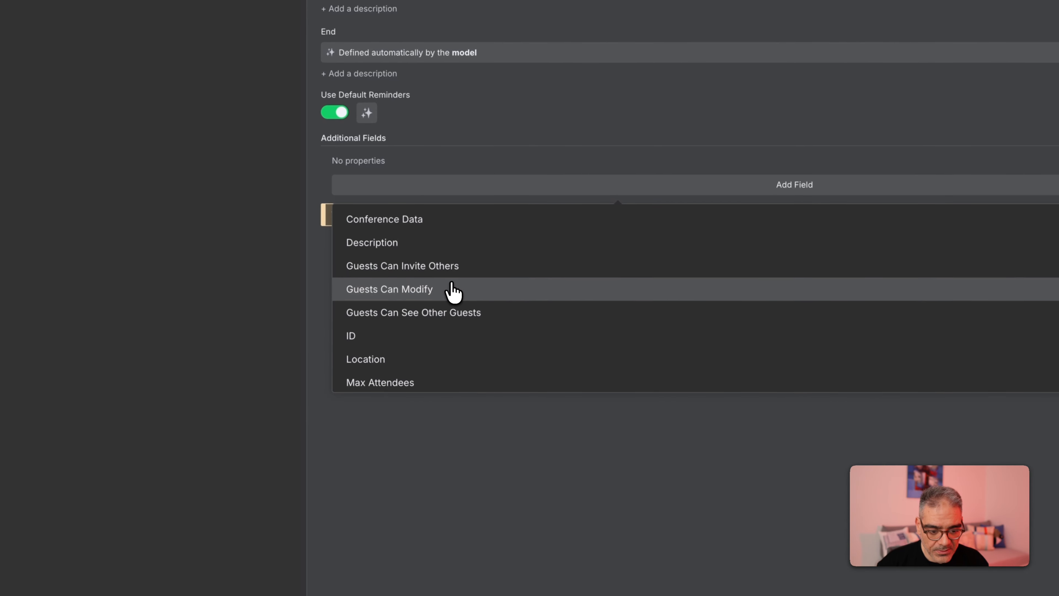
scroll(471, 304, "down", 5)
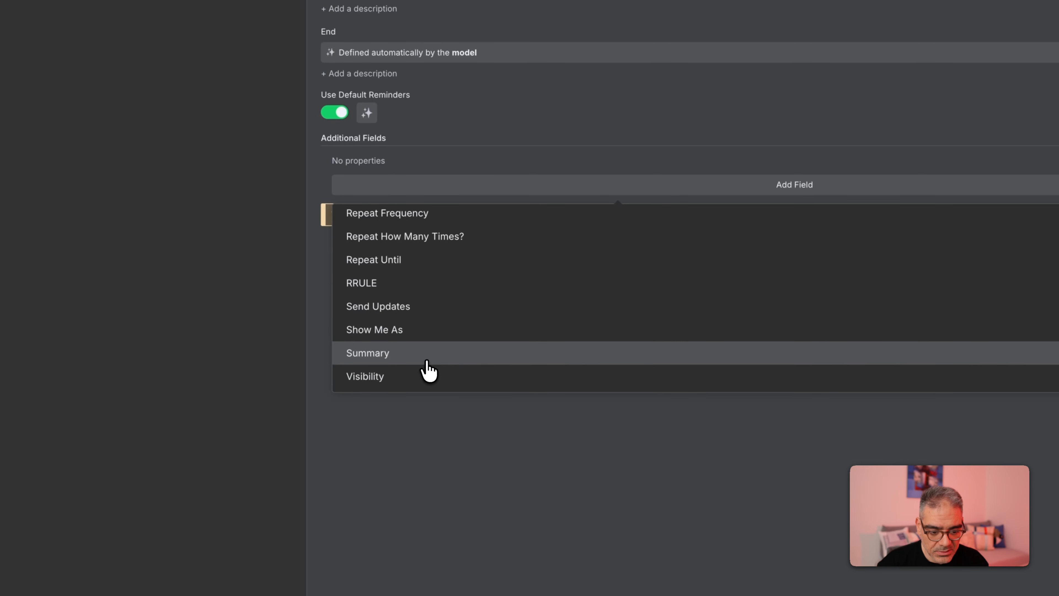
scroll(427, 369, "up", 1)
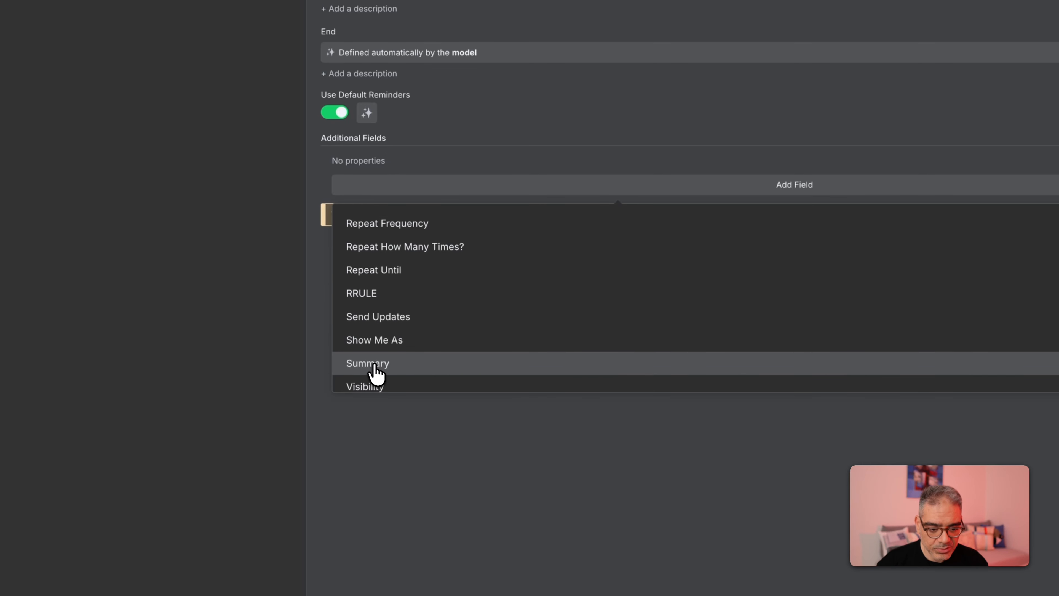
scroll(380, 371, "up", 8)
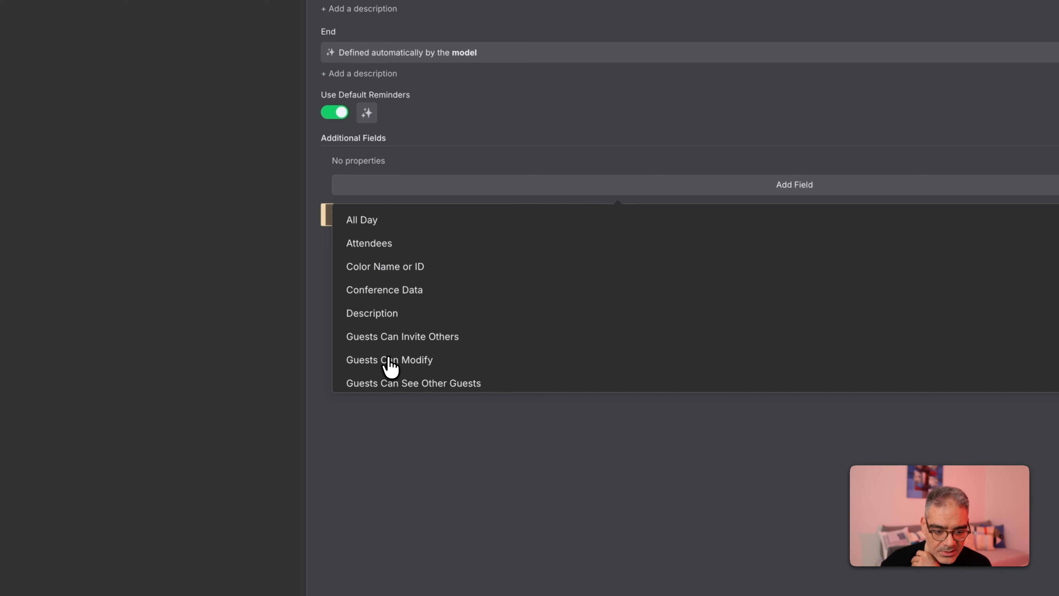
scroll(421, 313, "down", 8)
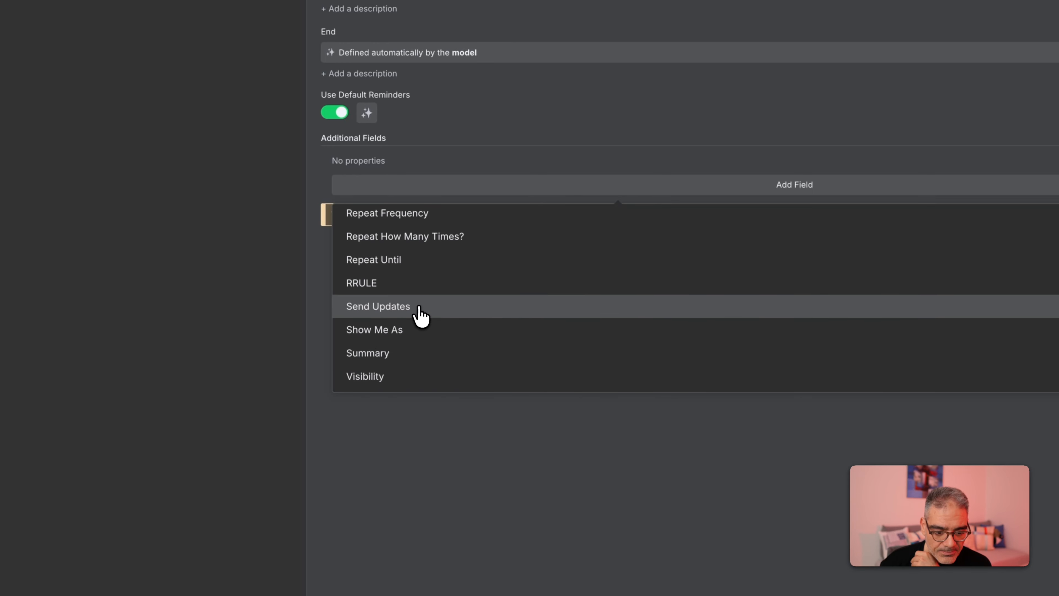
left_click(407, 355)
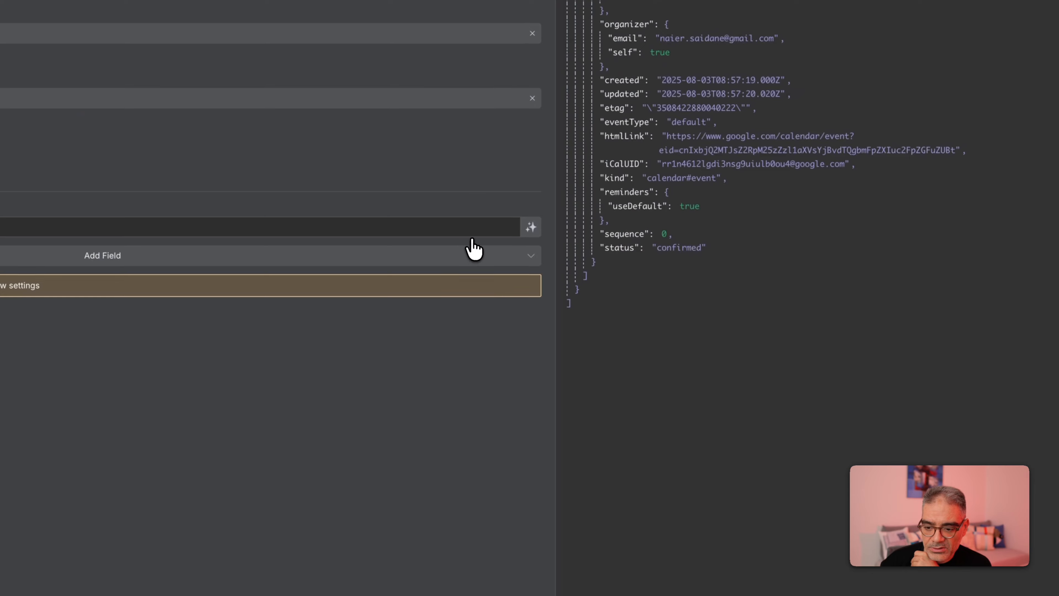
left_click(527, 228)
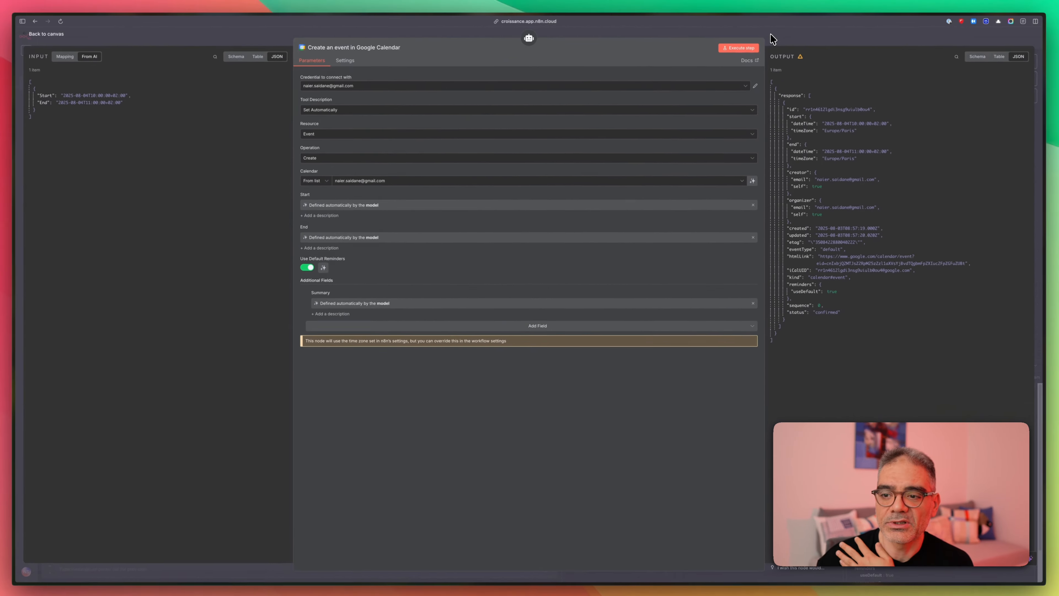
left_click(773, 39)
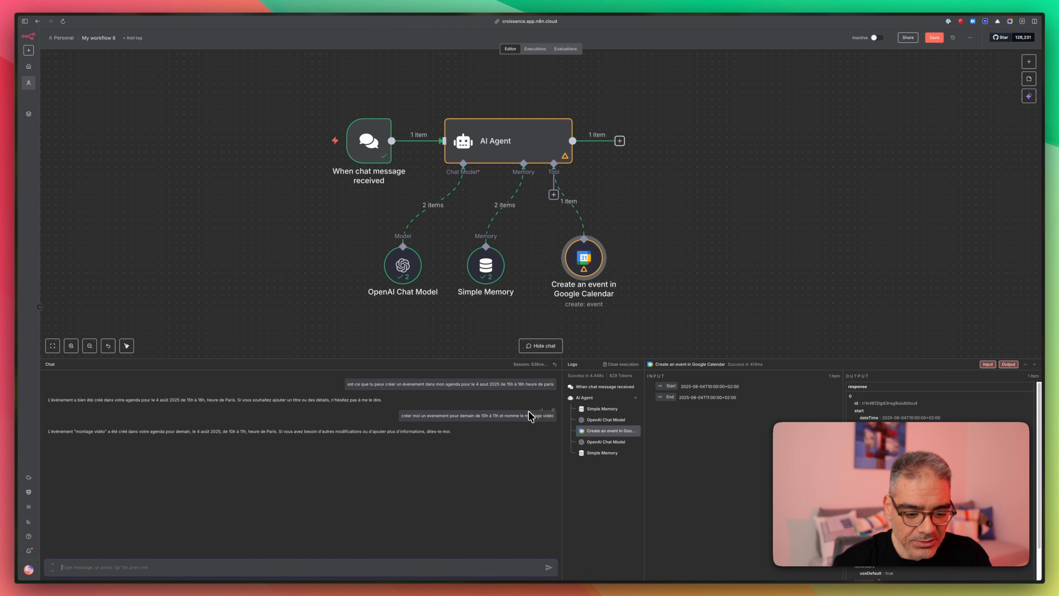
- Resend the copied 'montage vidéo' request with the time changed to 9h–10h
mouse_move(404, 415)
left_mouse_down()
mouse_move(552, 416)
mouse_move(400, 417)
left_mouse_up()
key("super+c")
left_click(554, 417)
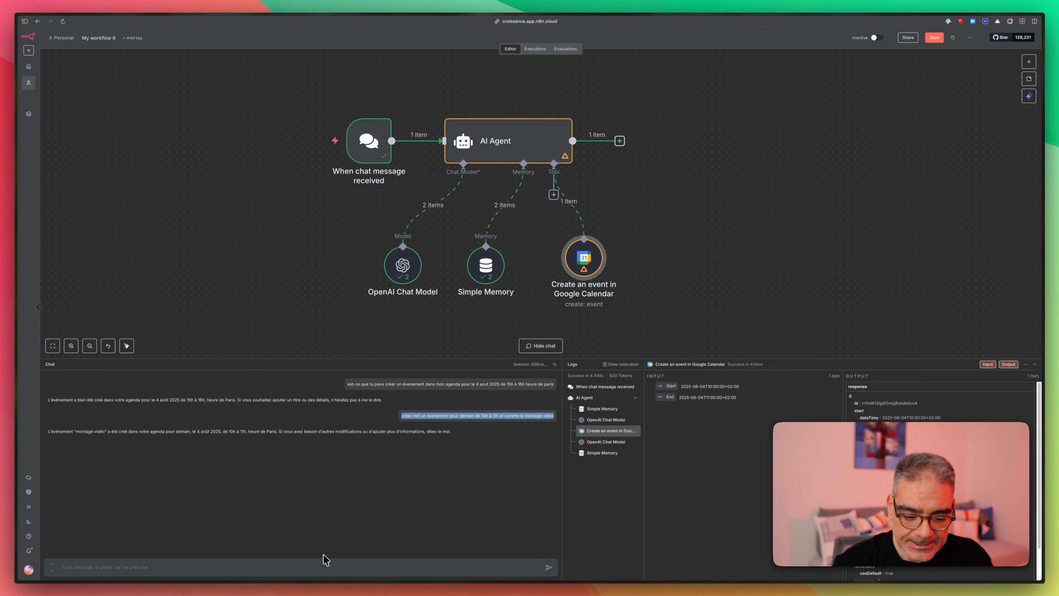
left_click(324, 566)
key("super+v")
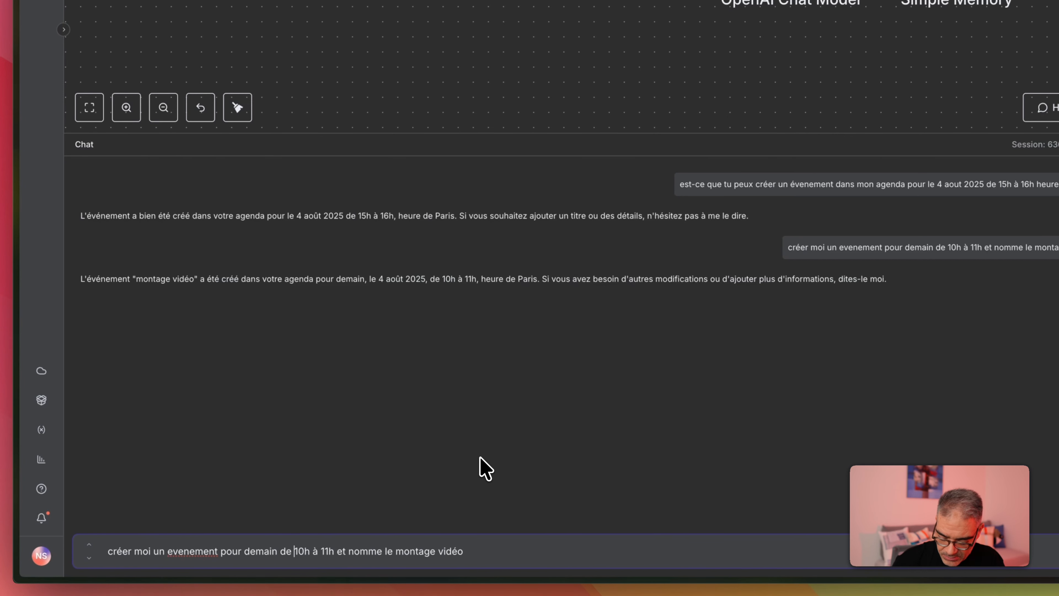
key("Delete")
key("Delete")
type("9")
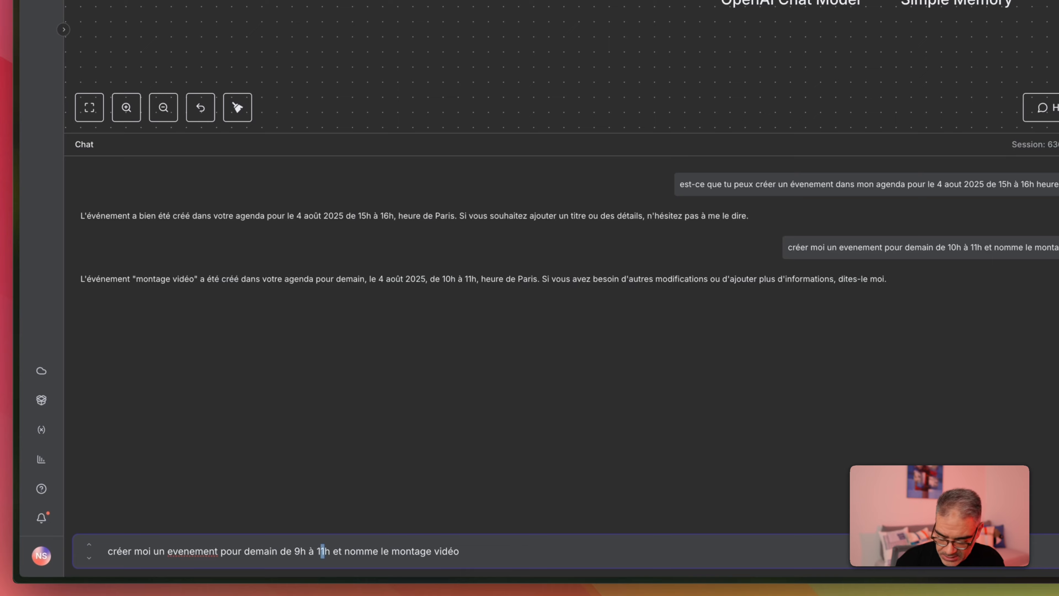
type("0")
key("Return")
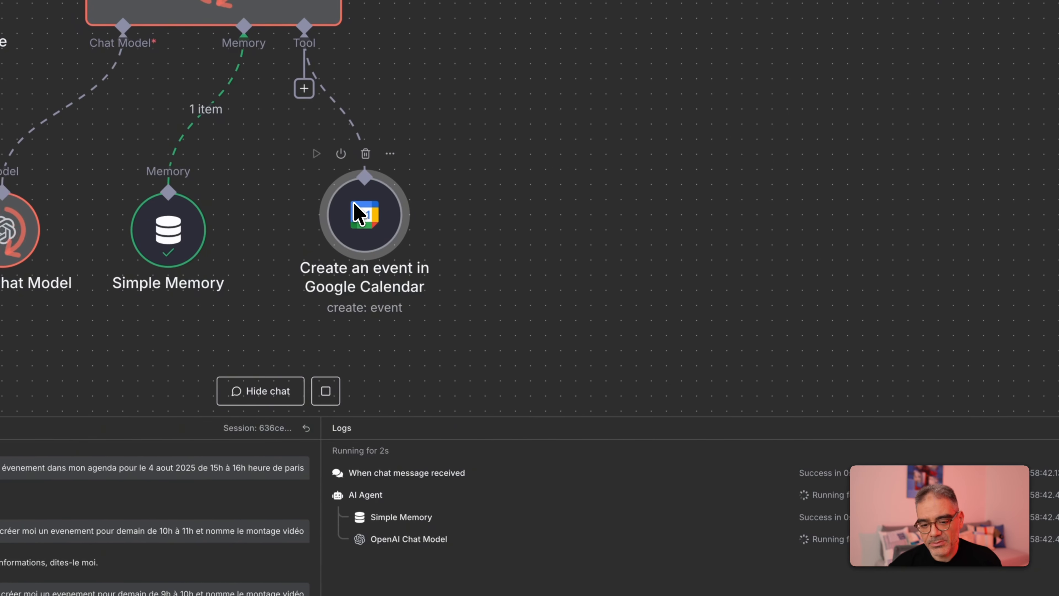
mouse_move(20, 211)
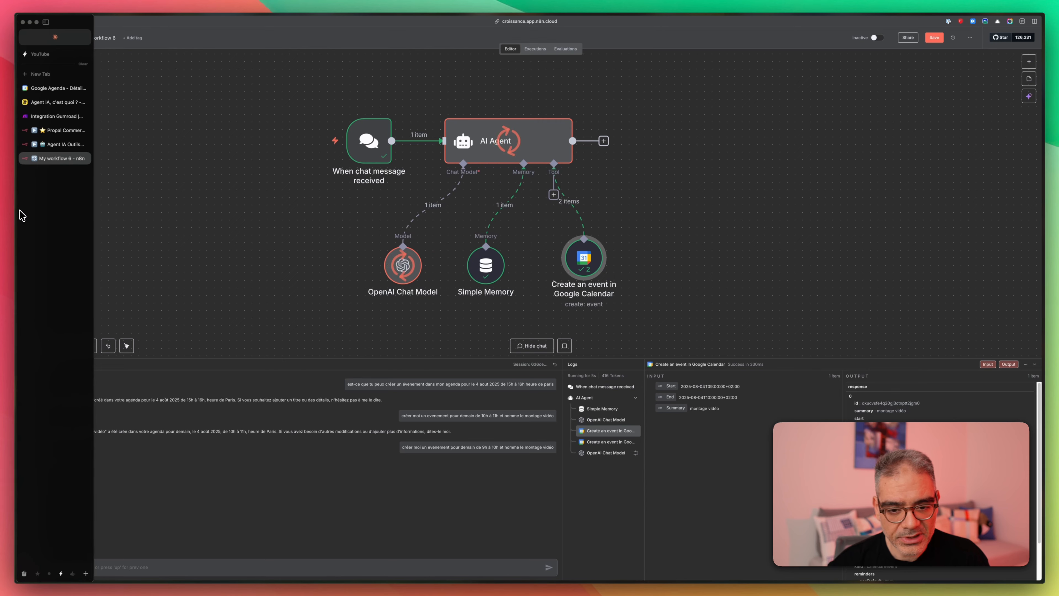
left_click(52, 88)
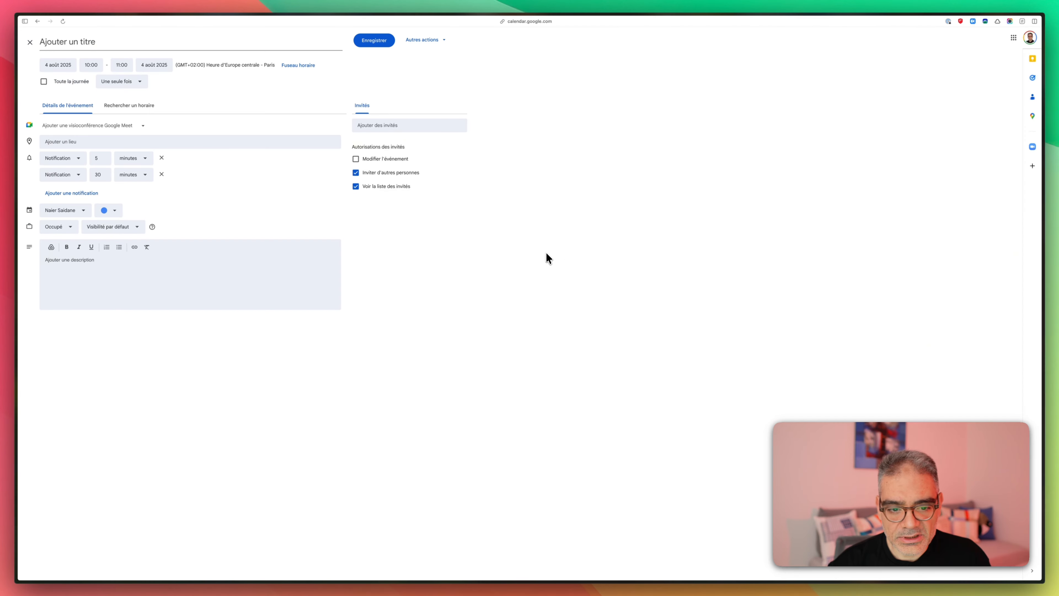
left_click(30, 43)
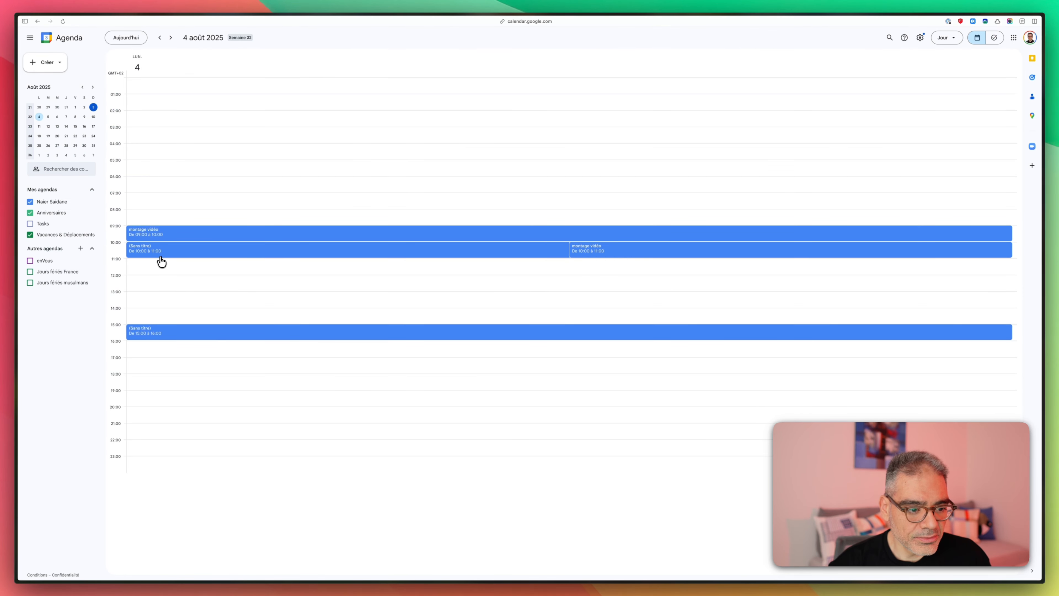
double_click(146, 235)
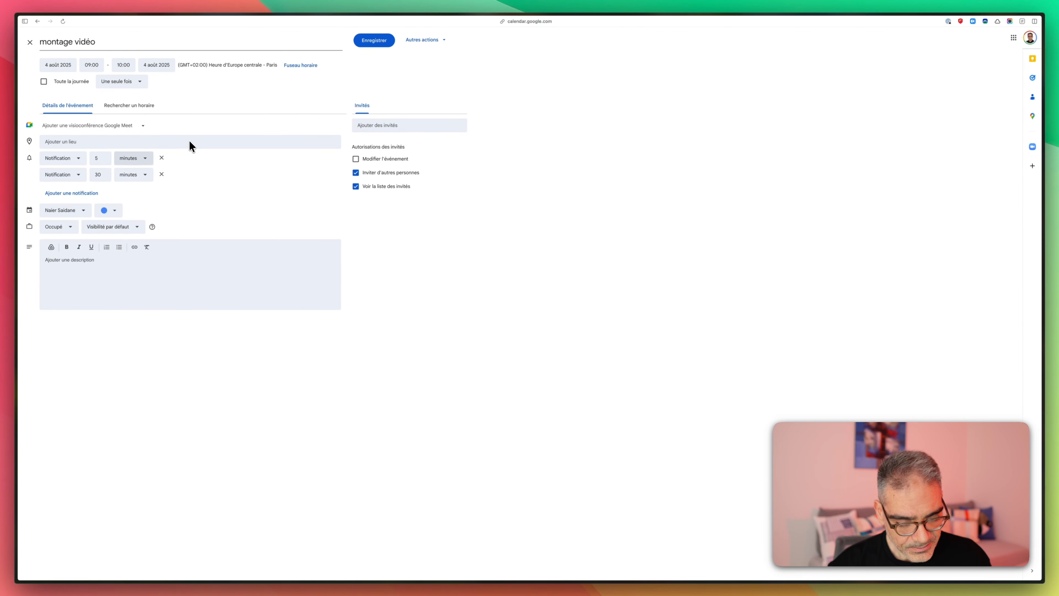
mouse_move(16, 210)
left_click(67, 159)
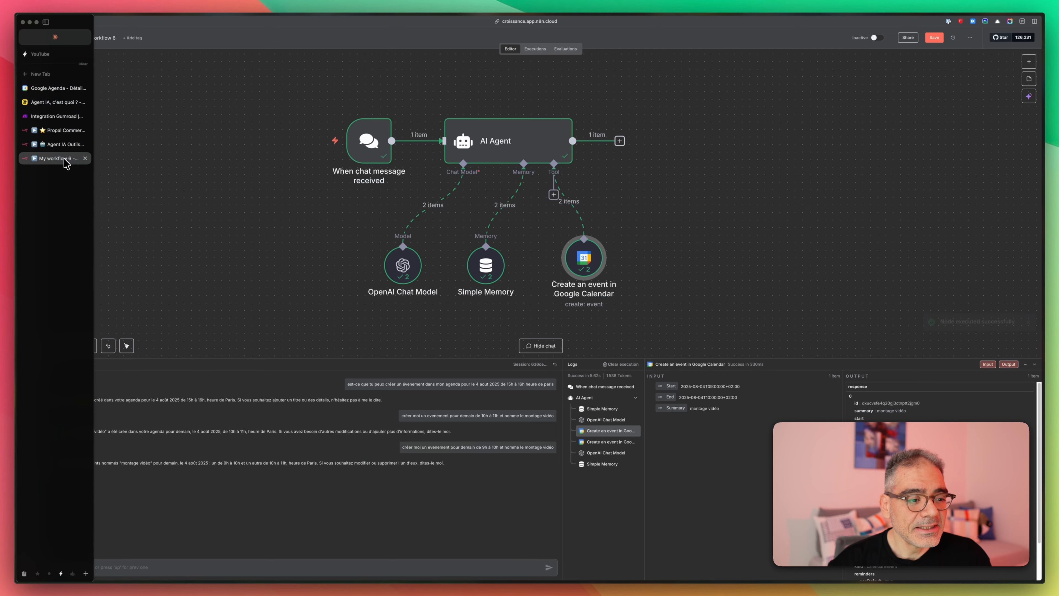